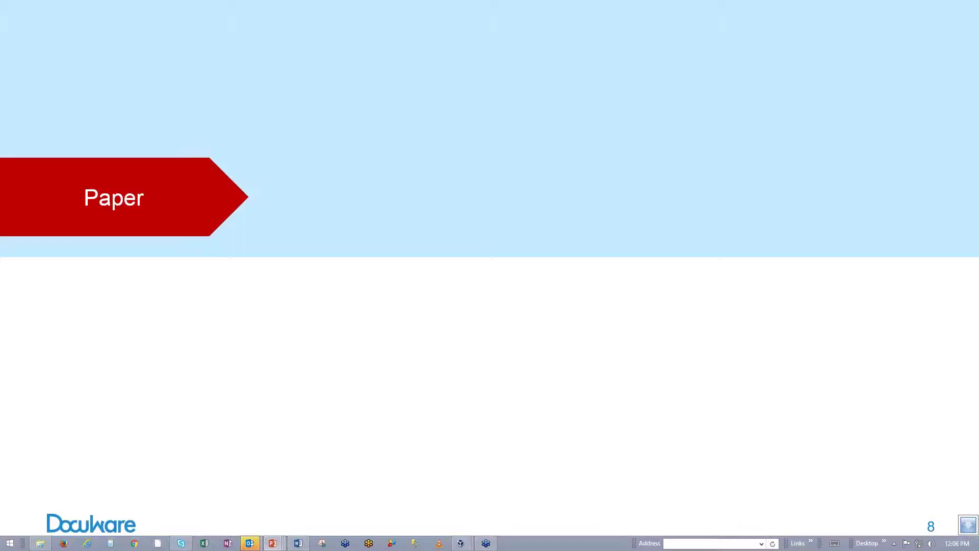
# - Animate in the Digitization, Management and Workflow arrows with their benefit bullets
pyautogui.press('Right')
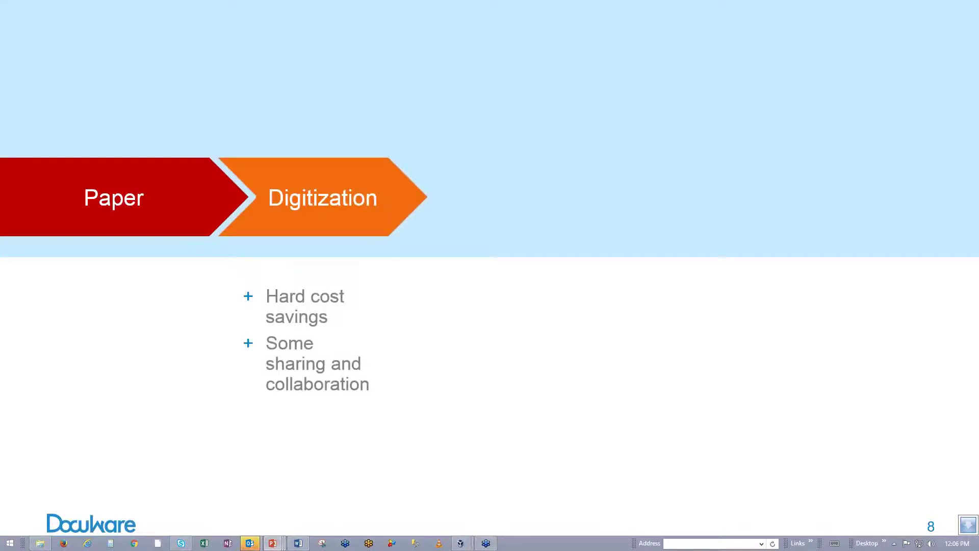
pyautogui.press('Right')
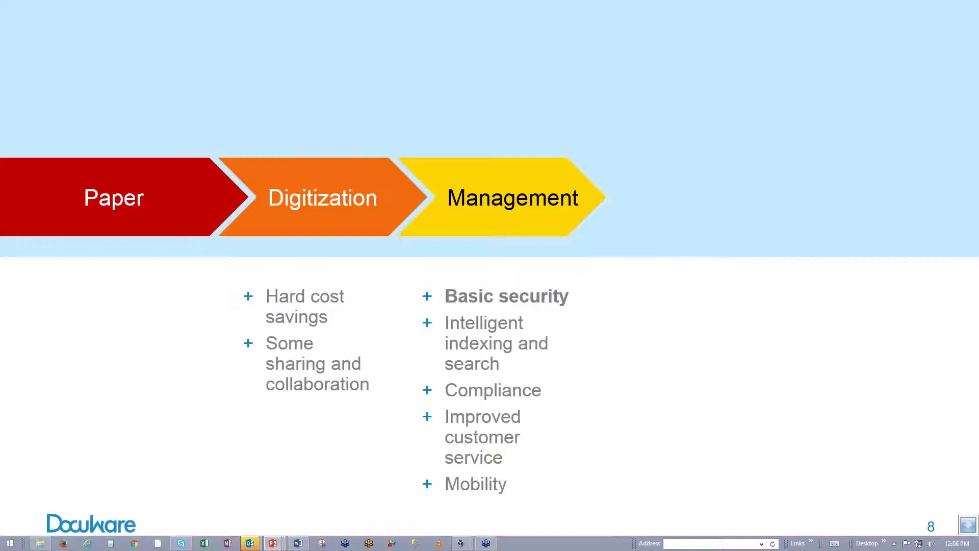
pyautogui.press('Right')
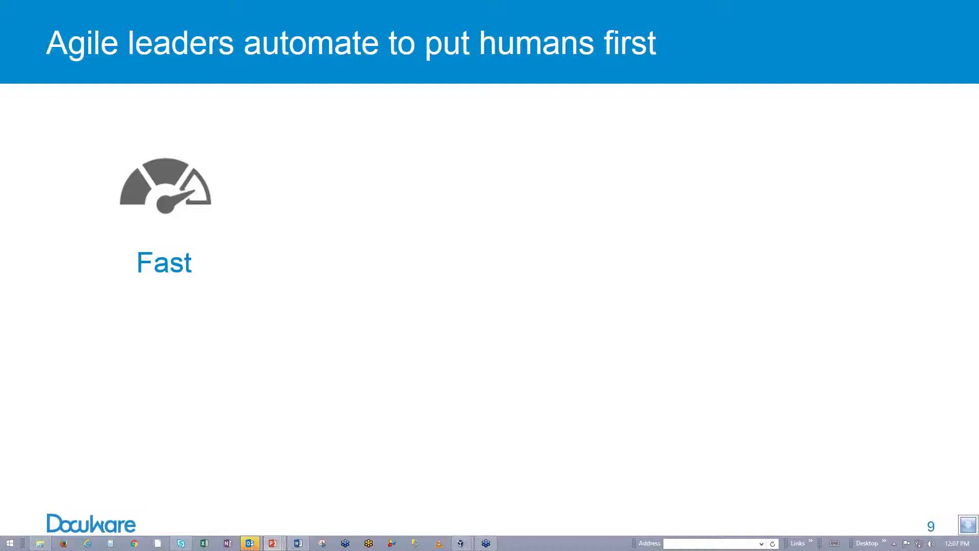
pyautogui.press('Right')
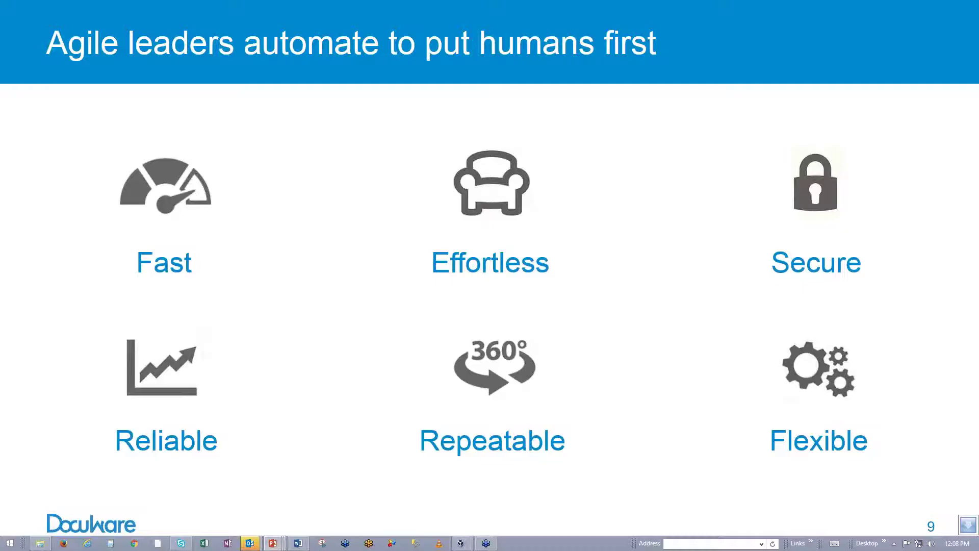
# - Reveal the Fast benefit and advance through the slides to 'Here's how DocuWare works'
pyautogui.press('Right')
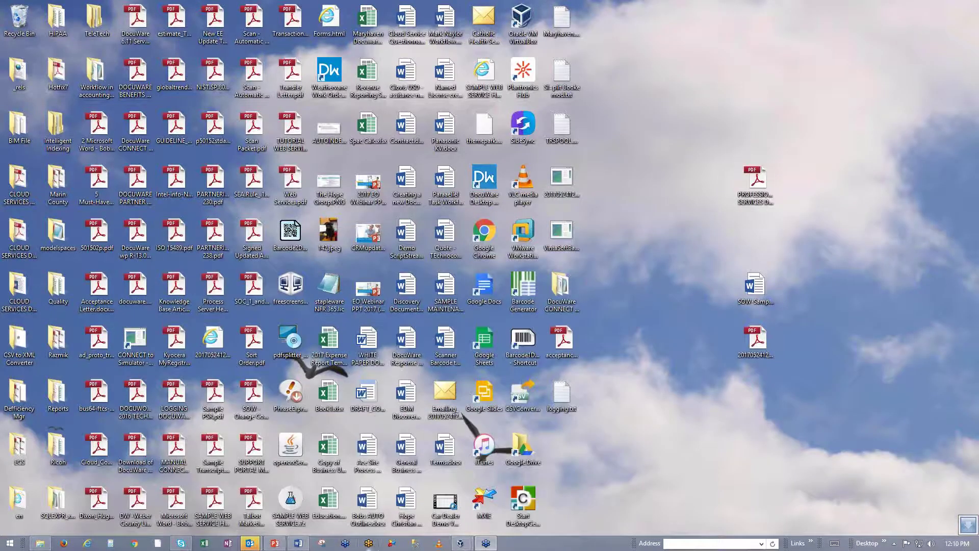
# - Switch to the Evolved Office DW 6.11 virtual machine showing the DocuWare Web Client
pyautogui.moveTo(461, 543)
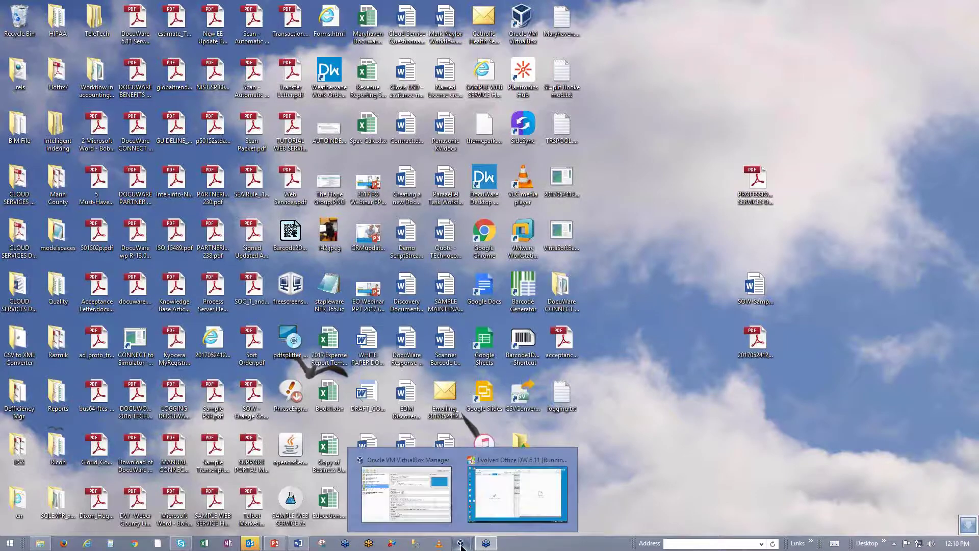
pyautogui.click(484, 491)
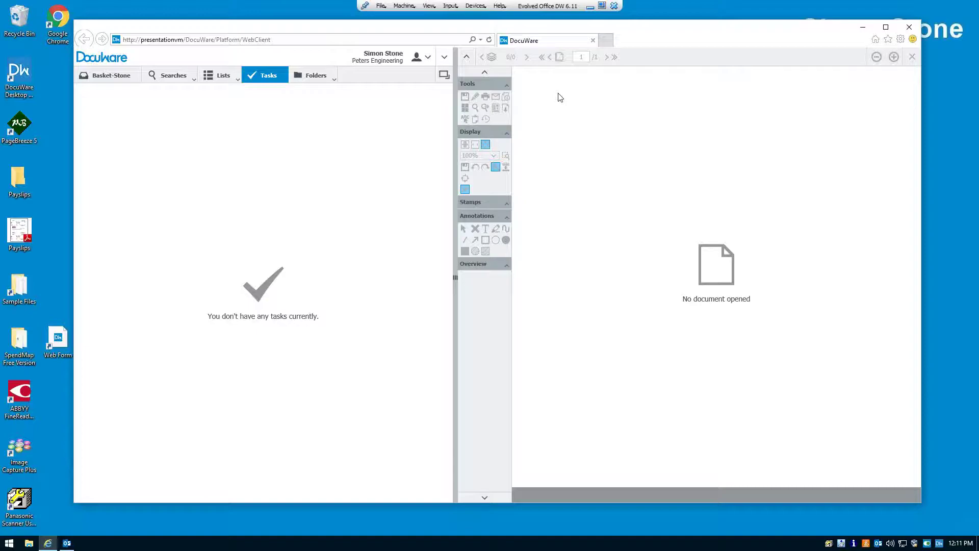
# - Reposition the browser window and open the empty Basket-Stone tray
pyautogui.moveTo(574, 30); pyautogui.dragTo(575, 55)
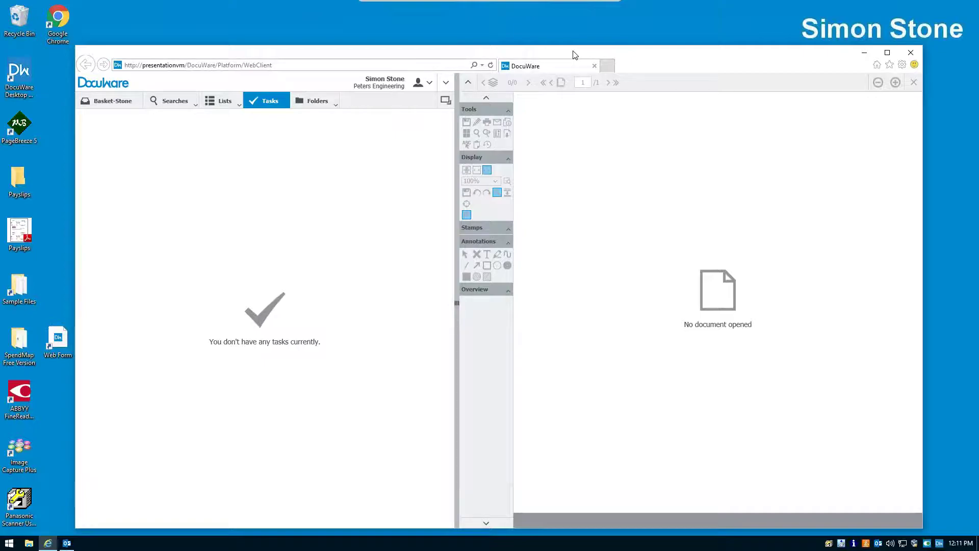
pyautogui.moveTo(602, 51); pyautogui.dragTo(597, 44)
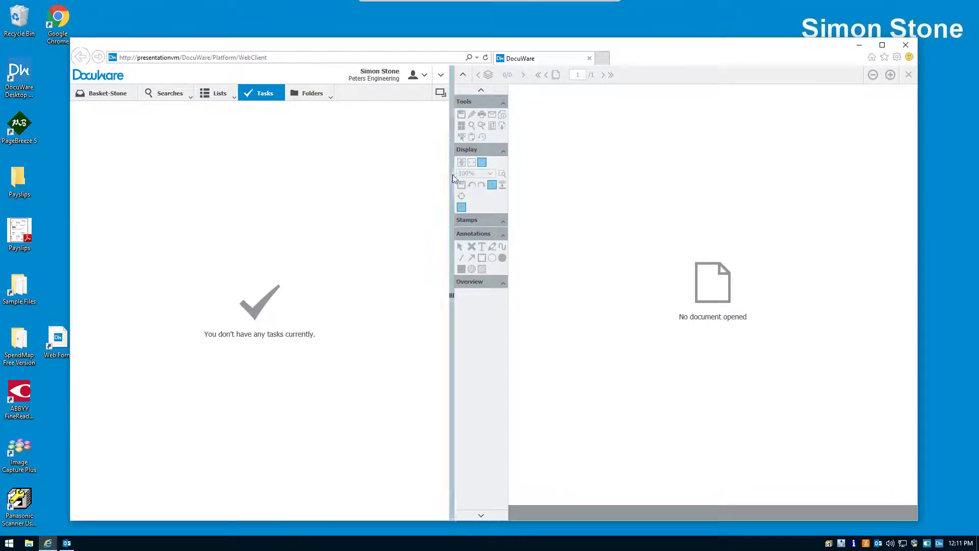
pyautogui.click(93, 96)
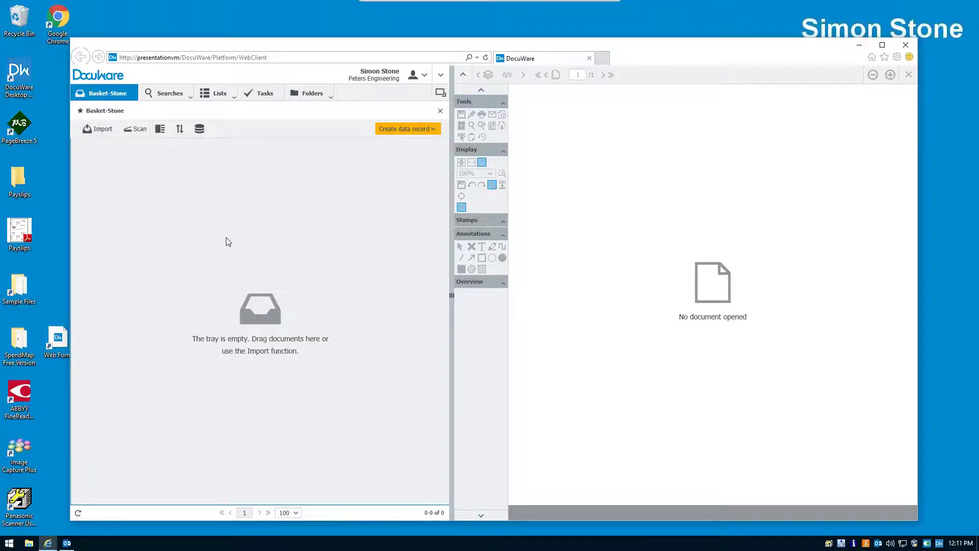
# - Import all five Sample Files documents into Basket-Stone and view the Invoice Flying Tom invoice
pyautogui.click(30, 284)
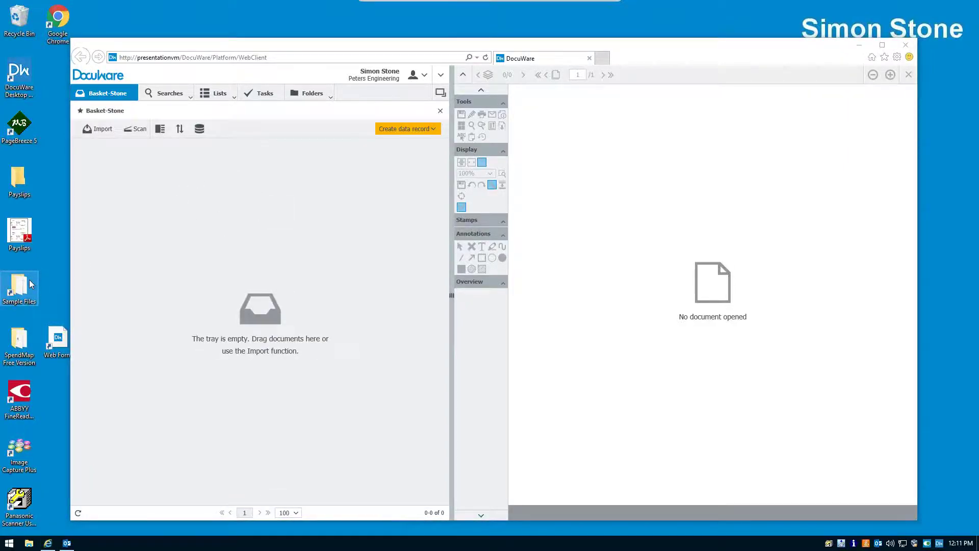
pyautogui.doubleClick(29, 284)
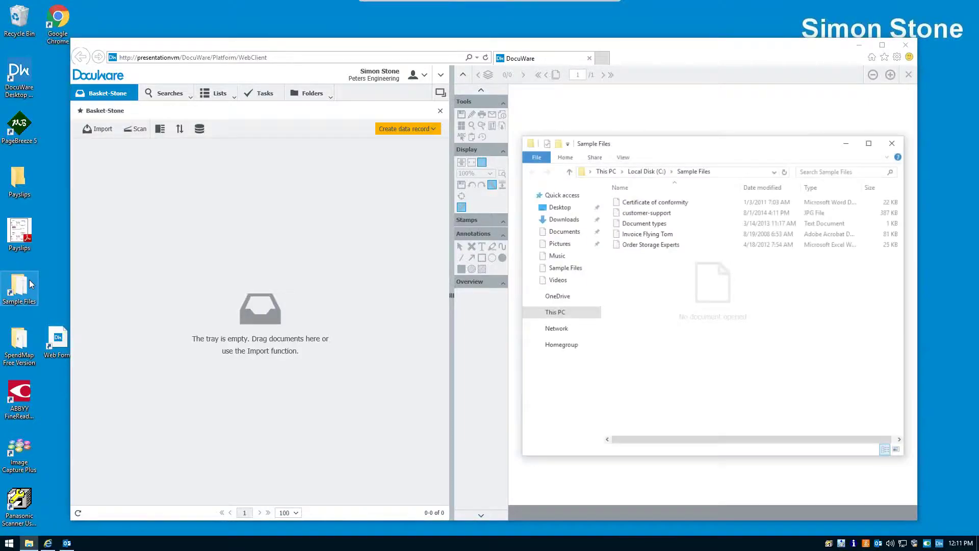
pyautogui.click(644, 202)
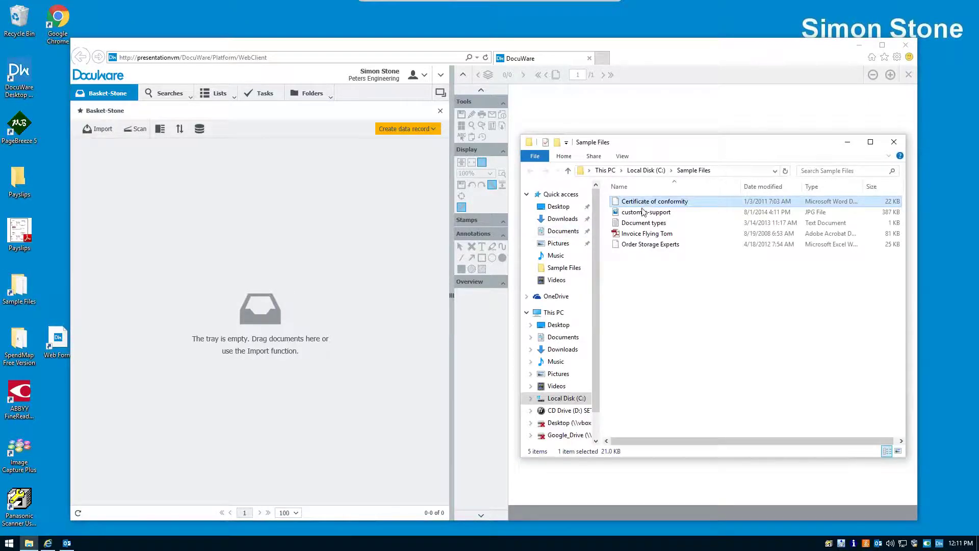
pyautogui.keyDown('shift'); pyautogui.click(645, 244); pyautogui.keyUp('shift')
pyautogui.moveTo(645, 244); pyautogui.dragTo(286, 252)
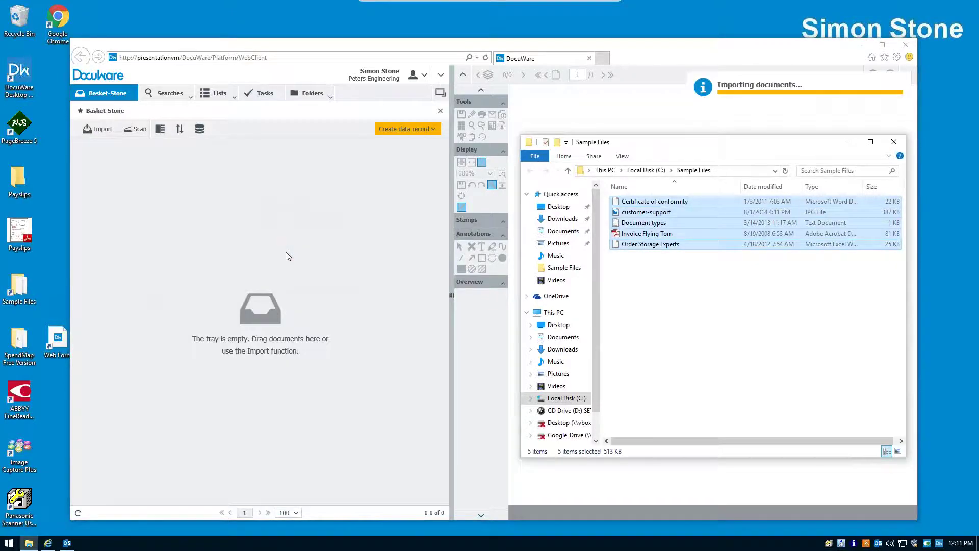
pyautogui.click(896, 144)
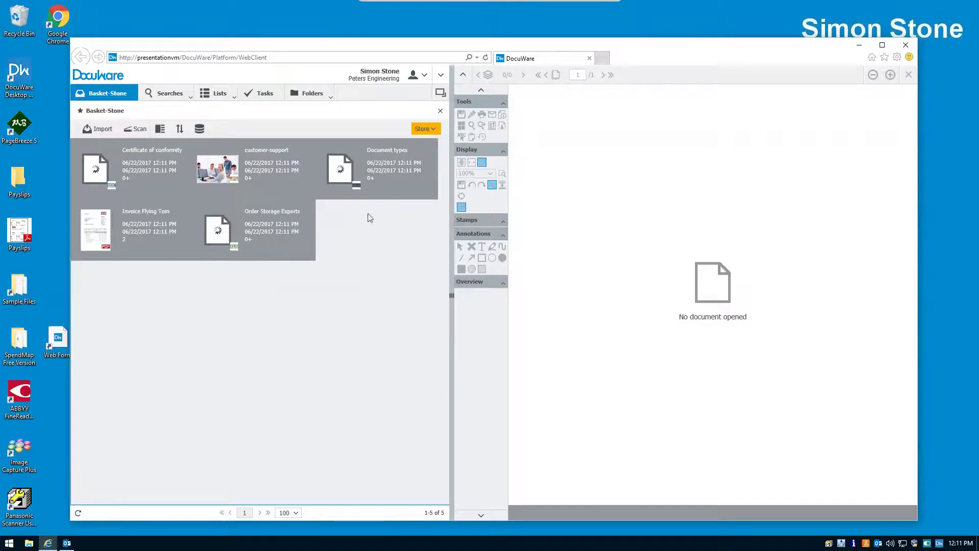
pyautogui.click(119, 225)
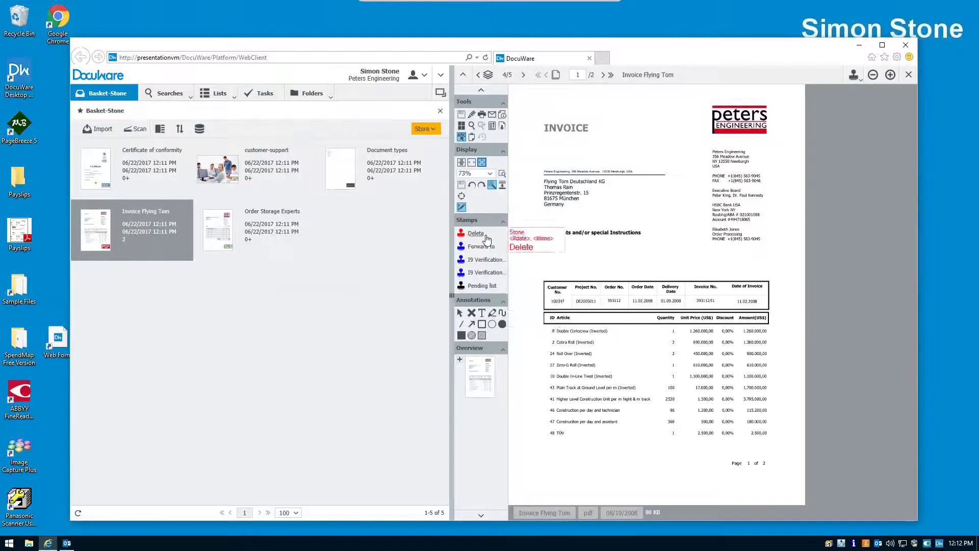
# - Add a red 'Note' text annotation and a white box over the invoice's customer and order table
pyautogui.click(489, 315)
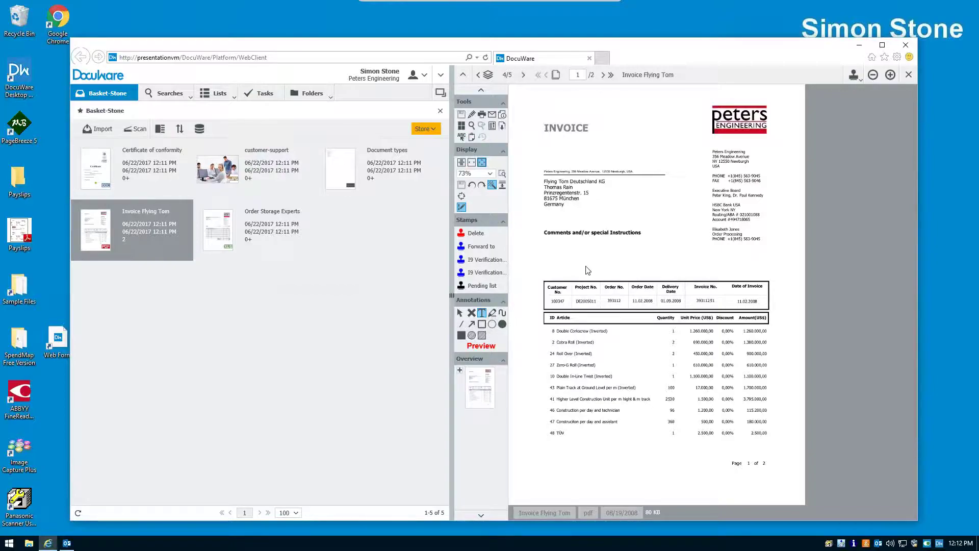
pyautogui.click(586, 267)
pyautogui.write('Note')
pyautogui.click(676, 259)
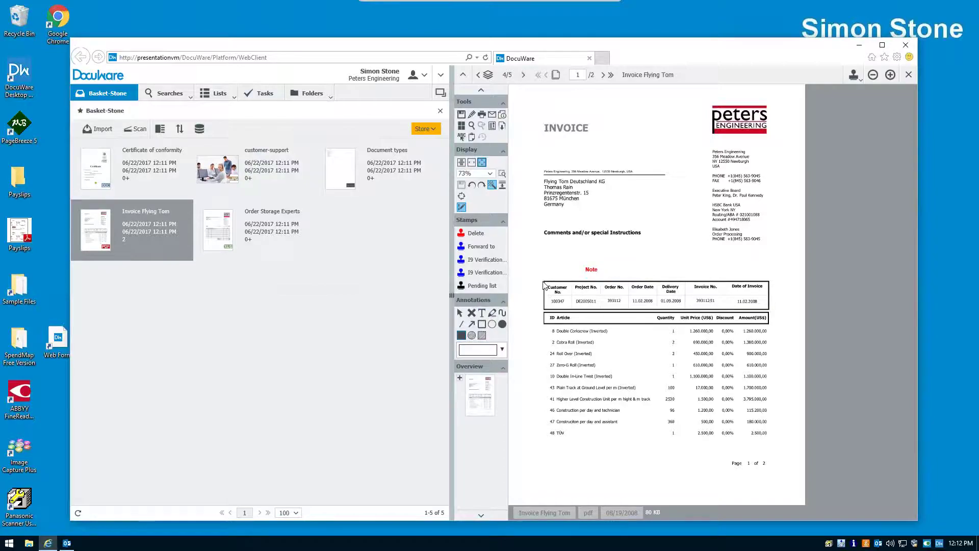
pyautogui.moveTo(543, 281); pyautogui.dragTo(770, 313)
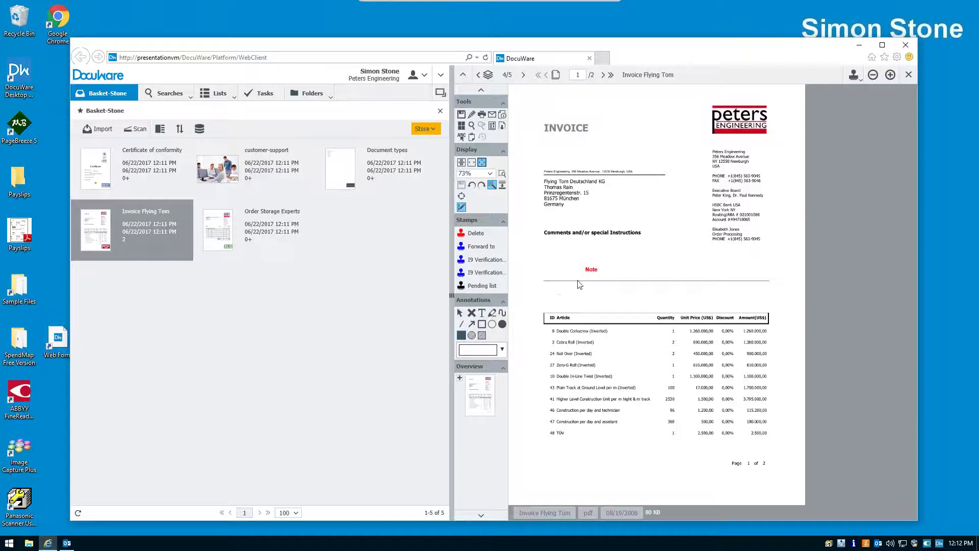
# - Close the invoice discarding annotations, then clip all five tray documents into one Invoice Flying Tom item
pyautogui.click(909, 76)
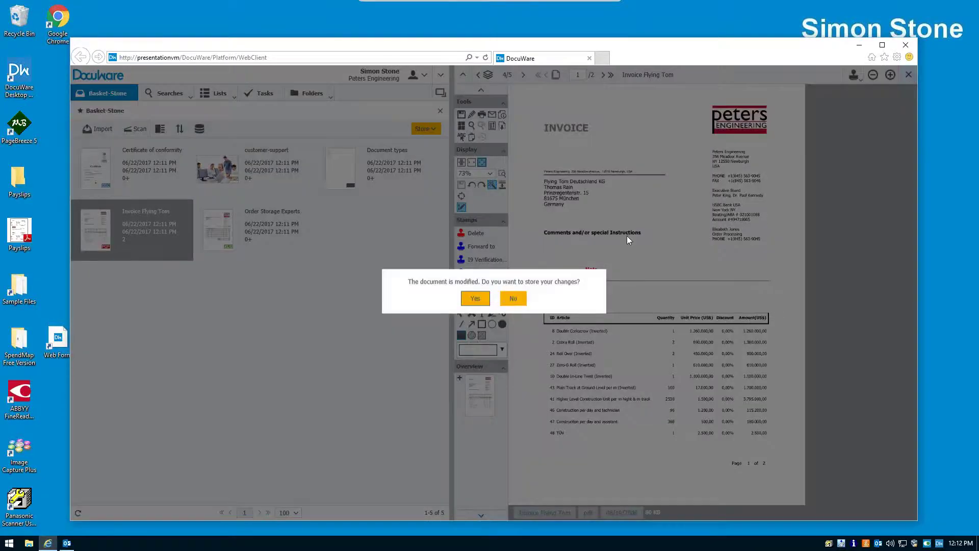
pyautogui.click(514, 299)
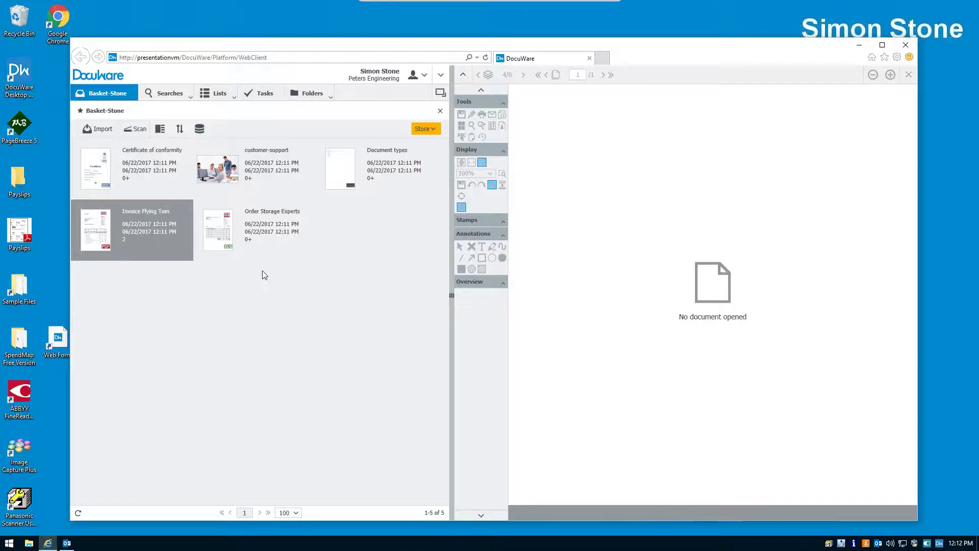
pyautogui.keyDown('ctrl'); pyautogui.click(252, 239); pyautogui.keyUp('ctrl')
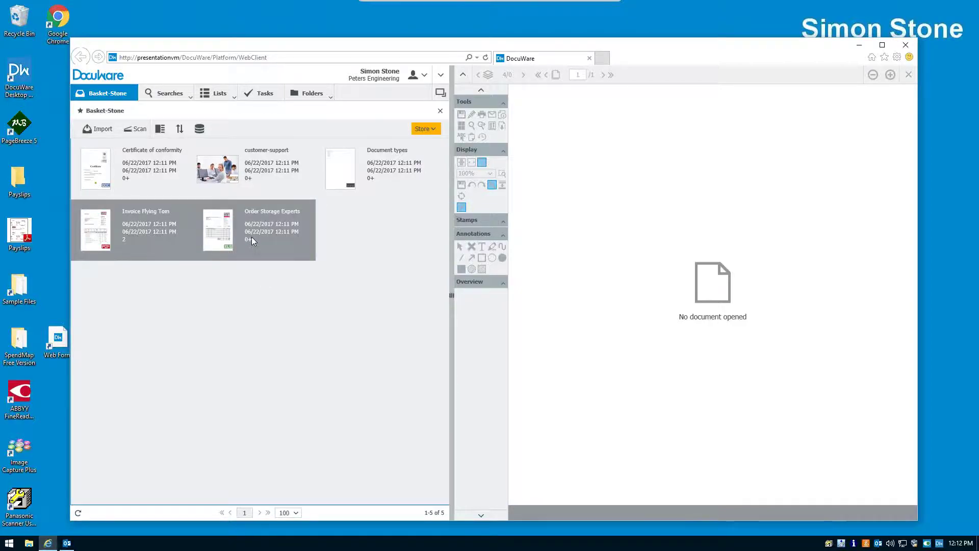
pyautogui.keyDown('ctrl'); pyautogui.click(360, 176); pyautogui.keyUp('ctrl')
pyautogui.keyDown('ctrl'); pyautogui.click(277, 174); pyautogui.keyUp('ctrl')
pyautogui.keyDown('ctrl'); pyautogui.click(157, 165); pyautogui.keyUp('ctrl')
pyautogui.rightClick(154, 163)
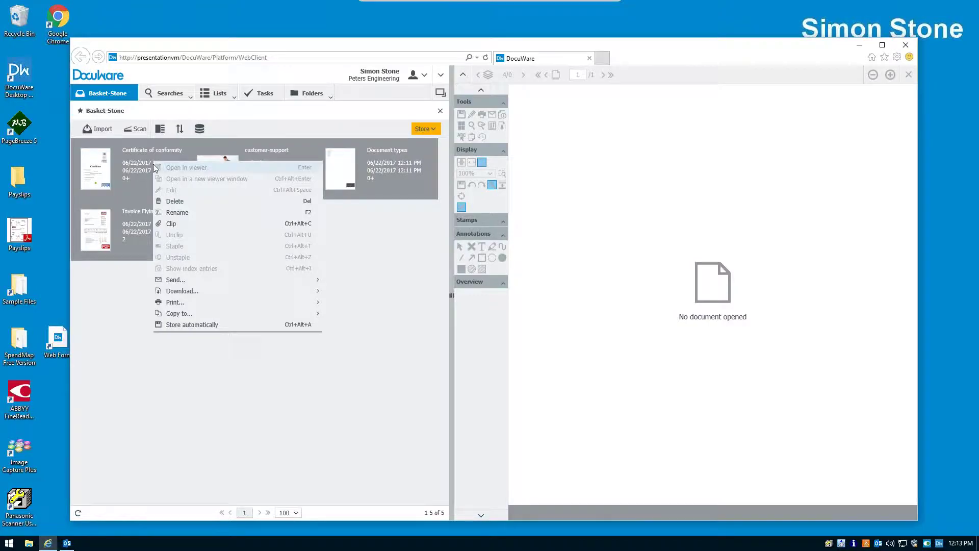
pyautogui.click(173, 224)
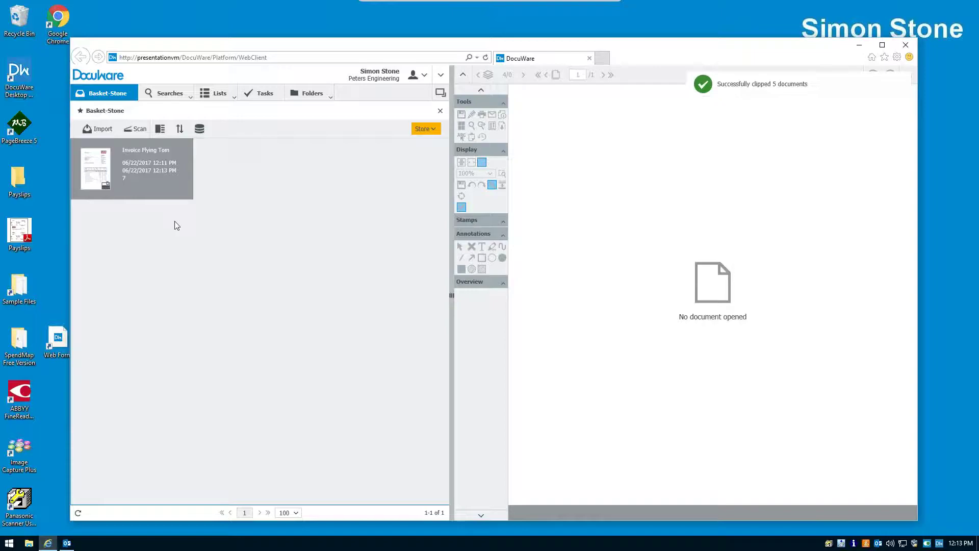
# - Start storing to Document Pool and capture Company (Flying Tom Deutschland KG) and Contact from the invoice
pyautogui.click(431, 132)
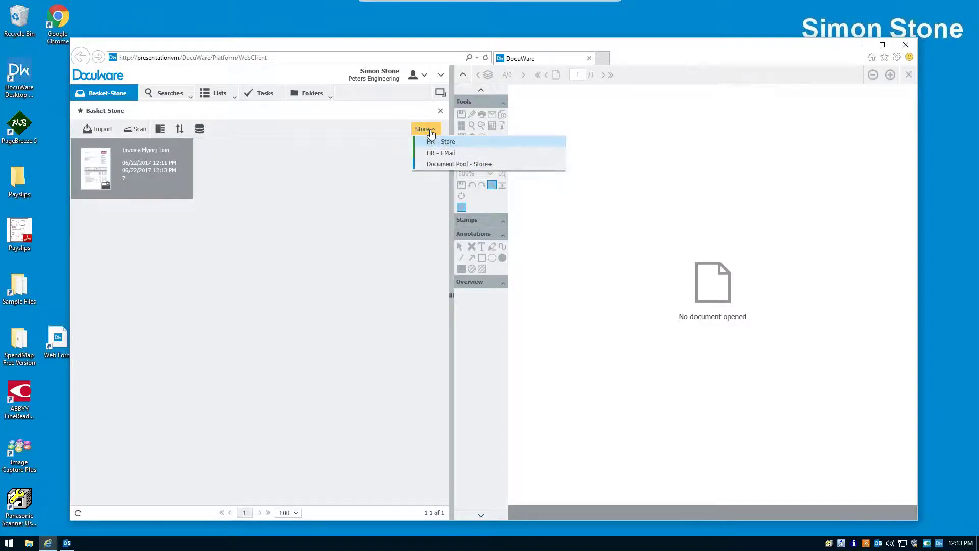
pyautogui.click(447, 165)
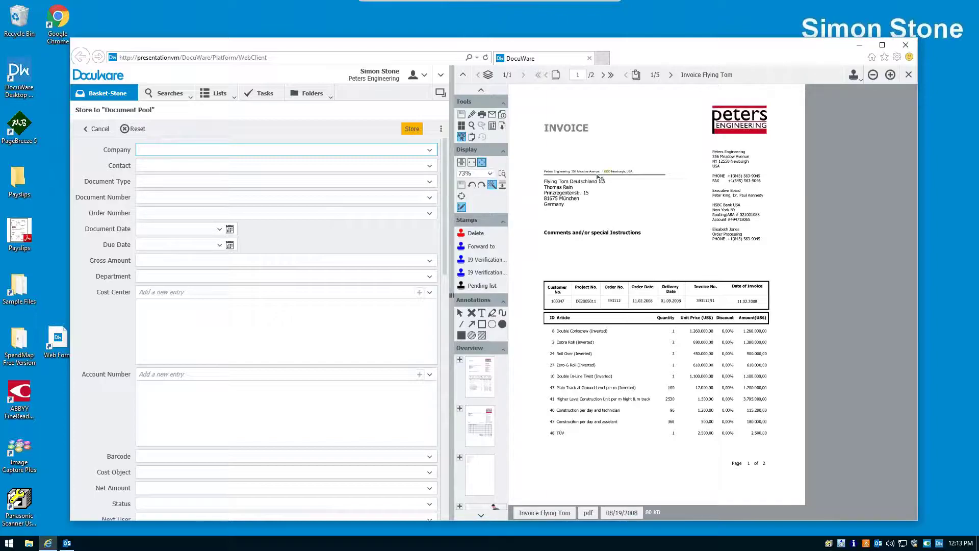
pyautogui.moveTo(544, 179); pyautogui.dragTo(607, 184)
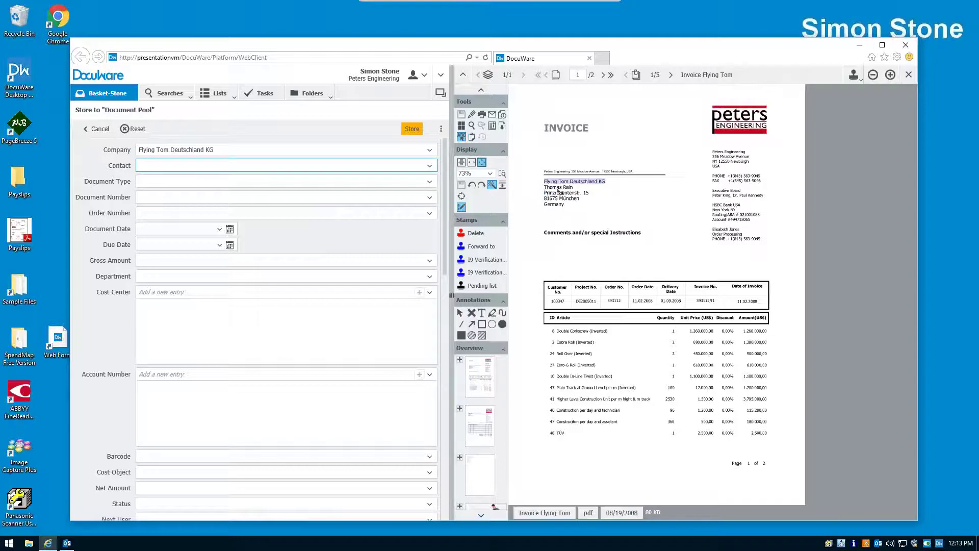
pyautogui.moveTo(543, 188); pyautogui.dragTo(566, 190)
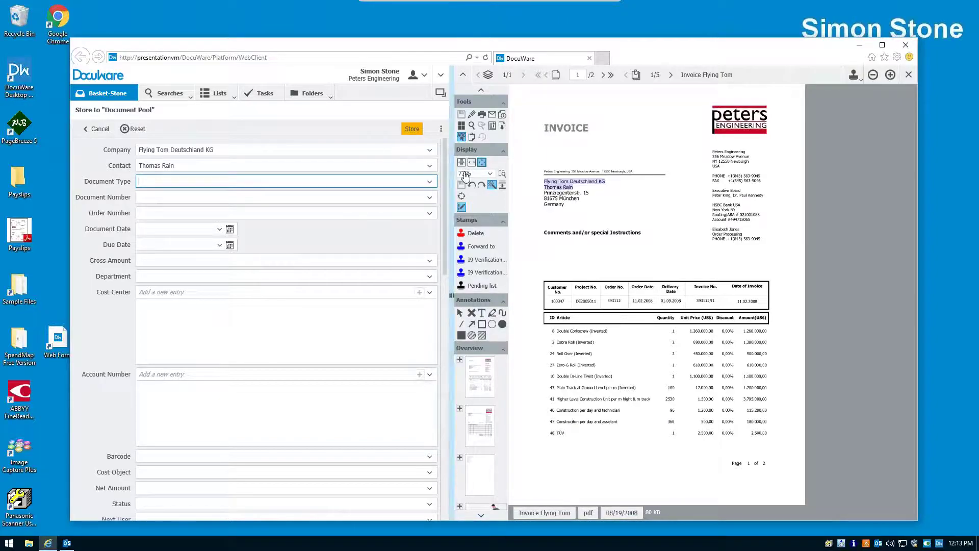
# - Set the Document Type to 'Letter in'
pyautogui.click(429, 182)
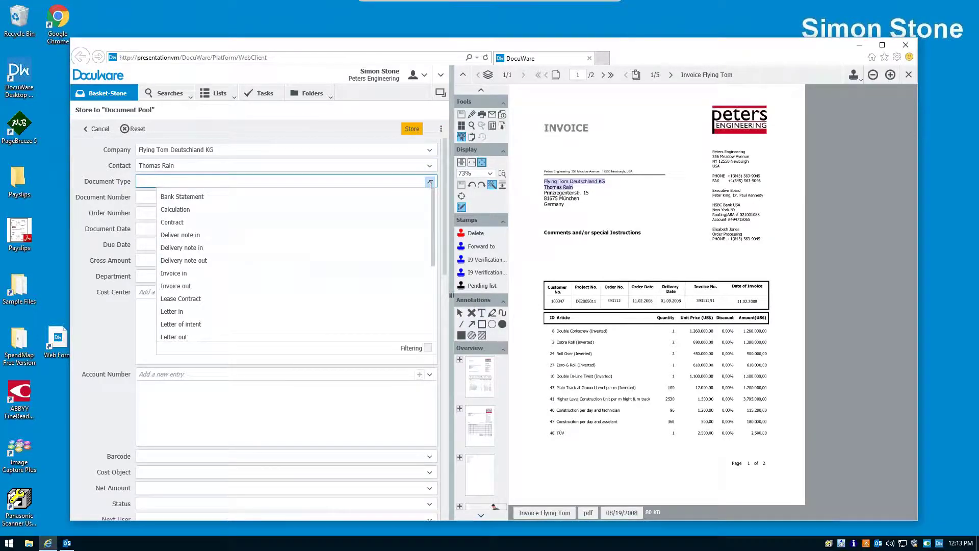
pyautogui.scroll(-3, 427, 219)
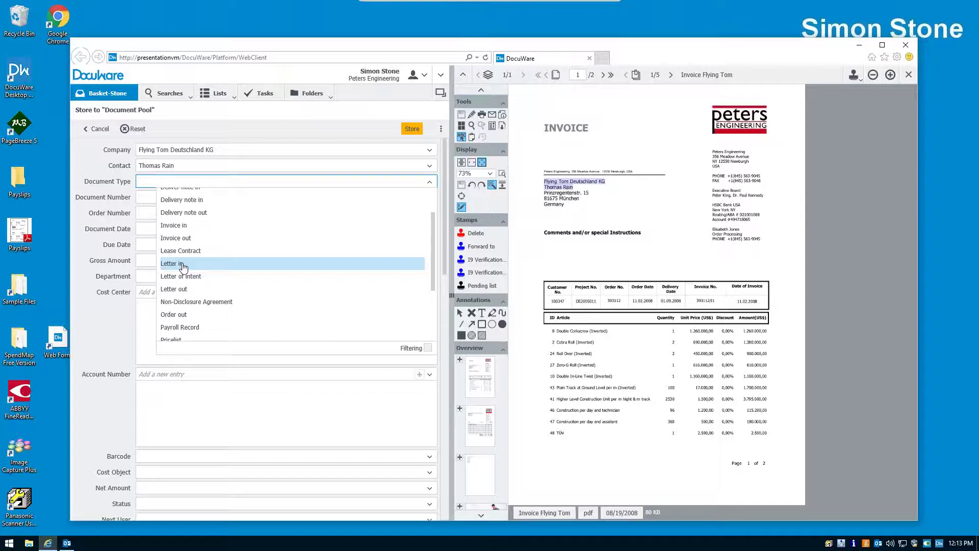
pyautogui.click(184, 264)
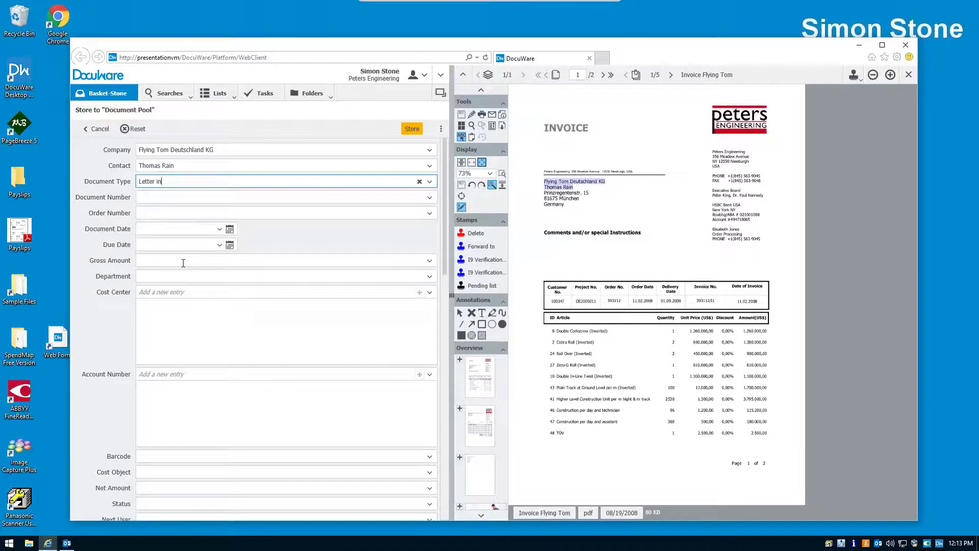
# - Set the Document Date to today, 06/22/2017, via the calendar and store the document
pyautogui.click(190, 231)
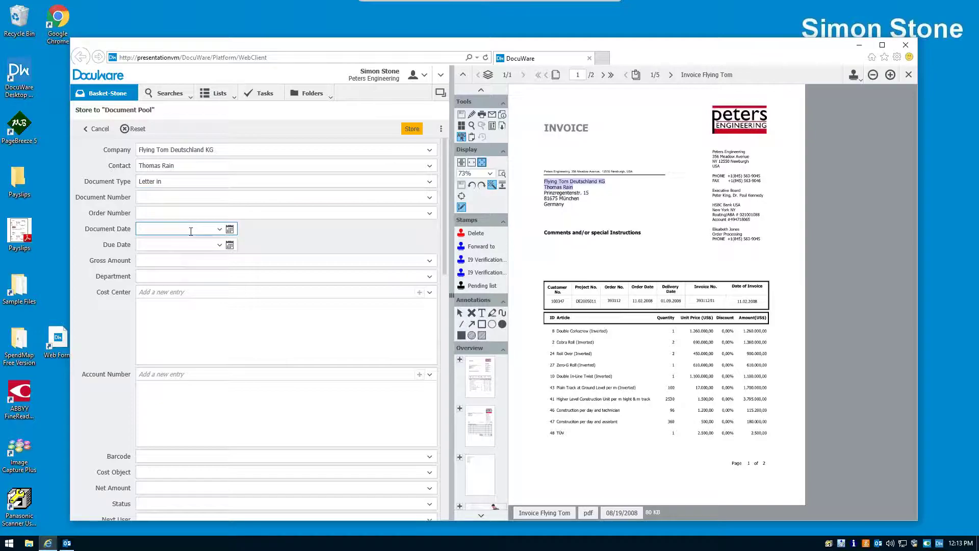
pyautogui.press('Down')
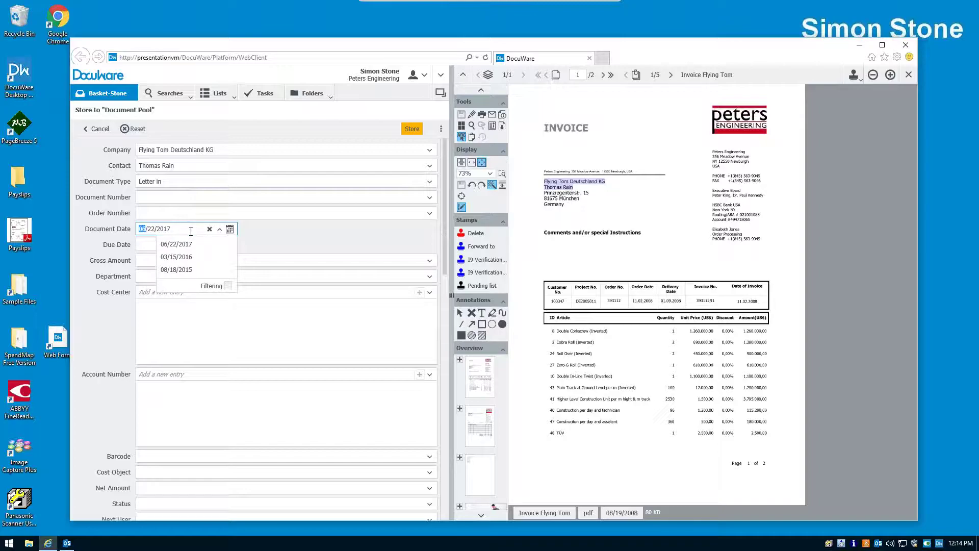
pyautogui.press('Escape')
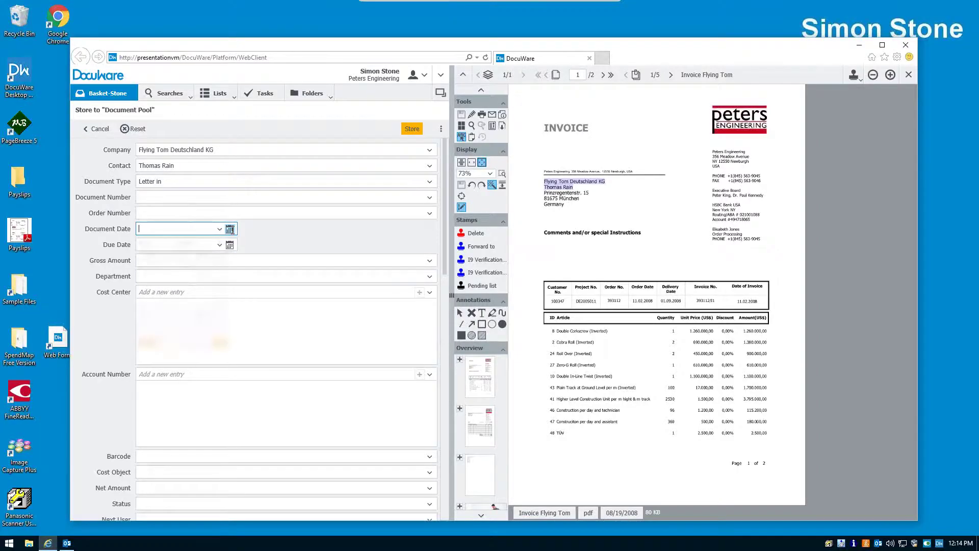
pyautogui.click(230, 229)
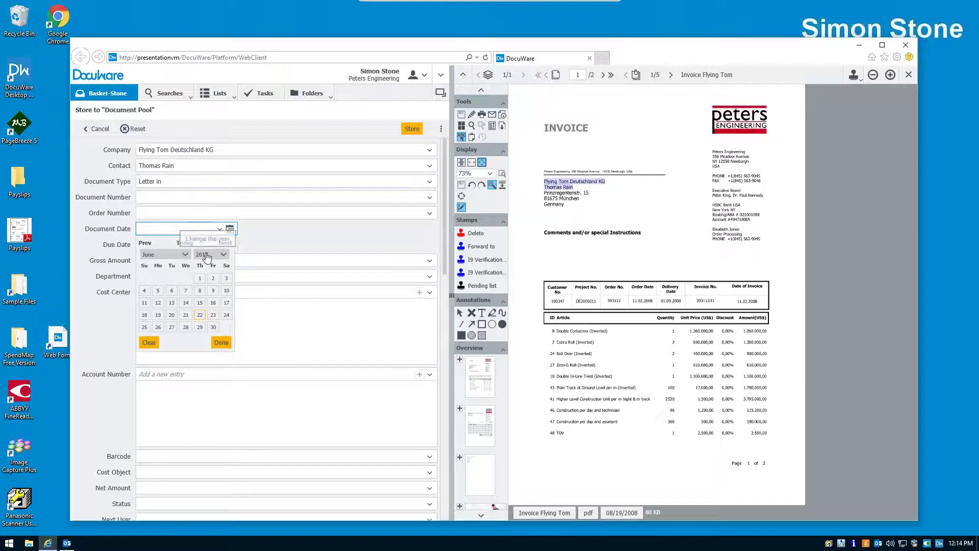
pyautogui.click(184, 243)
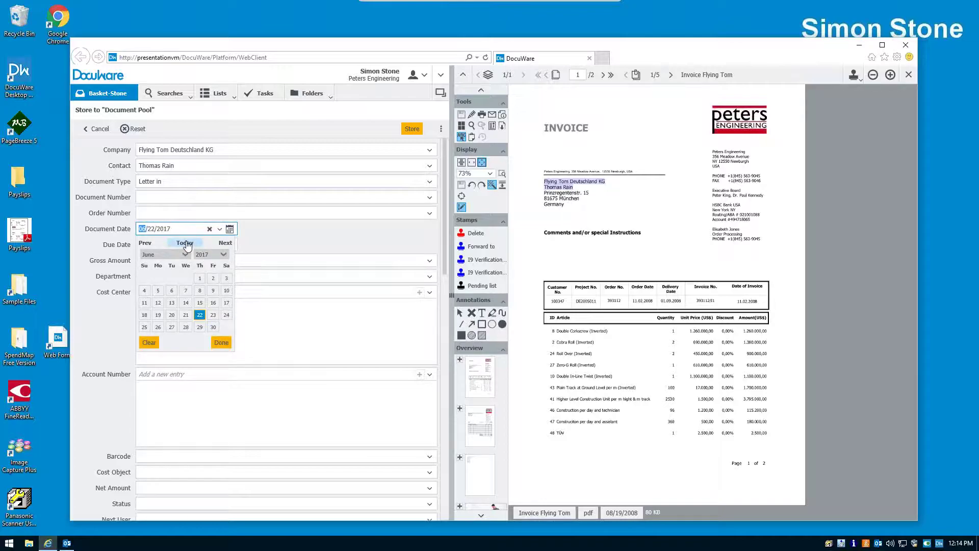
pyautogui.click(291, 254)
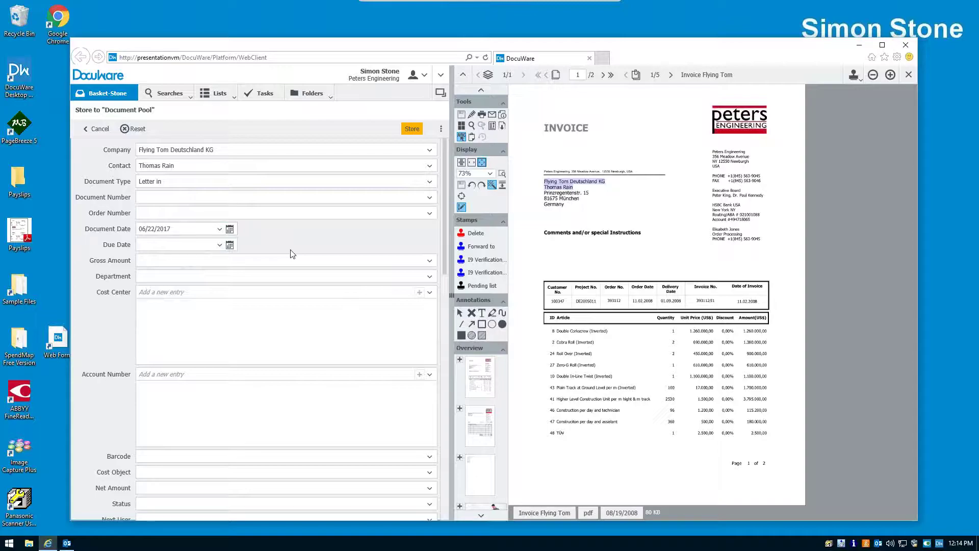
pyautogui.click(410, 130)
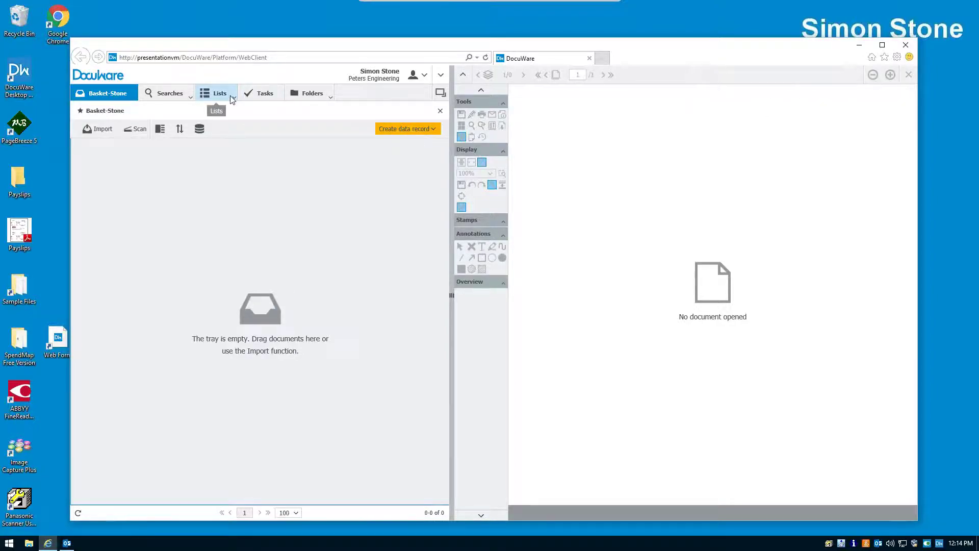
# - Open the Document Pool search and choose Flying Tom Deutschland KG as the company
pyautogui.click(177, 98)
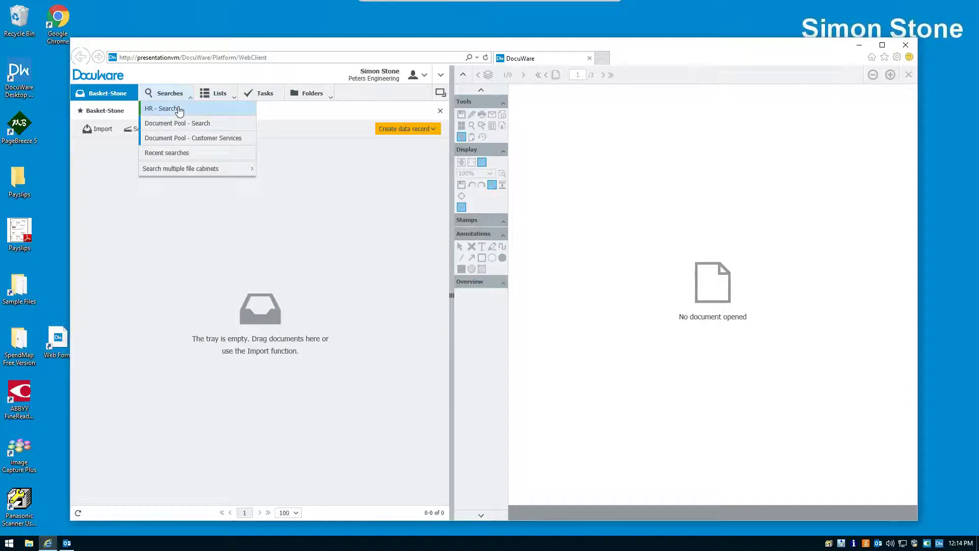
pyautogui.click(184, 123)
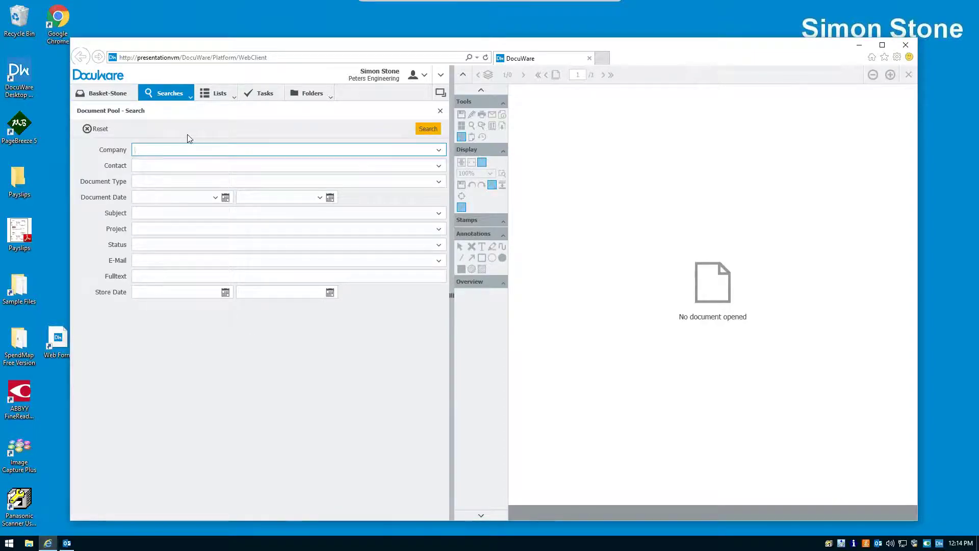
pyautogui.write('fly')
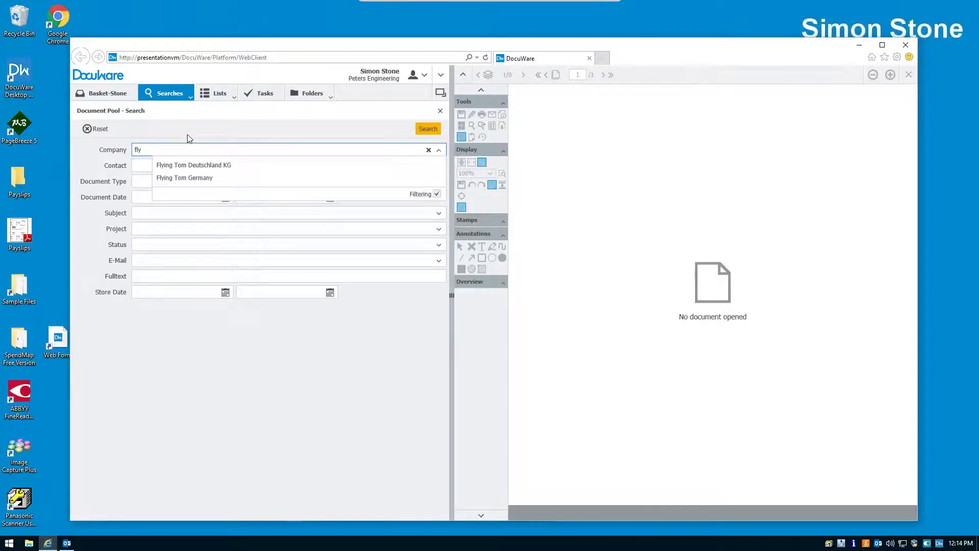
pyautogui.click(106, 150)
pyautogui.press('BackSpace')
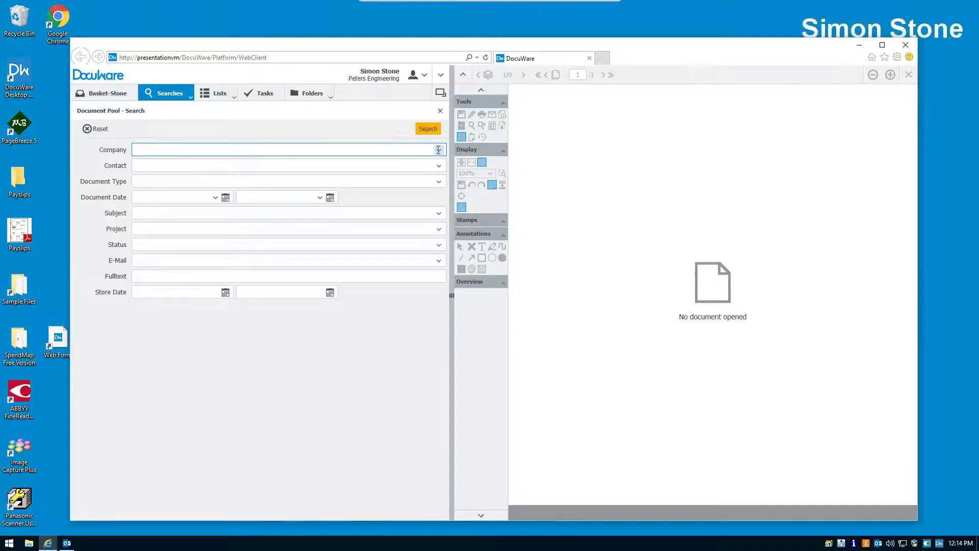
pyautogui.click(438, 150)
pyautogui.scroll(-1, 280, 174)
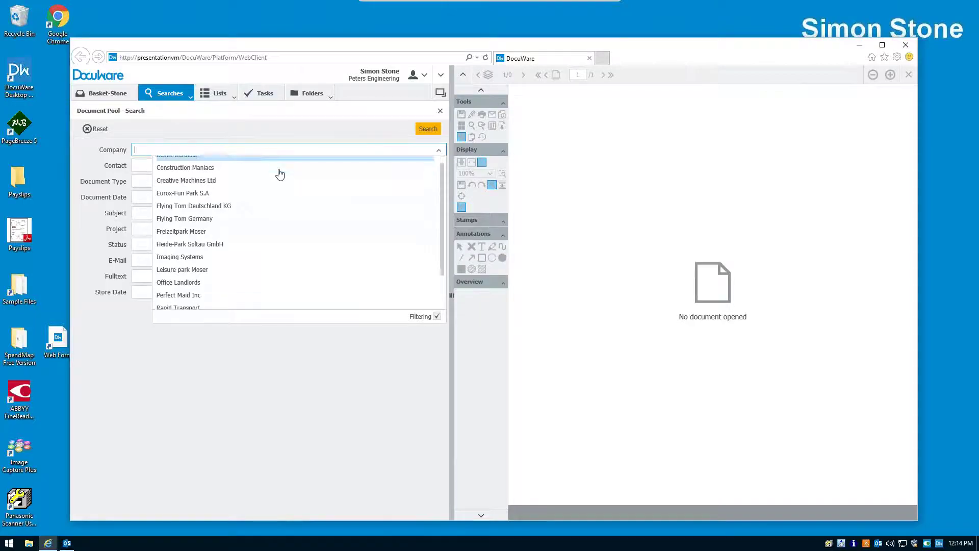
pyautogui.click(227, 207)
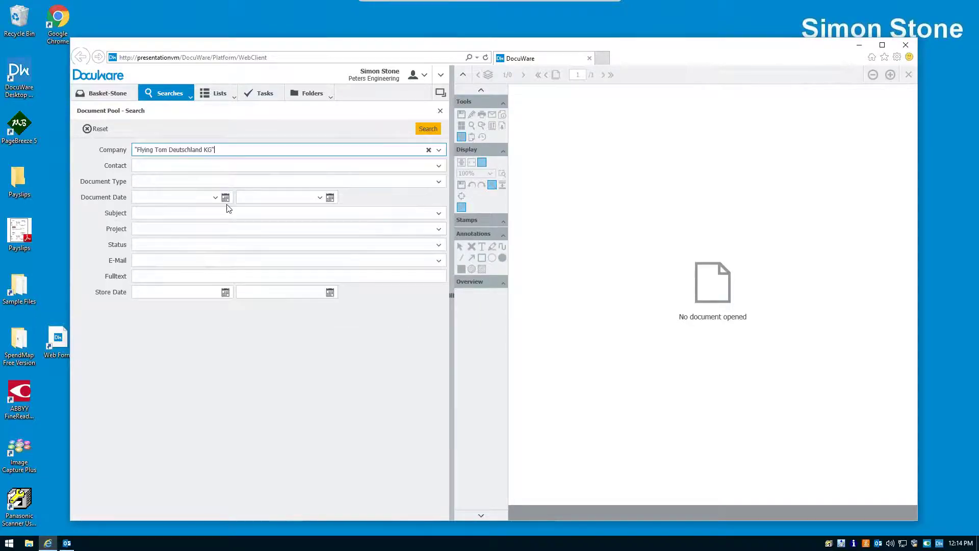
# - Add date 06/22/2017 and document type 'Letter in', then run the search
pyautogui.click(191, 196)
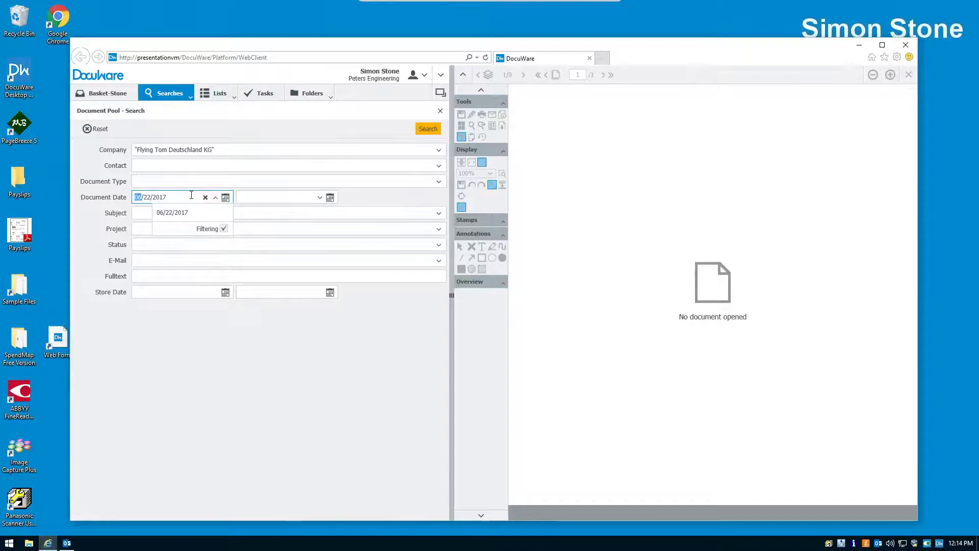
pyautogui.click(201, 182)
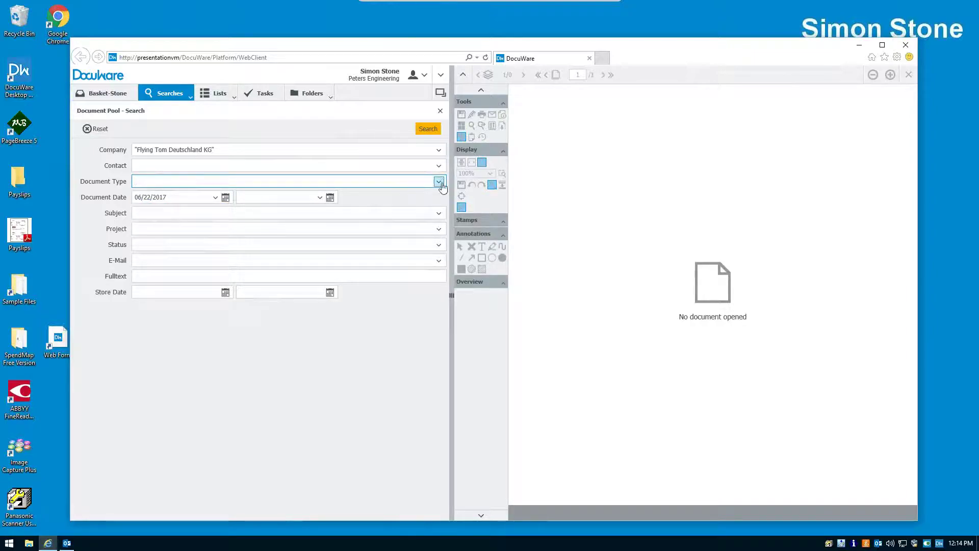
pyautogui.click(439, 182)
pyautogui.click(183, 197)
pyautogui.click(433, 134)
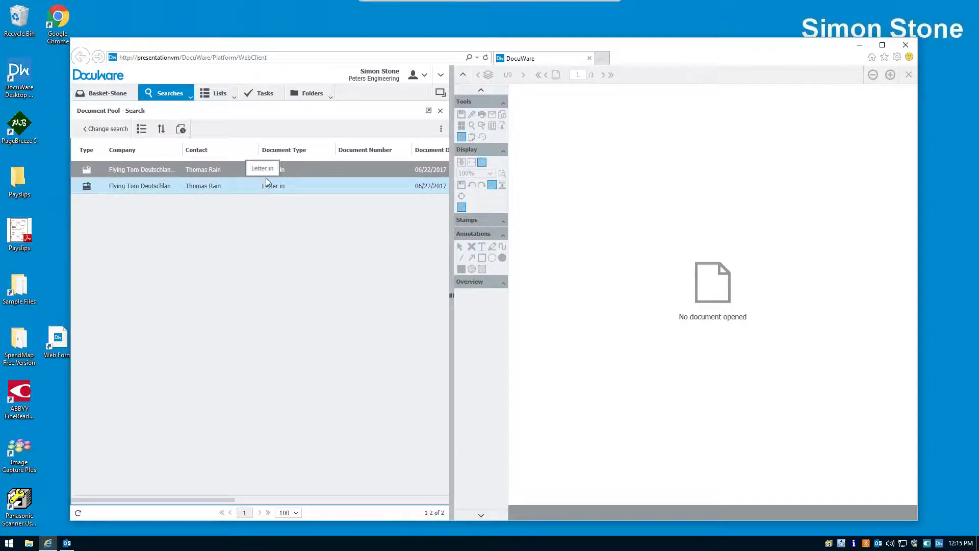
# - Open the first found document and page through its five files to the Certificate of conformity
pyautogui.click(266, 170)
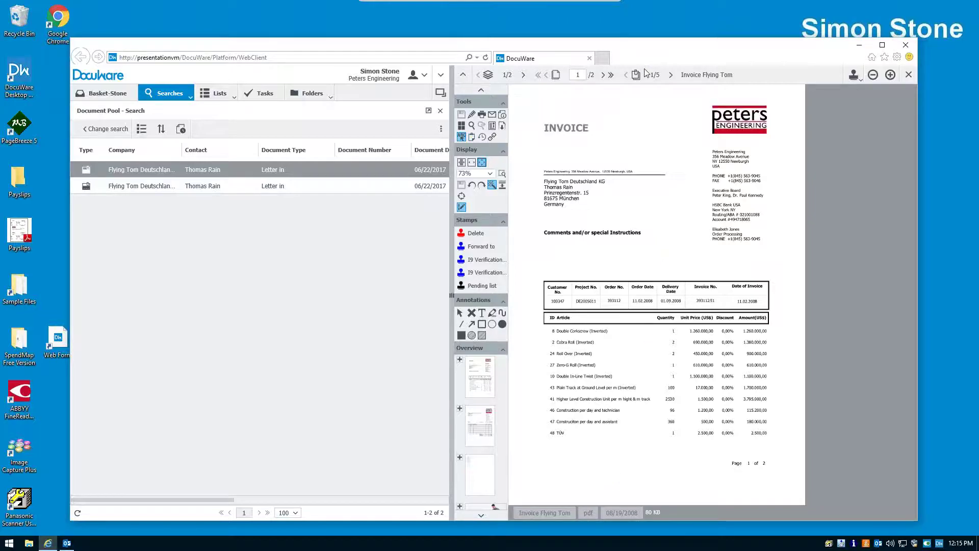
pyautogui.click(671, 81)
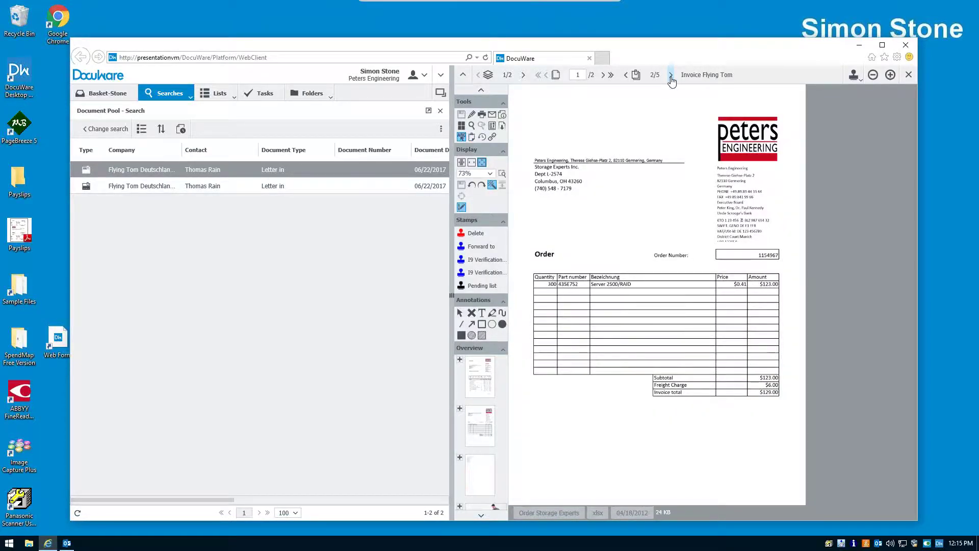
pyautogui.click(672, 77)
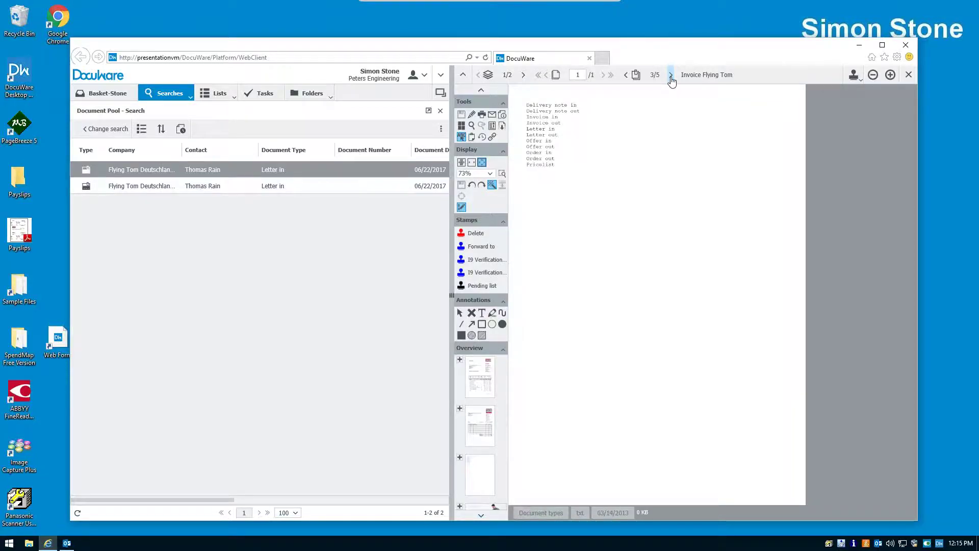
pyautogui.click(671, 77)
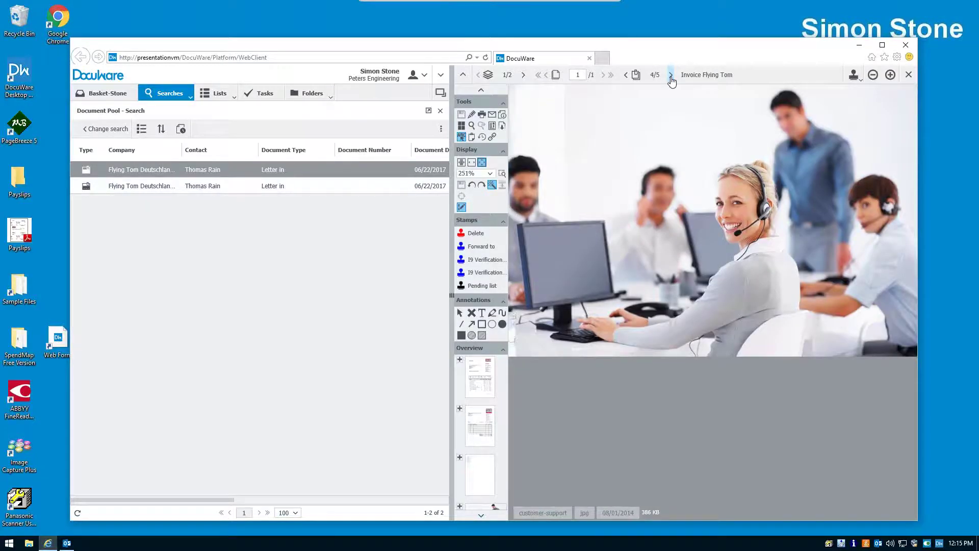
pyautogui.click(672, 77)
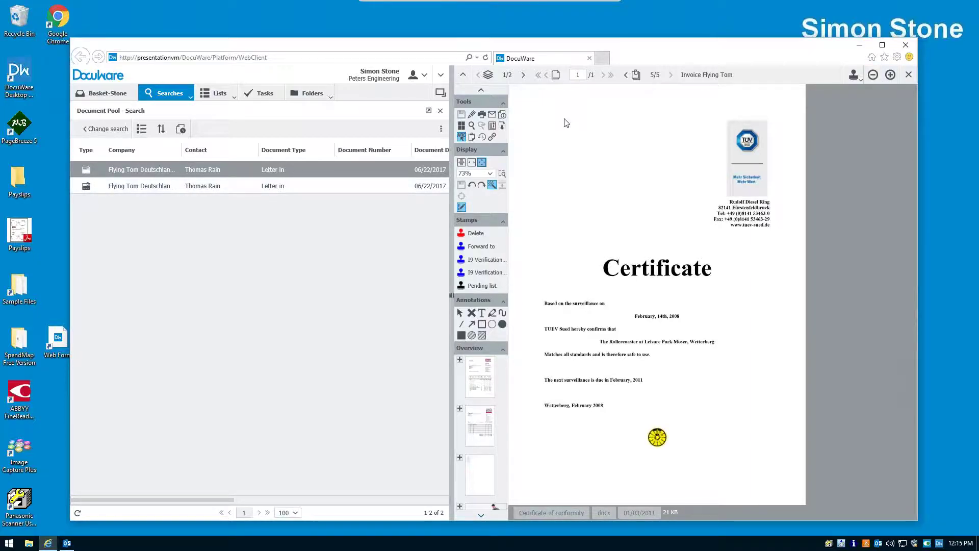
# - Close DocuWare's search results and viewer document, then bring up the Application email's actions in Outlook
pyautogui.click(440, 111)
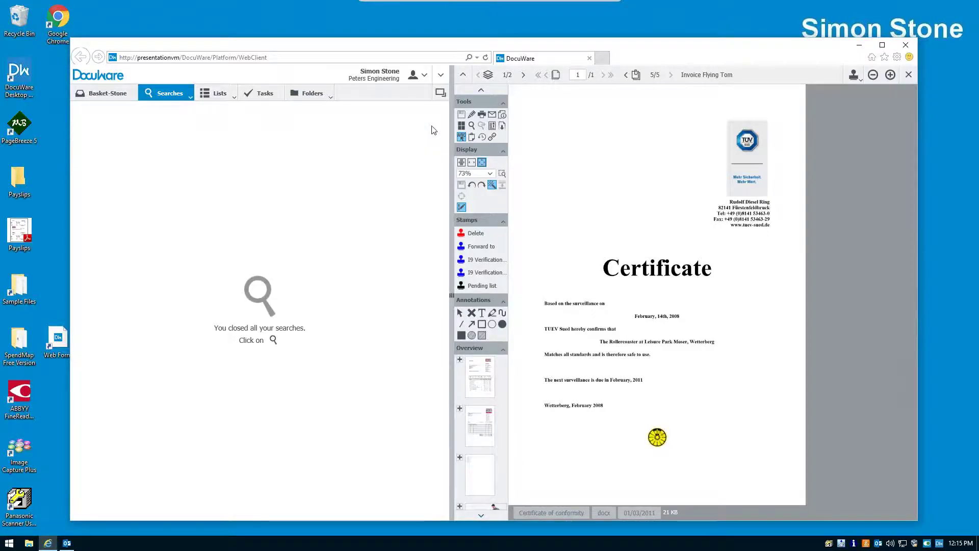
pyautogui.click(908, 74)
pyautogui.click(859, 46)
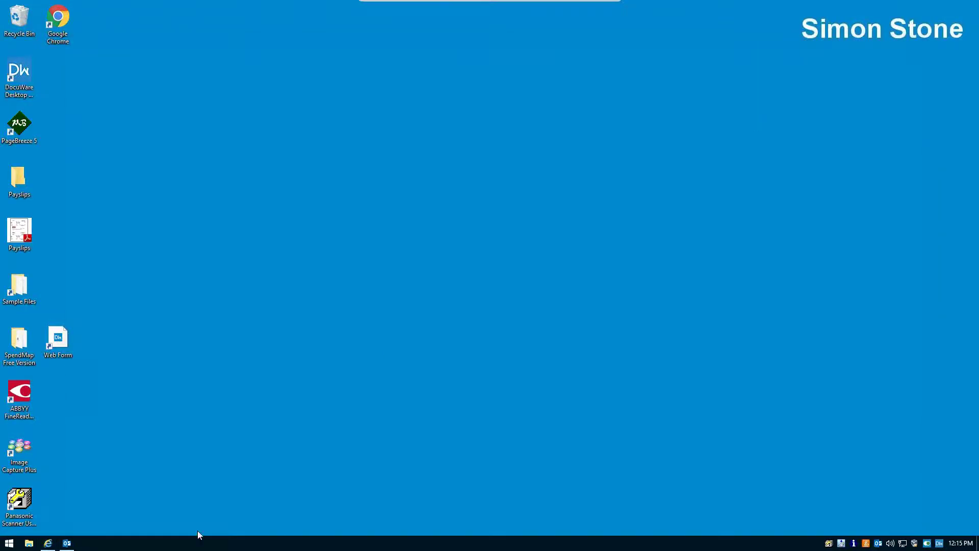
pyautogui.click(67, 542)
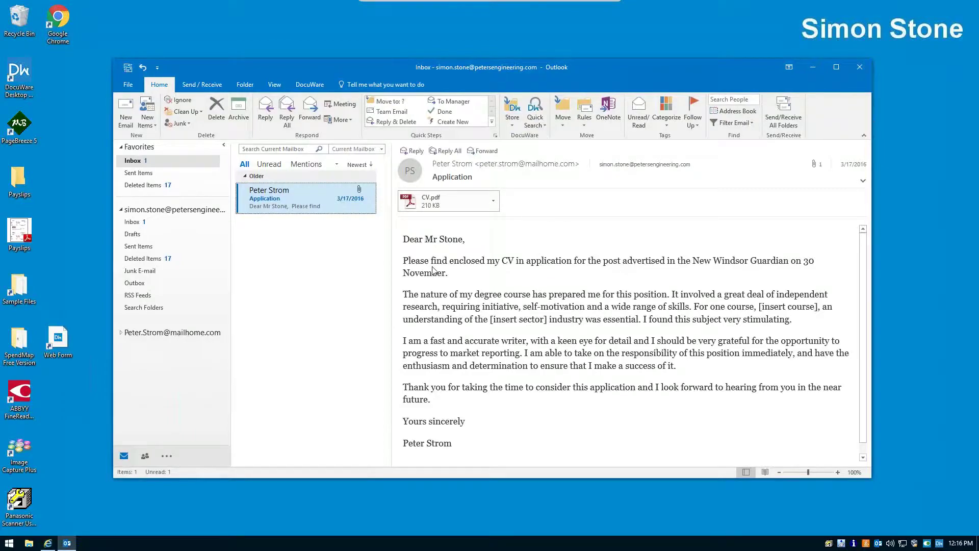
pyautogui.rightClick(277, 206)
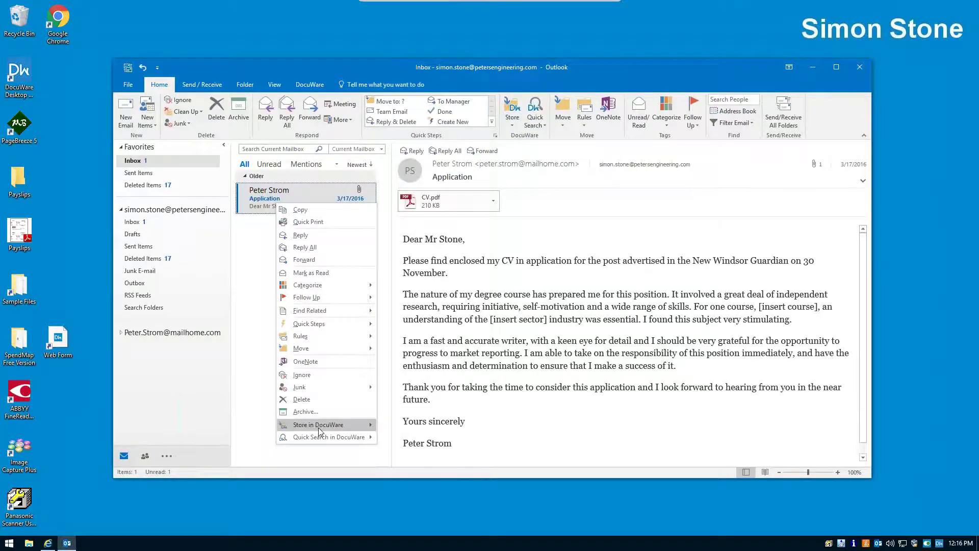
# - Store the Application email in the Employees cabinet with Department Sales and the applicant's last and first name
pyautogui.moveTo(319, 427)
pyautogui.click(407, 437)
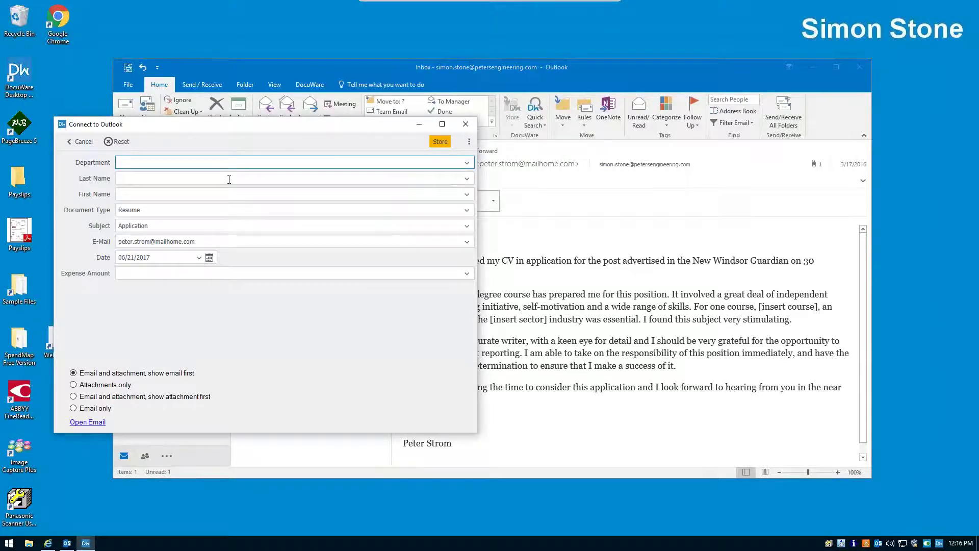
pyautogui.click(466, 162)
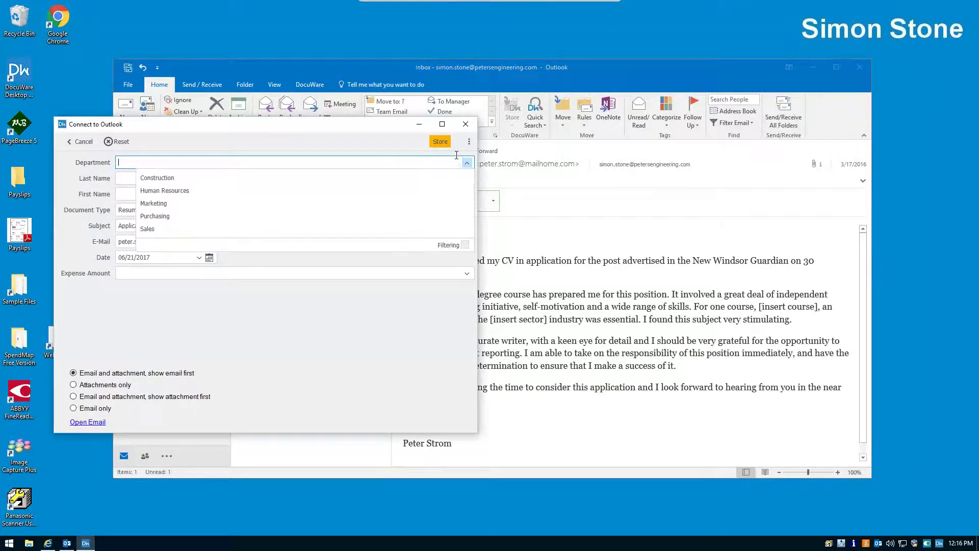
pyautogui.click(155, 228)
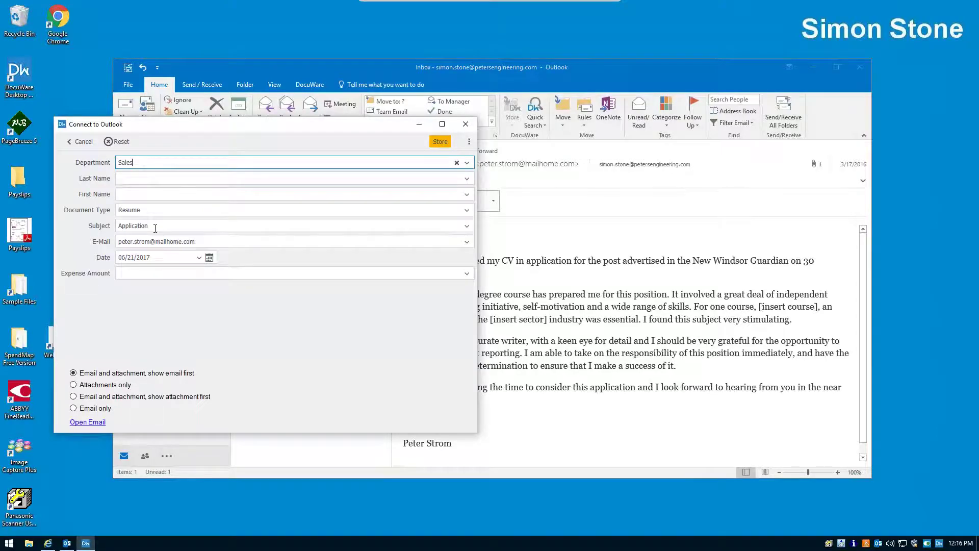
pyautogui.click(161, 178)
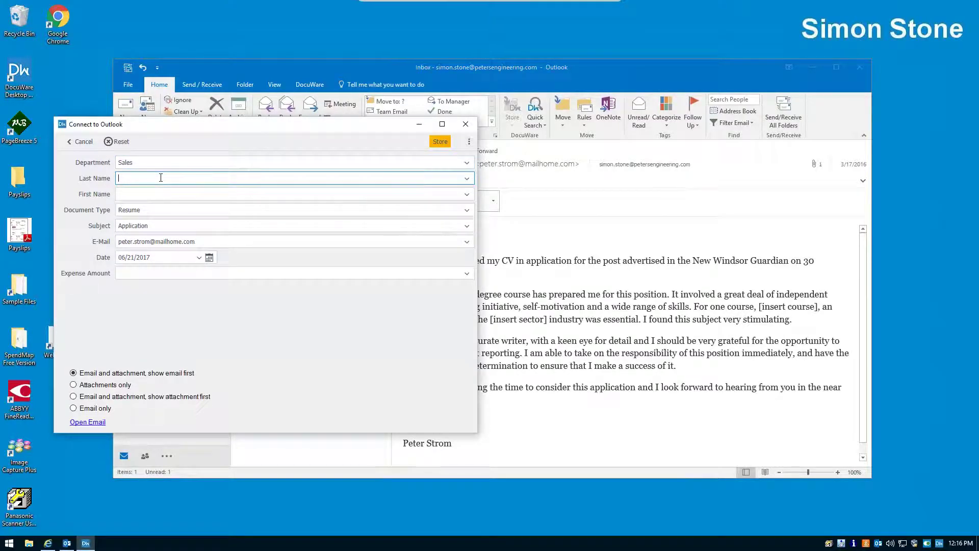
pyautogui.press('Tab')
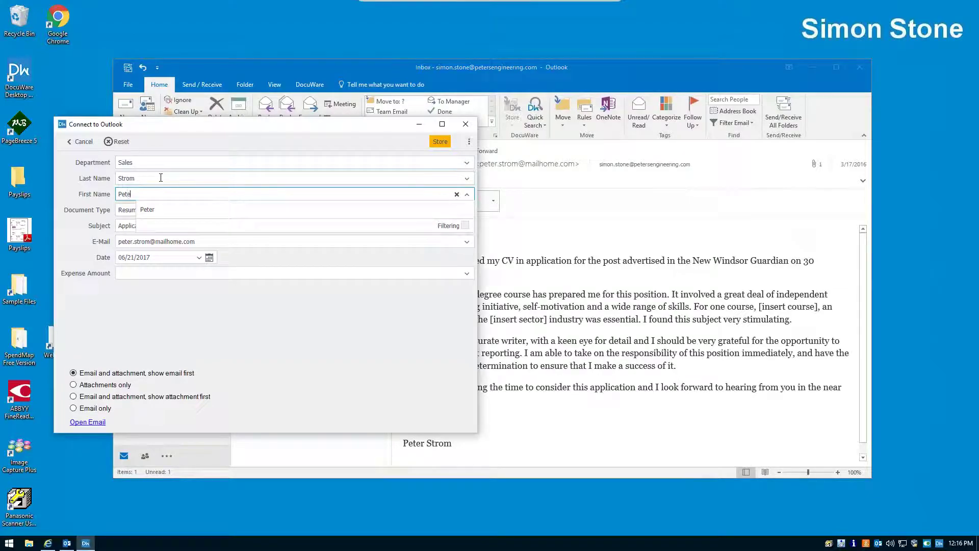
pyautogui.click(160, 208)
pyautogui.click(443, 143)
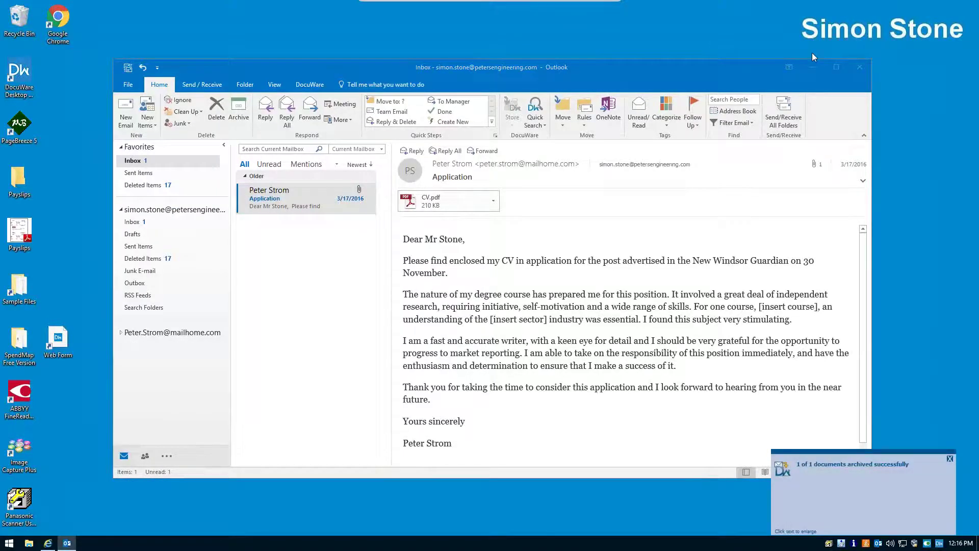
# - Select the Check application task in DocuWare's Tasks list and bring up its actions
pyautogui.click(47, 544)
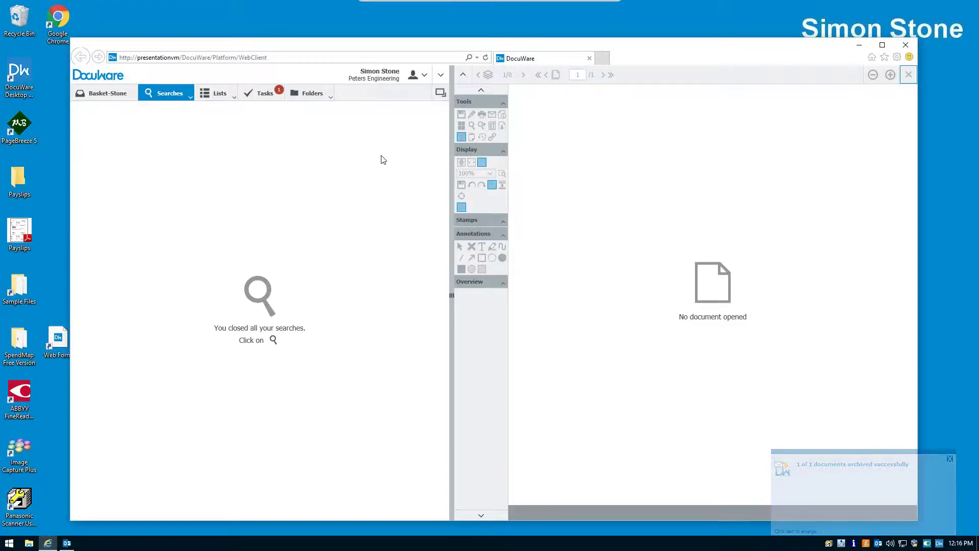
pyautogui.click(275, 96)
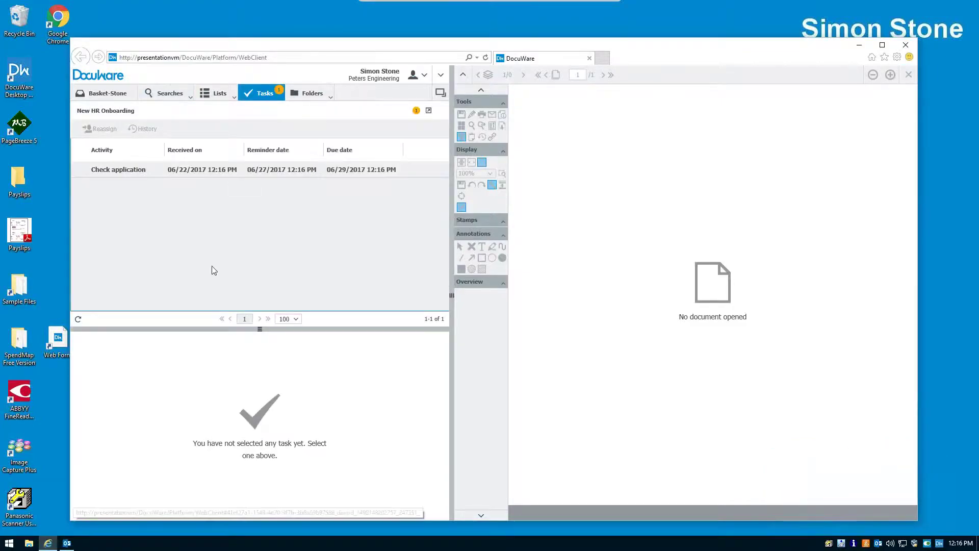
pyautogui.click(204, 173)
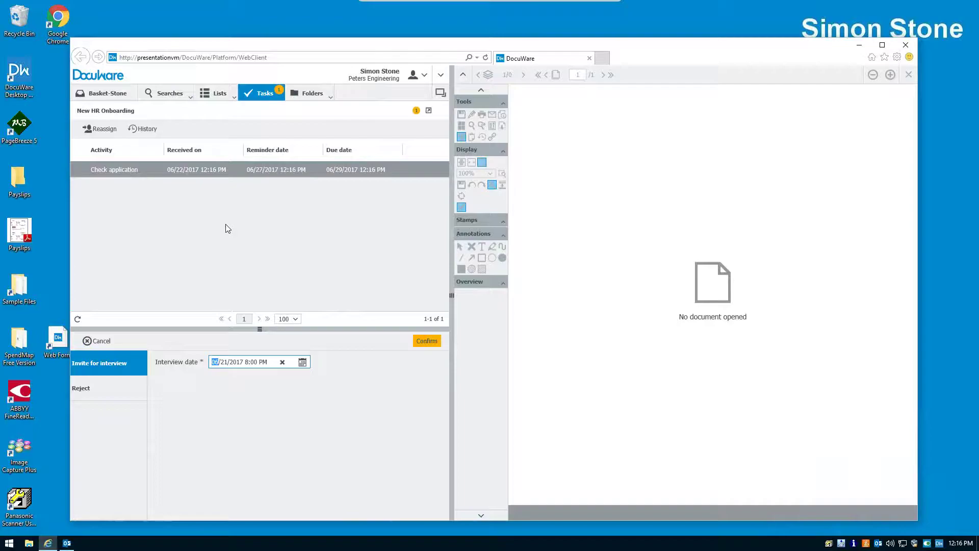
pyautogui.rightClick(259, 169)
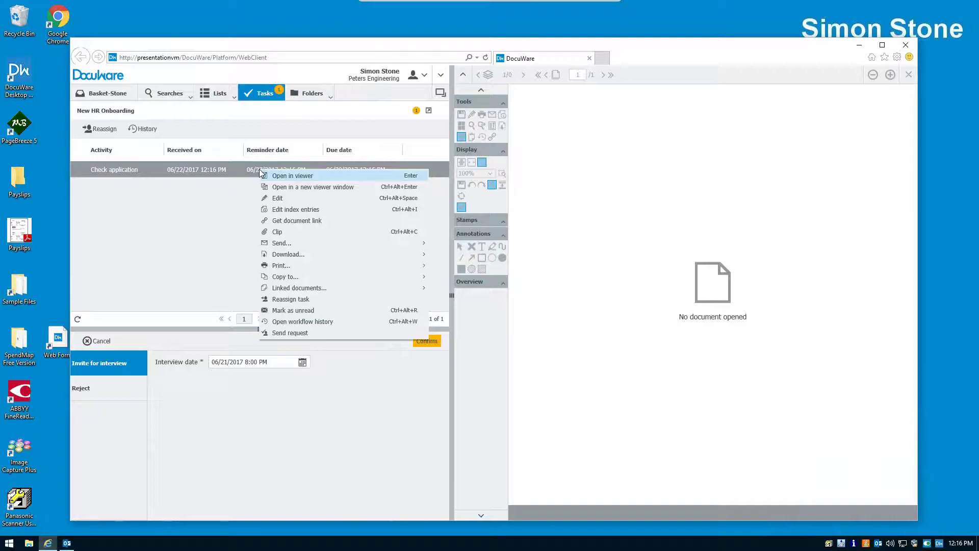
# - Start a request and add the colleague's user account as its recipient
pyautogui.click(284, 335)
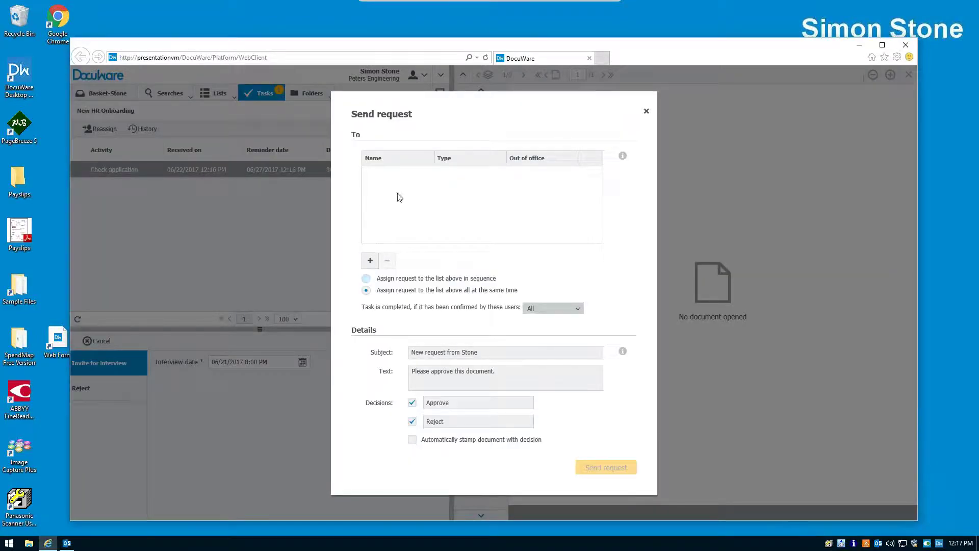
pyautogui.click(370, 260)
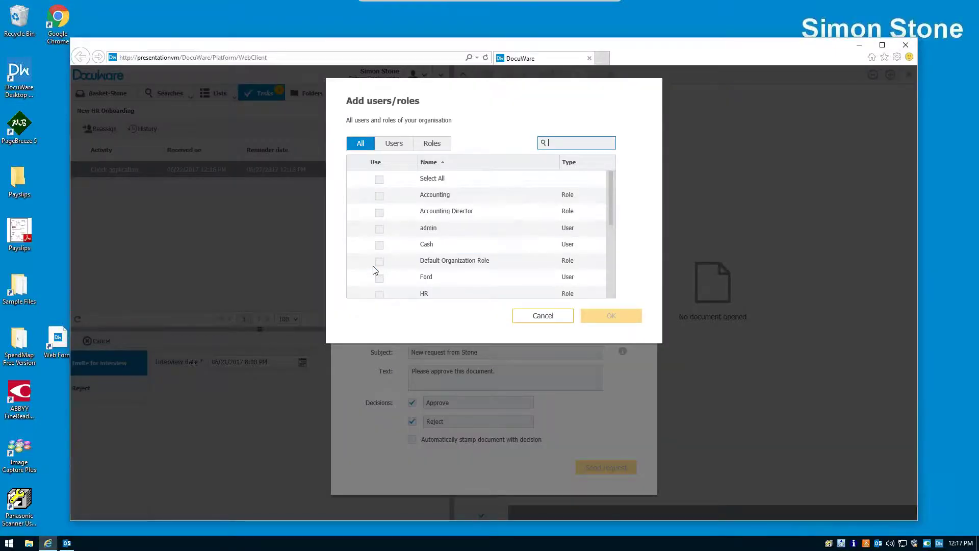
pyautogui.scroll(-5, 430, 234)
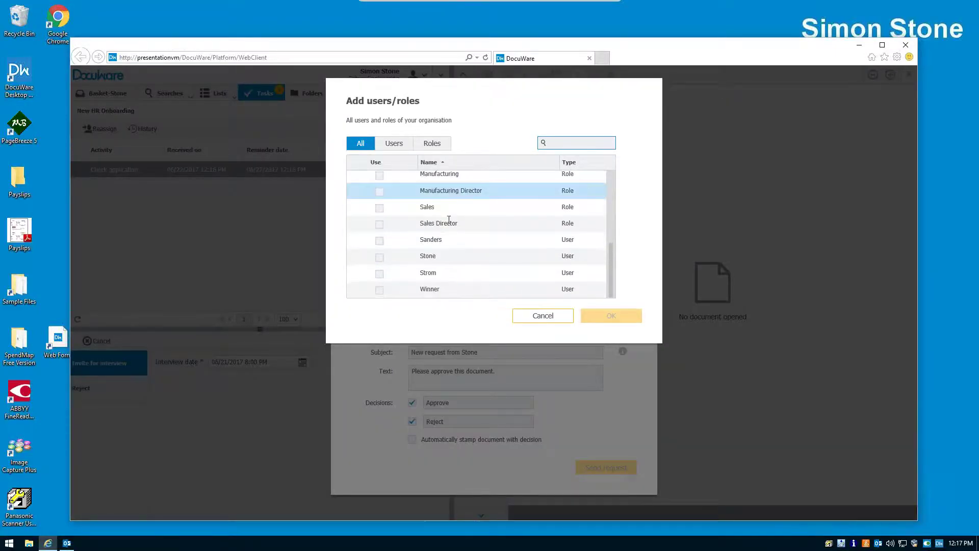
pyautogui.click(379, 290)
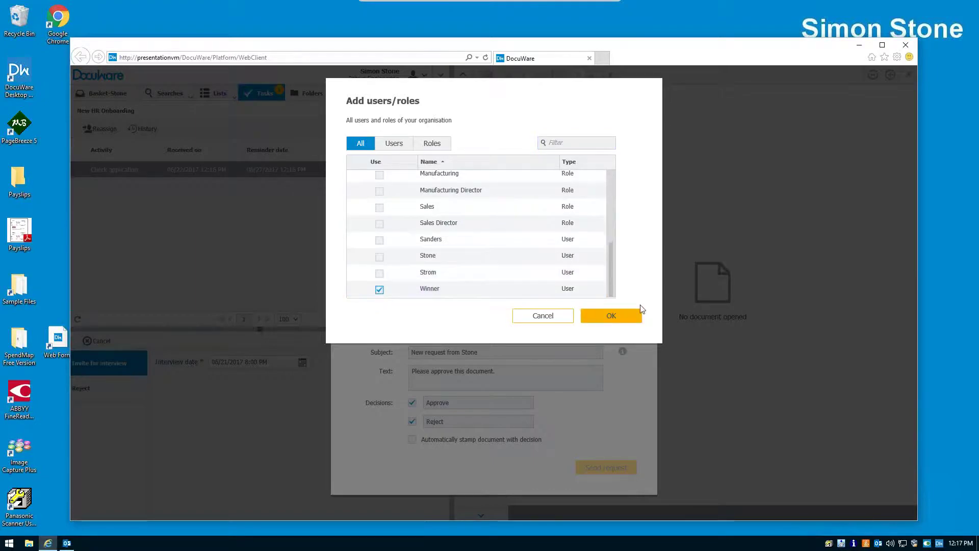
pyautogui.click(628, 313)
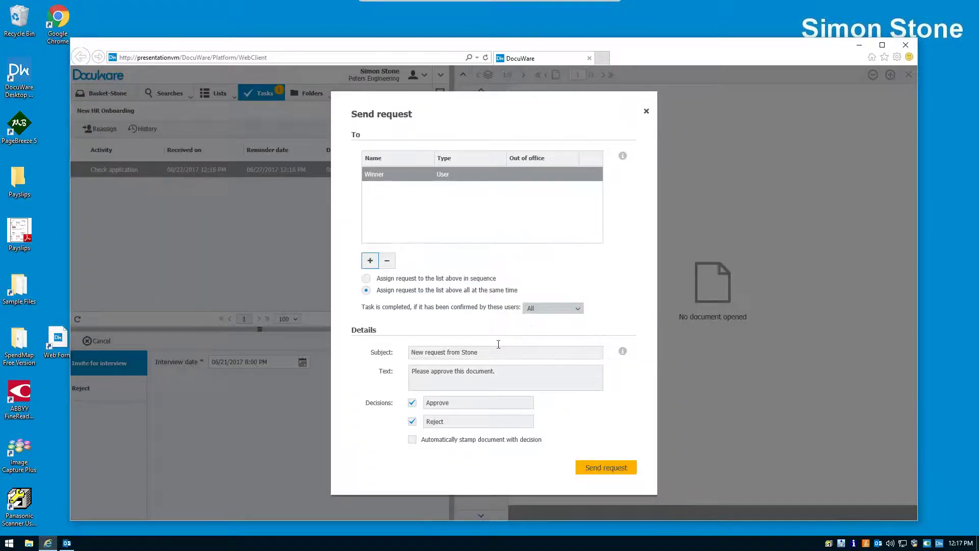
# - Title the request 'Applicant for interview', replace its message text, enable automatic stamping, and send it
pyautogui.click(498, 347)
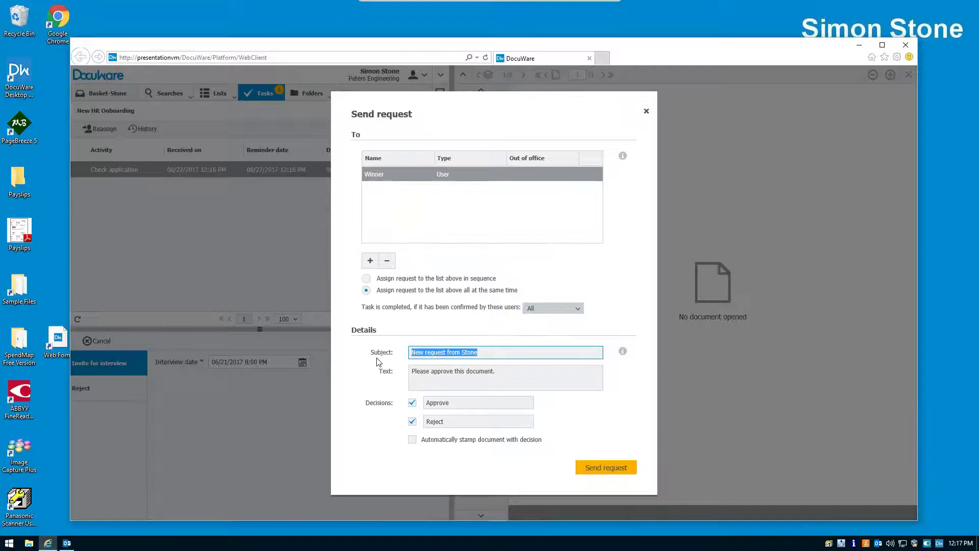
pyautogui.write('Appli')
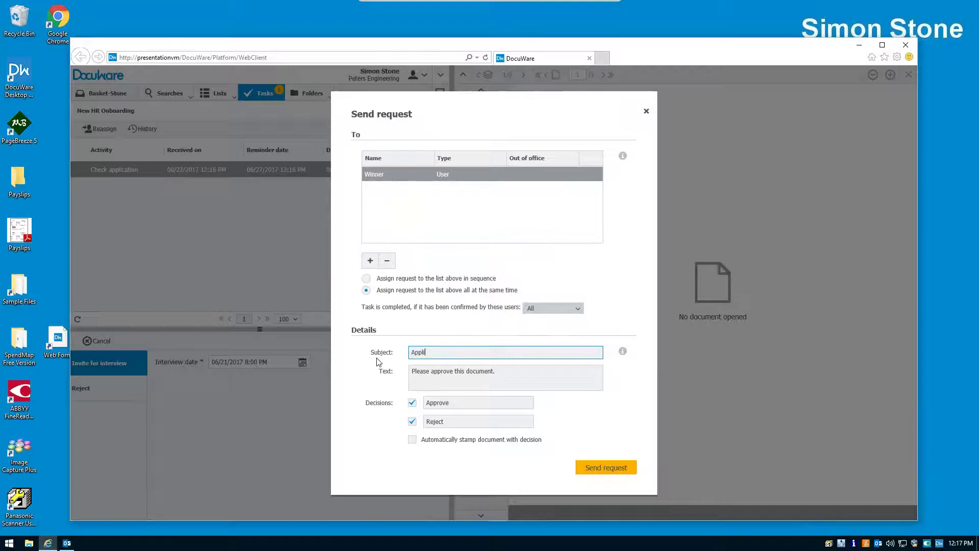
pyautogui.write('cant for interview')
pyautogui.press('Tab')
pyautogui.press('BackSpace')
pyautogui.press('BackSpace')
pyautogui.press('BackSpace')
pyautogui.press('BackSpace')
pyautogui.press('BackSpace')
pyautogui.press('BackSpace')
pyautogui.press('BackSpace')
pyautogui.press('BackSpace')
pyautogui.press('BackSpace')
pyautogui.press('BackSpace')
pyautogui.press('BackSpace')
pyautogui.press('BackSpace')
pyautogui.press('BackSpace')
pyautogui.press('BackSpace')
pyautogui.press('BackSpace')
pyautogui.press('BackSpace')
pyautogui.press('BackSpace')
pyautogui.press('BackSpace')
pyautogui.press('BackSpace')
pyautogui.press('BackSpace')
pyautogui.press('BackSpace')
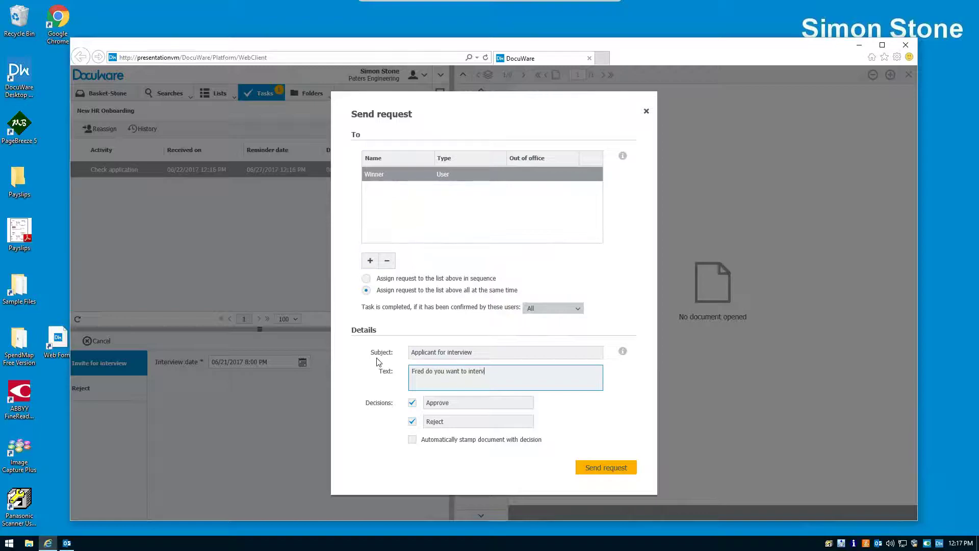
pyautogui.write('this applicant')
pyautogui.click(413, 440)
pyautogui.click(576, 468)
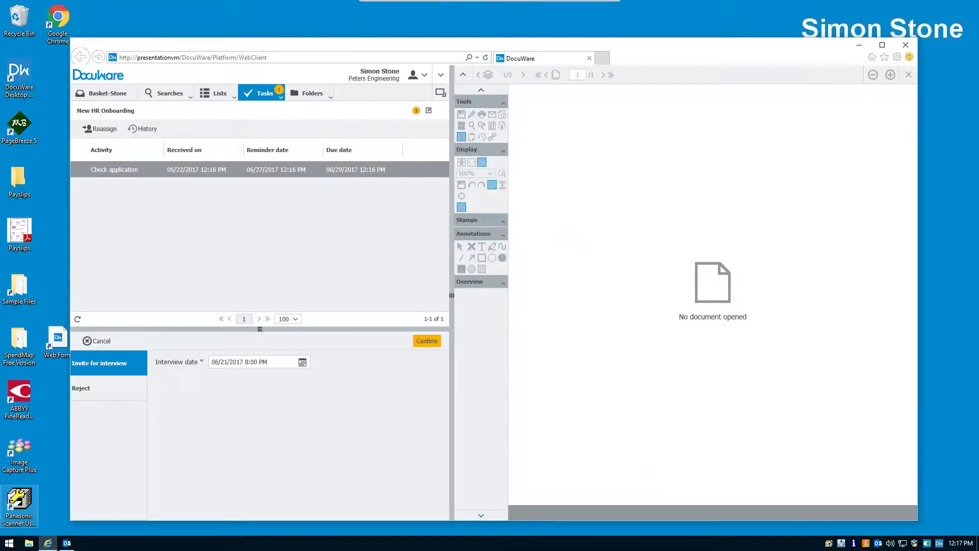
# - Switch Windows to the colleague's account and fetch new mail in Outlook
pyautogui.click(9, 544)
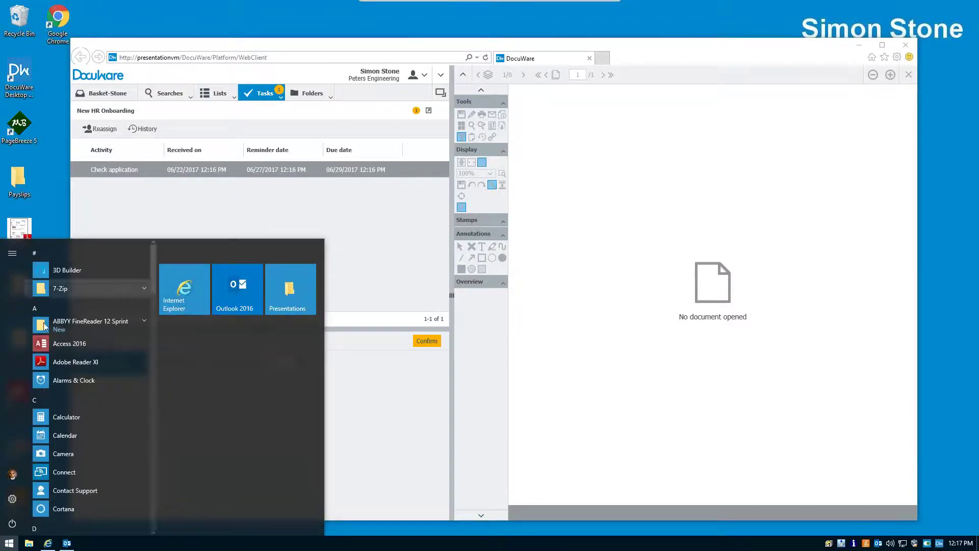
pyautogui.click(15, 473)
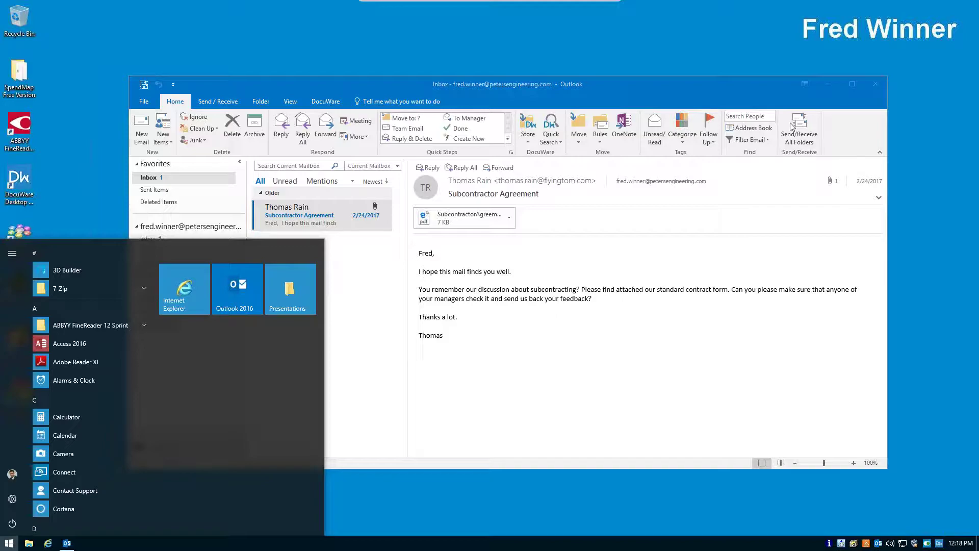
pyautogui.click(792, 127)
pyautogui.click(792, 127)
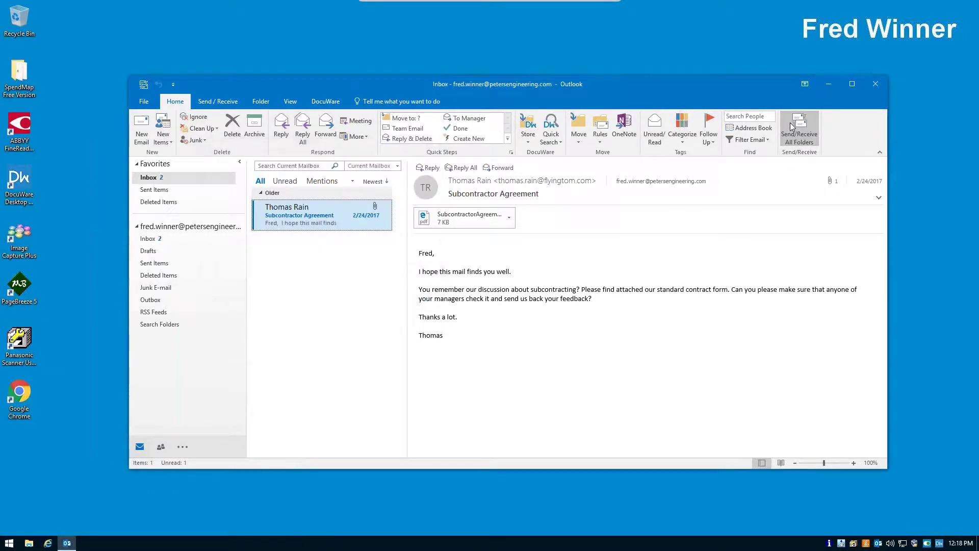
# - Open the Applicant for interview email and follow its link to DocuWare
pyautogui.click(302, 210)
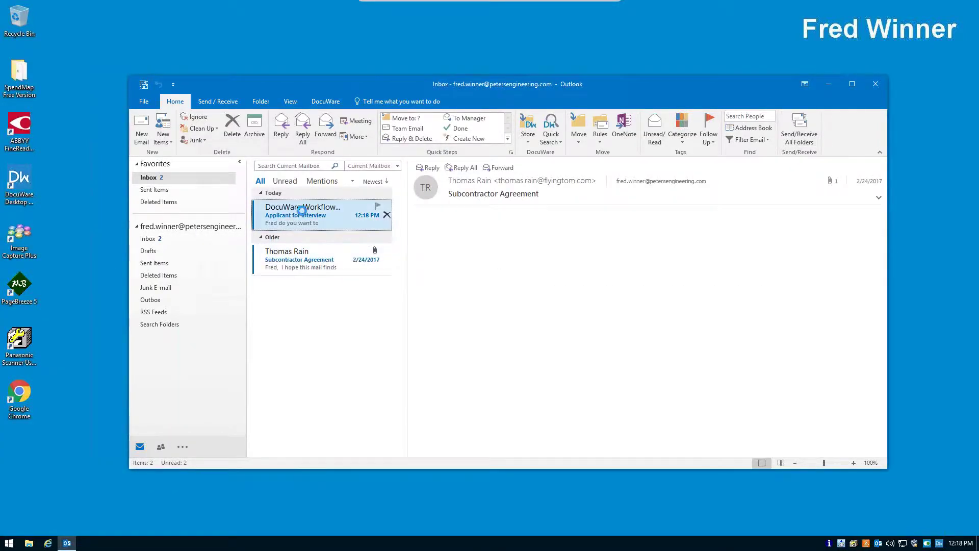
pyautogui.doubleClick(302, 211)
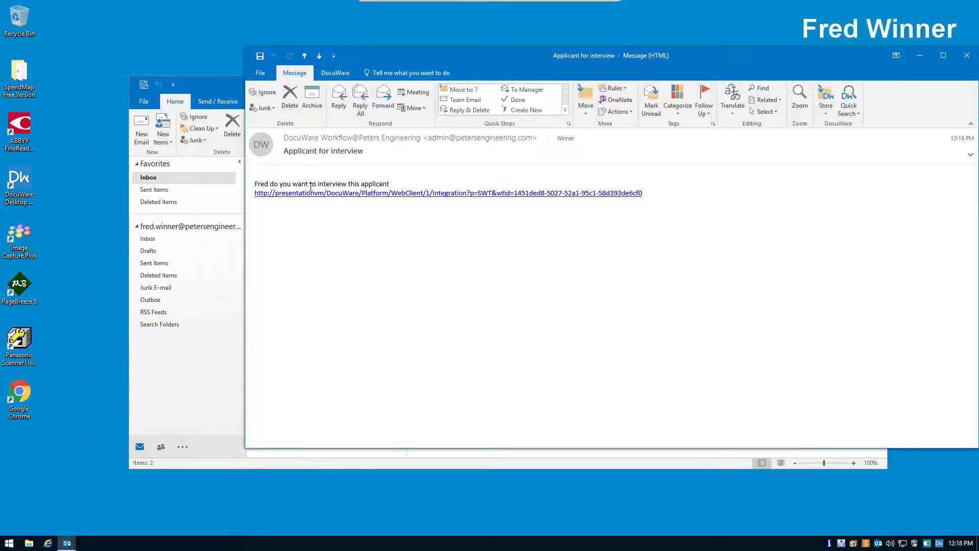
pyautogui.click(367, 194)
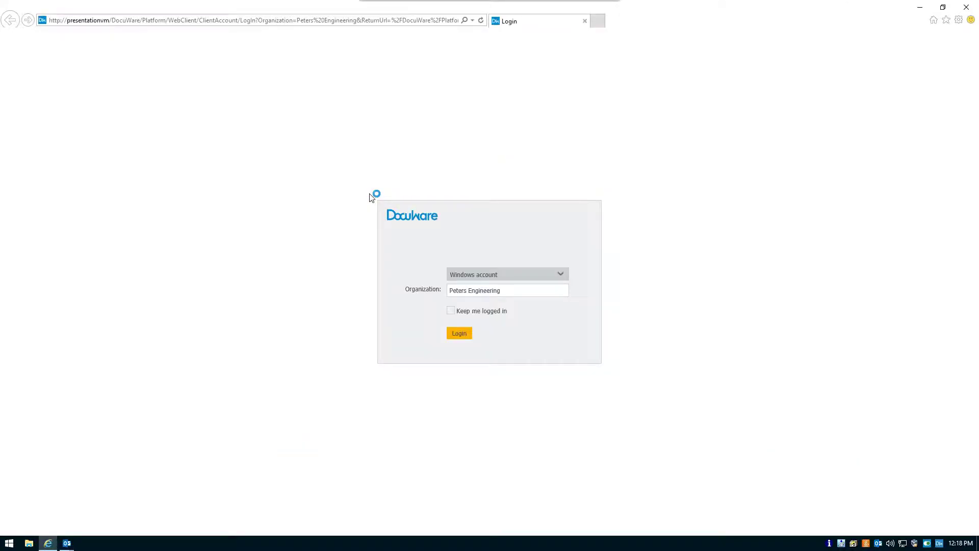
# - Log in, review the CV, and approve with the comment 'Please have him come in today'
pyautogui.click(455, 332)
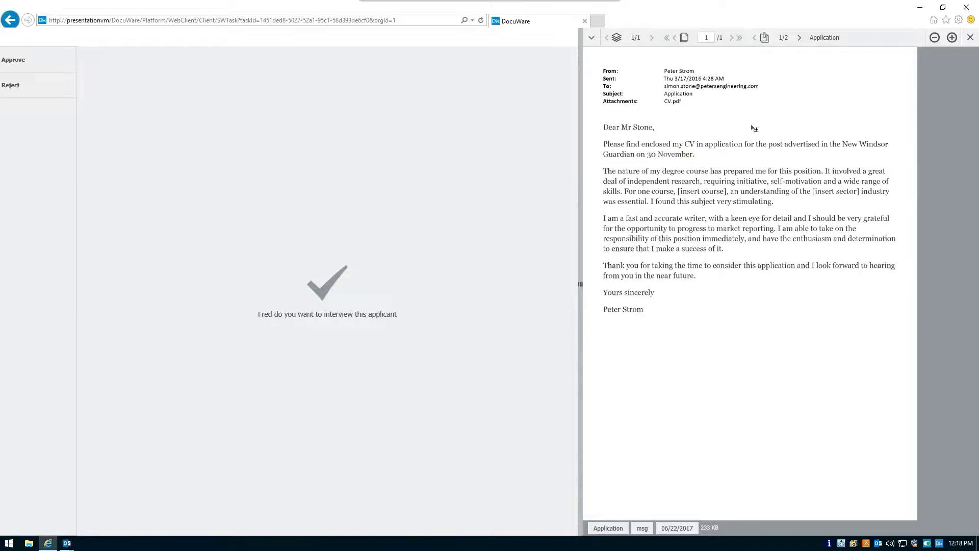
pyautogui.click(799, 37)
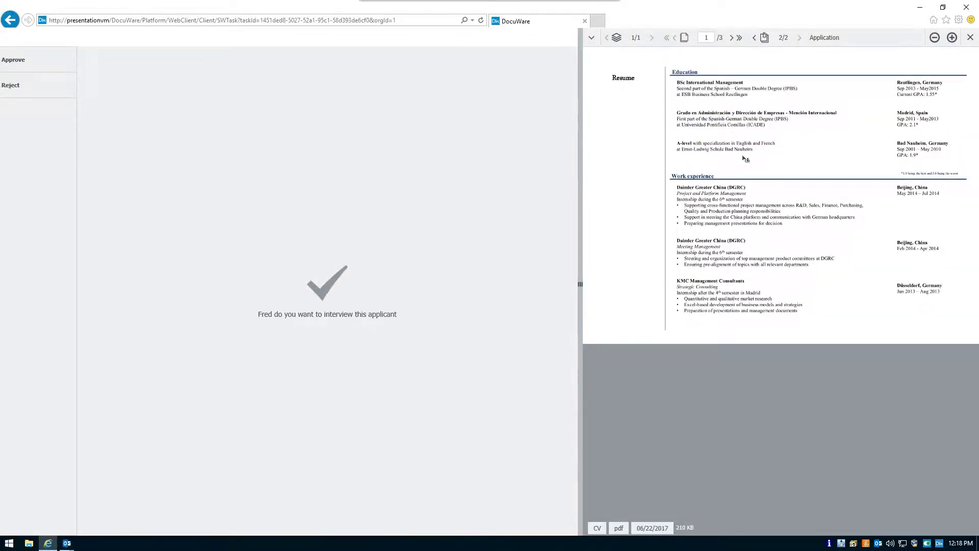
pyautogui.click(29, 61)
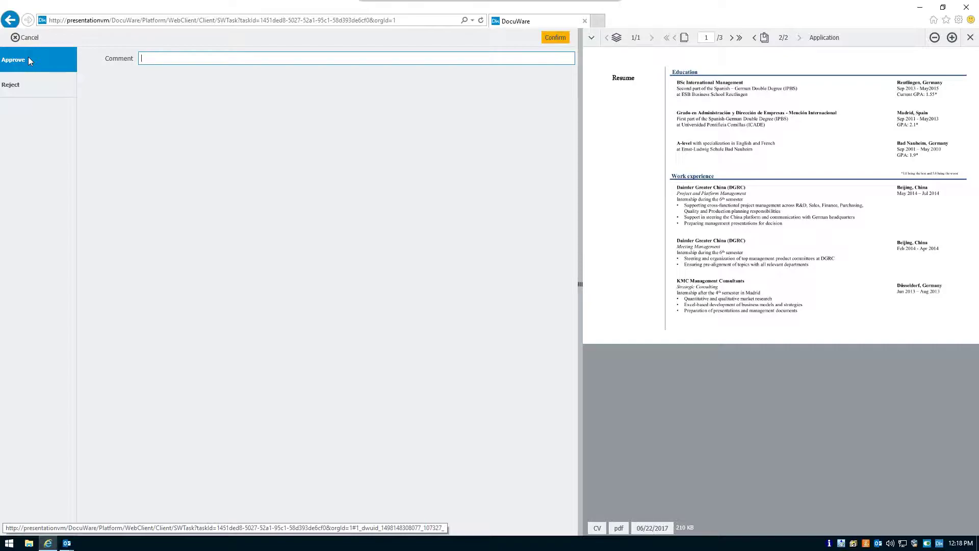
pyautogui.write('Please have him come in today')
pyautogui.click(557, 38)
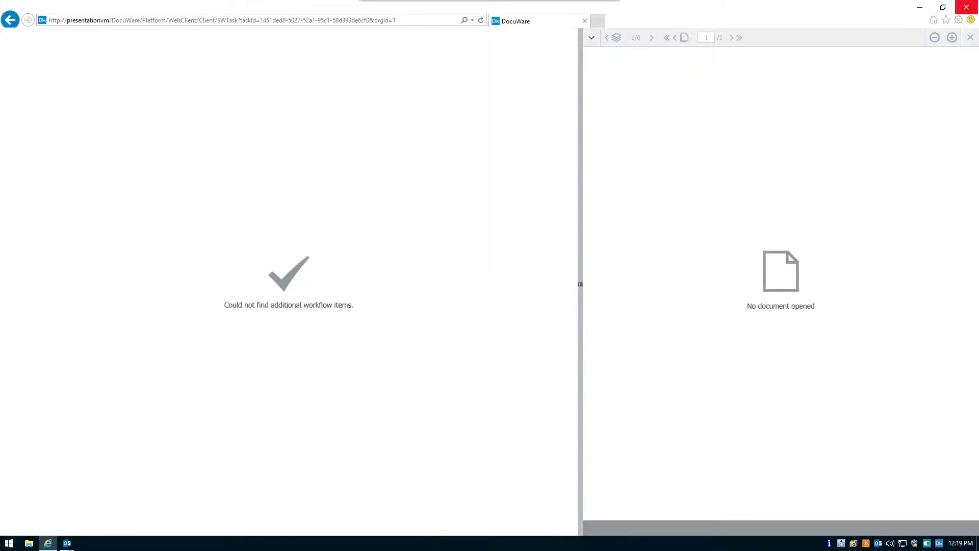
# - Close the task page, delete the request email, and switch back to the HR director's account
pyautogui.click(966, 7)
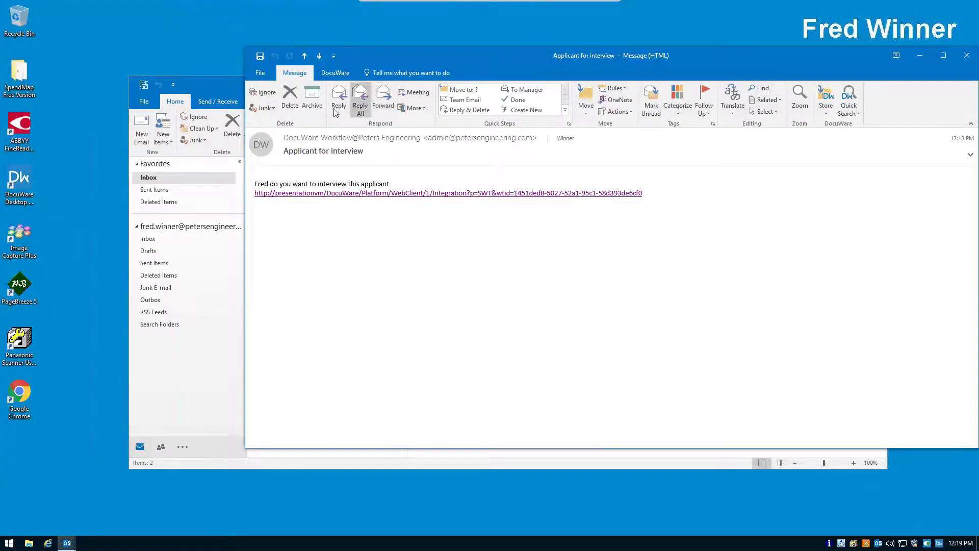
pyautogui.click(290, 101)
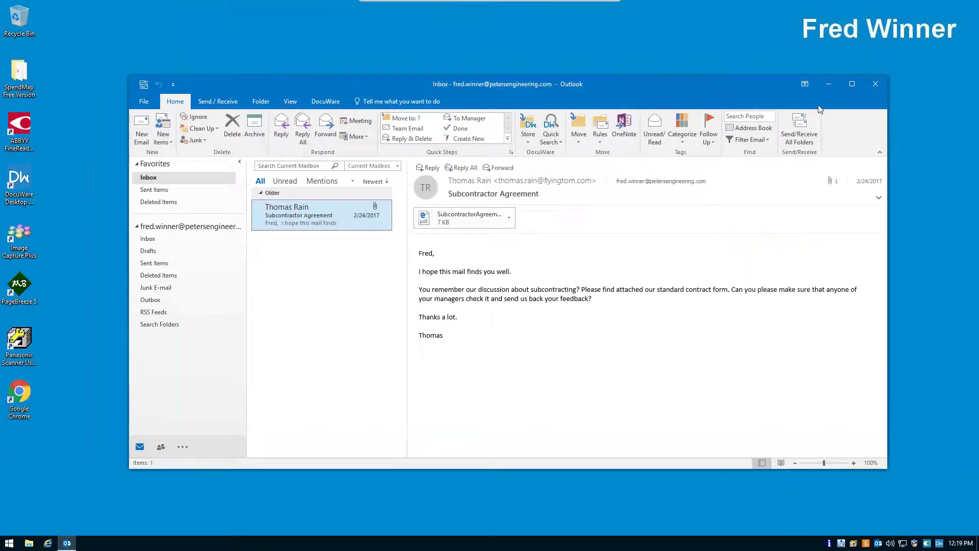
pyautogui.click(9, 542)
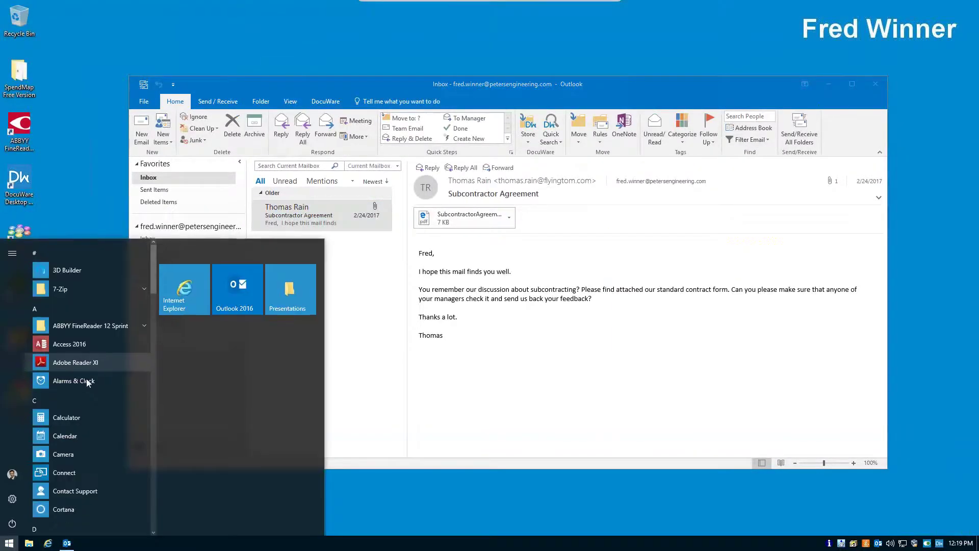
pyautogui.click(12, 474)
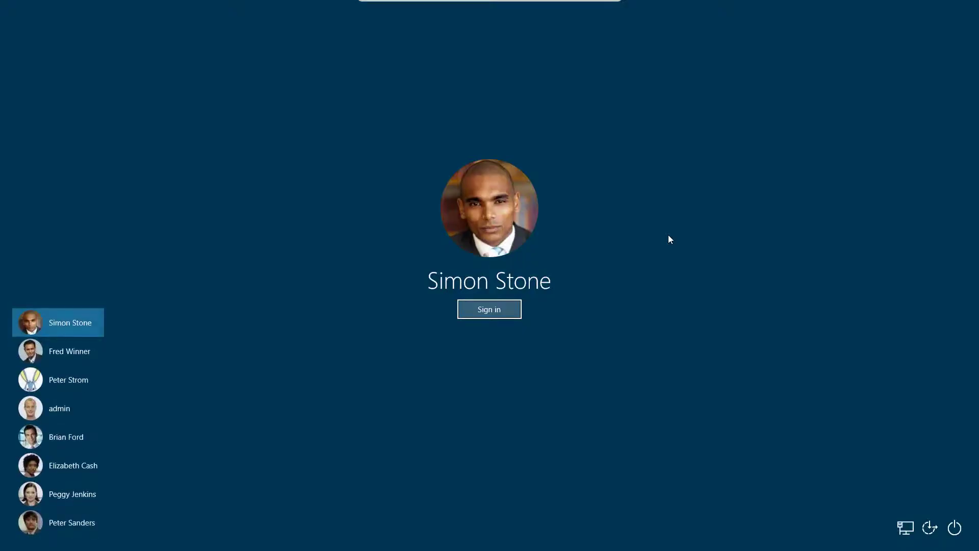
pyautogui.click(506, 313)
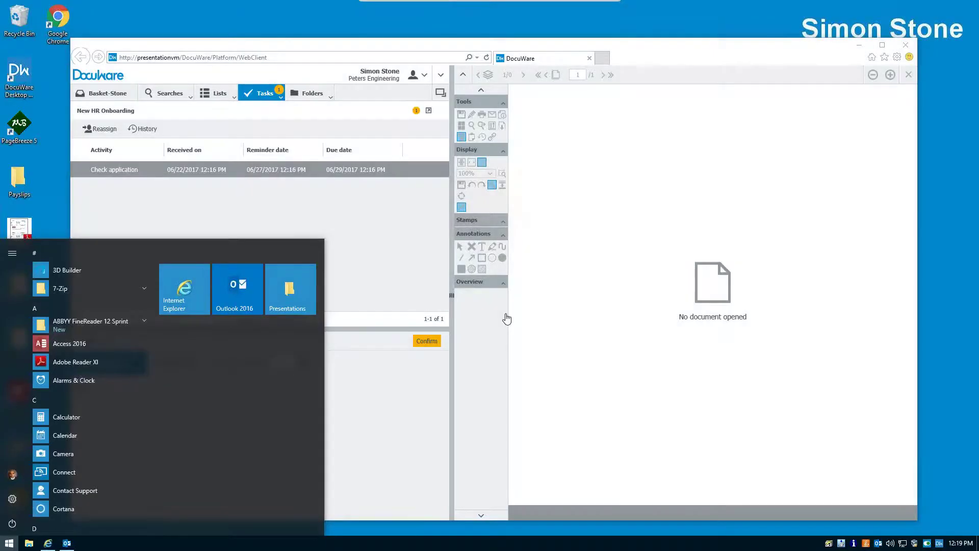
# - Close the approved Application request from Sent requests and show the task categories
pyautogui.click(284, 111)
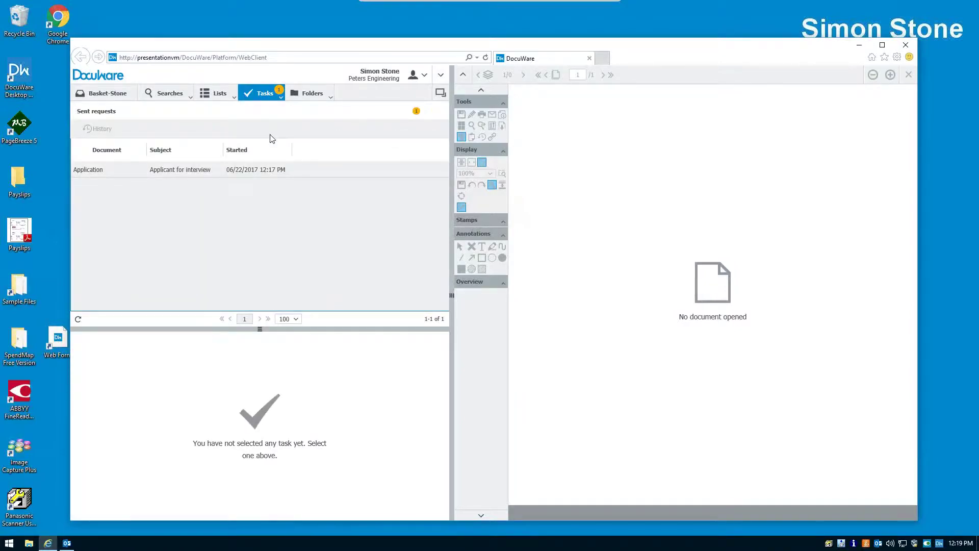
pyautogui.click(222, 174)
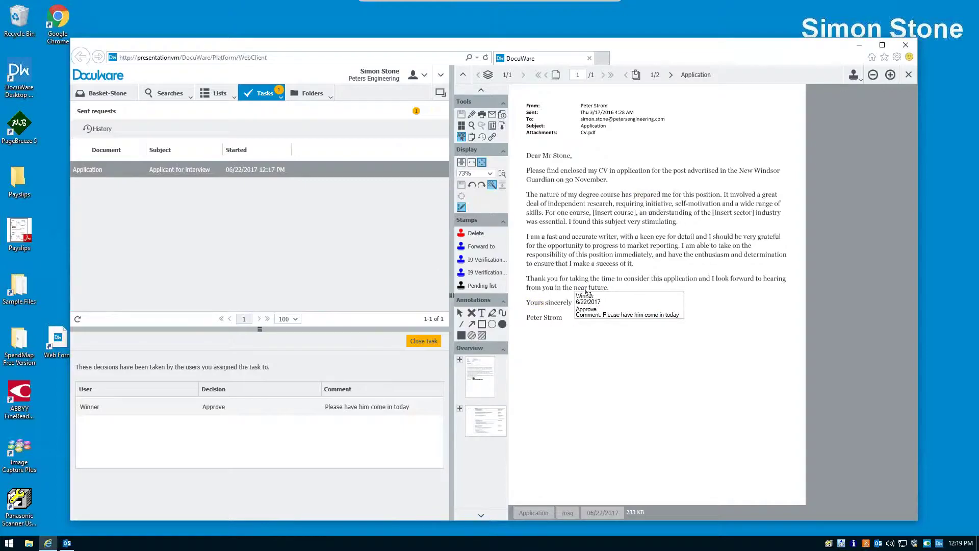
pyautogui.click(430, 345)
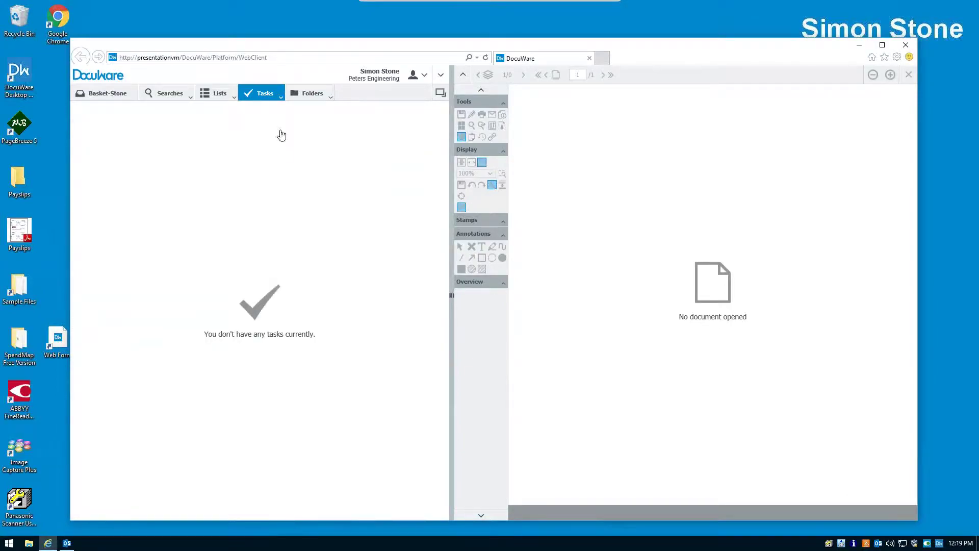
pyautogui.click(281, 97)
# - Open the Check application task, set the interview date to 06/22/2017, and confirm the invitation
pyautogui.click(274, 113)
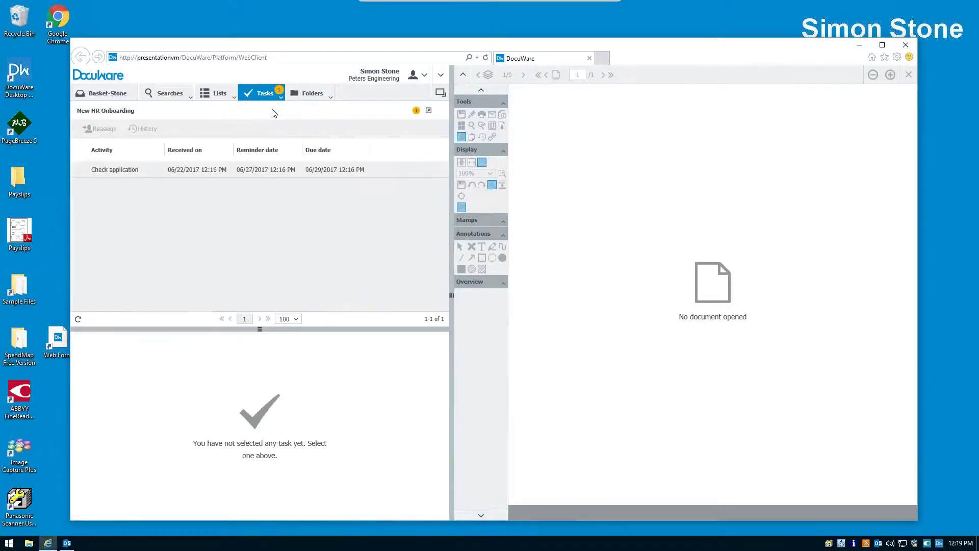
pyautogui.click(245, 170)
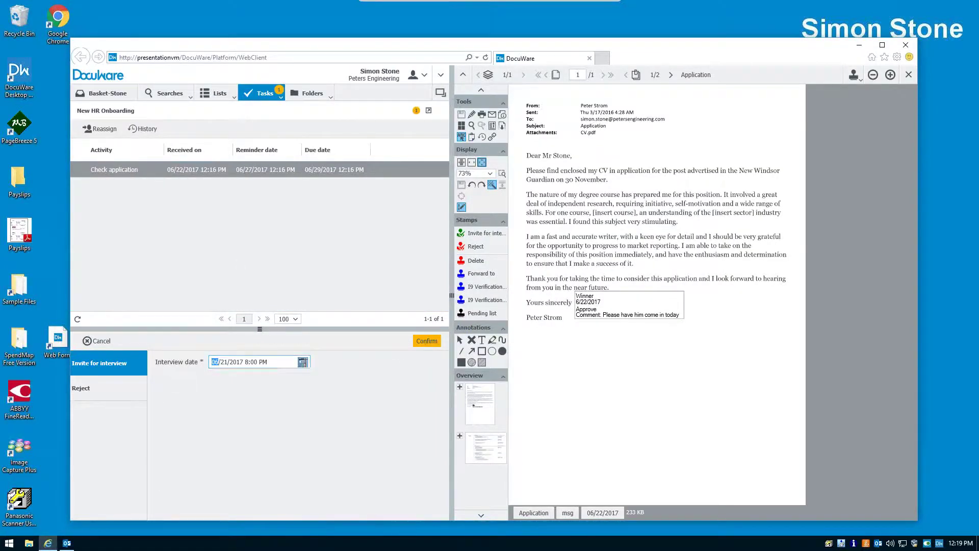
pyautogui.click(303, 362)
pyautogui.click(270, 448)
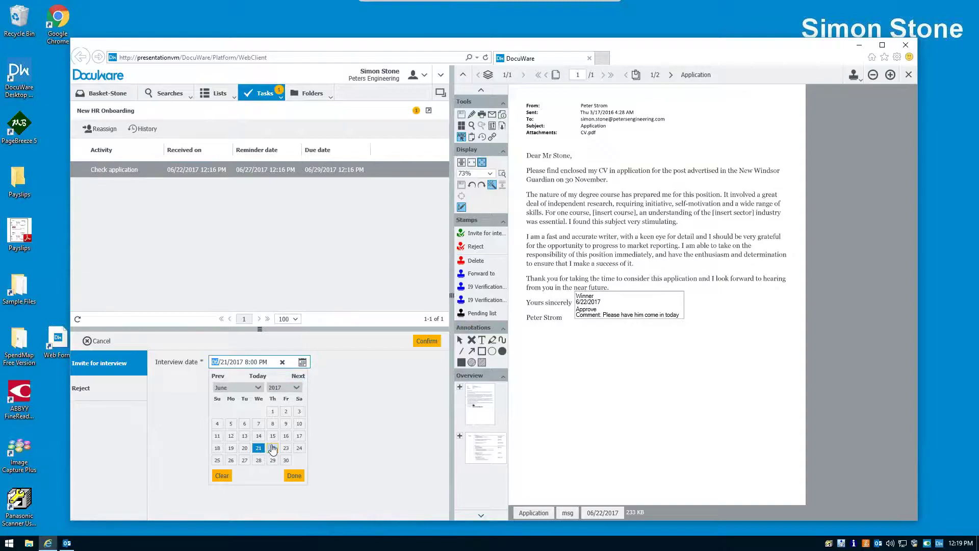
pyautogui.click(425, 342)
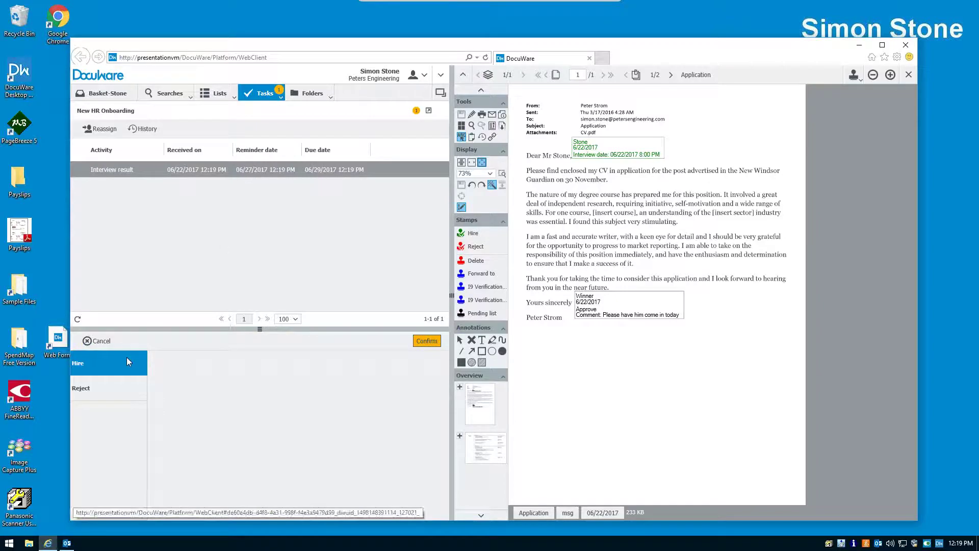
pyautogui.click(9, 543)
# - As the applicant, fetch new mail and read the 'Your Application to Peters Engineering' invitation email
pyautogui.click(14, 479)
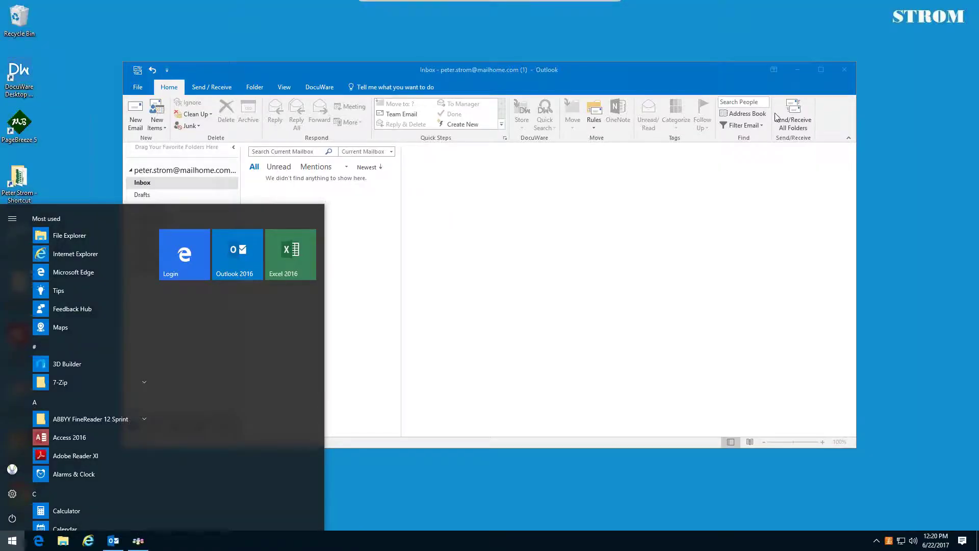
pyautogui.click(778, 117)
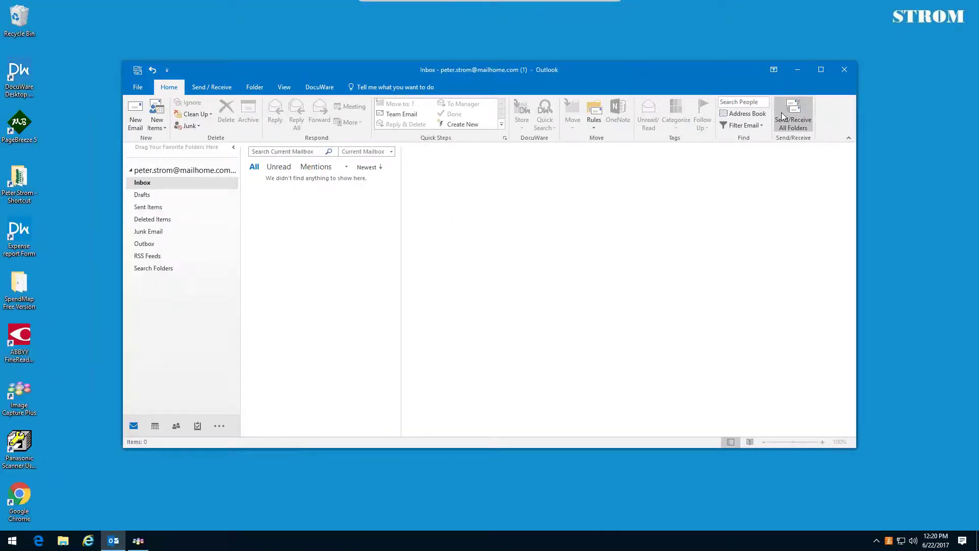
pyautogui.click(781, 116)
pyautogui.click(314, 200)
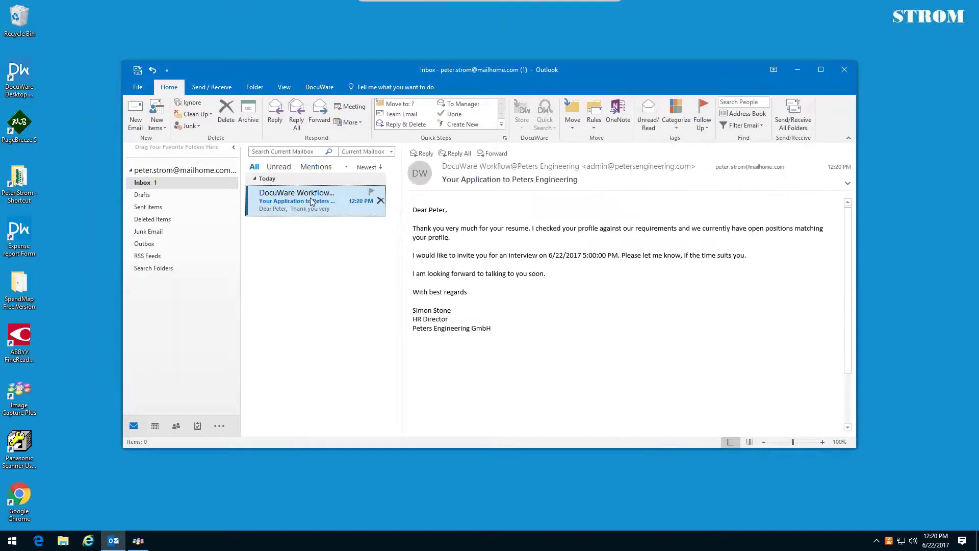
pyautogui.doubleClick(312, 201)
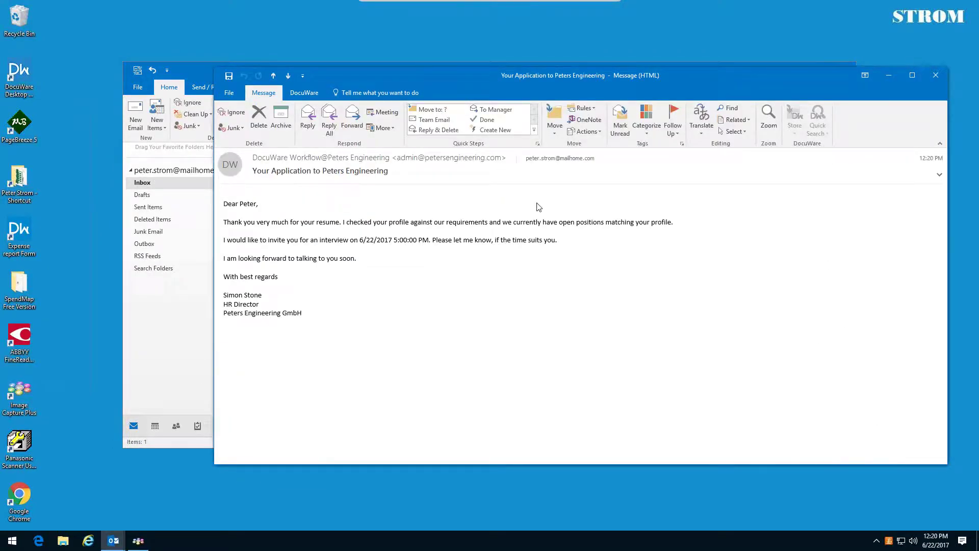
pyautogui.click(938, 75)
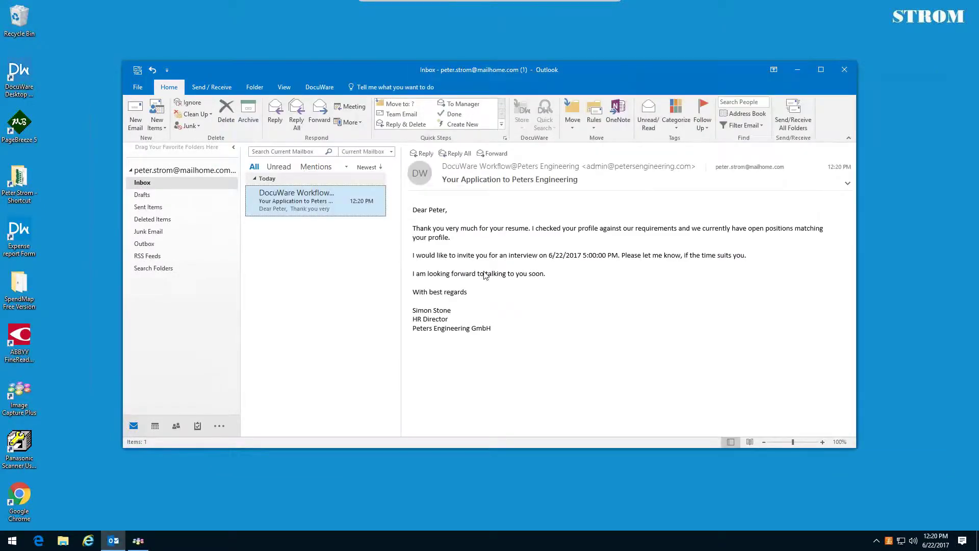
# - Switch Windows back to the HR director's account and sign in
pyautogui.click(12, 540)
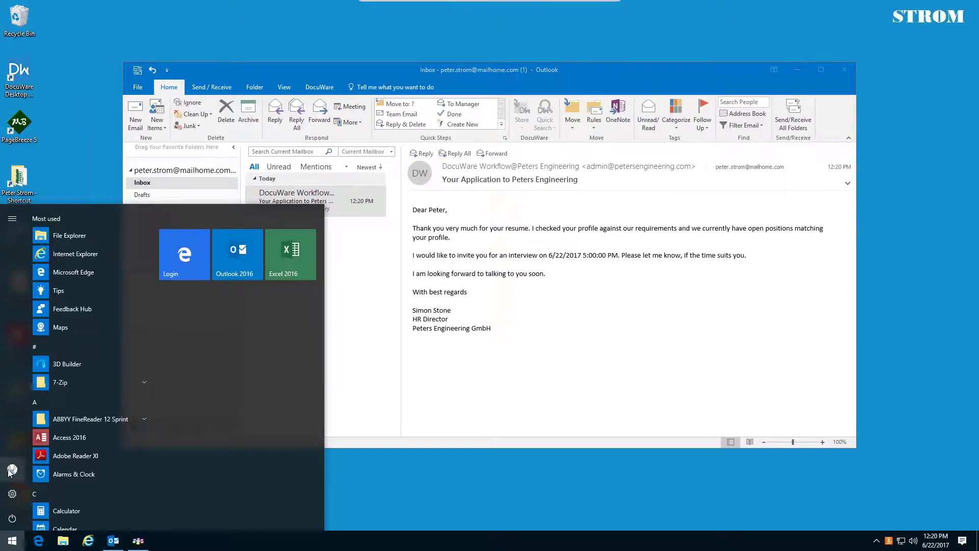
pyautogui.click(11, 469)
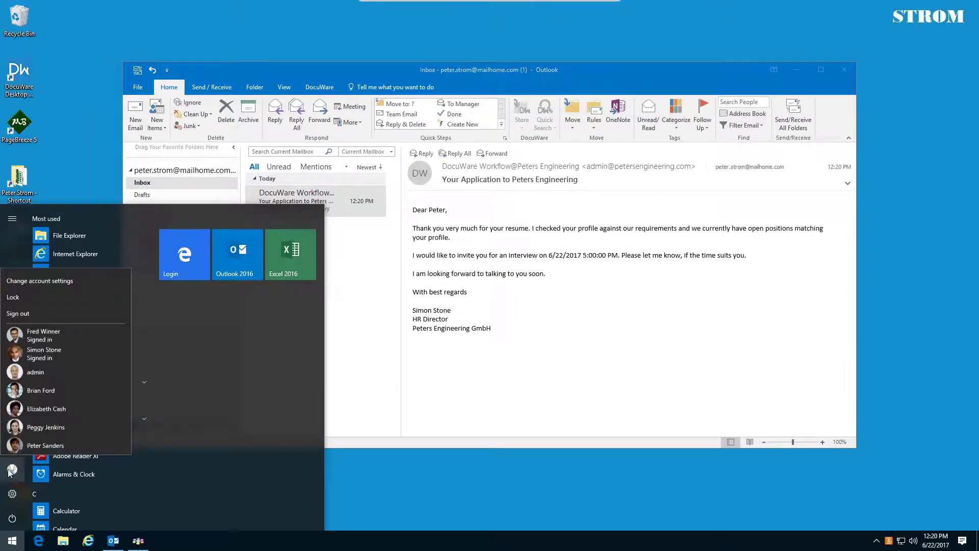
pyautogui.click(33, 365)
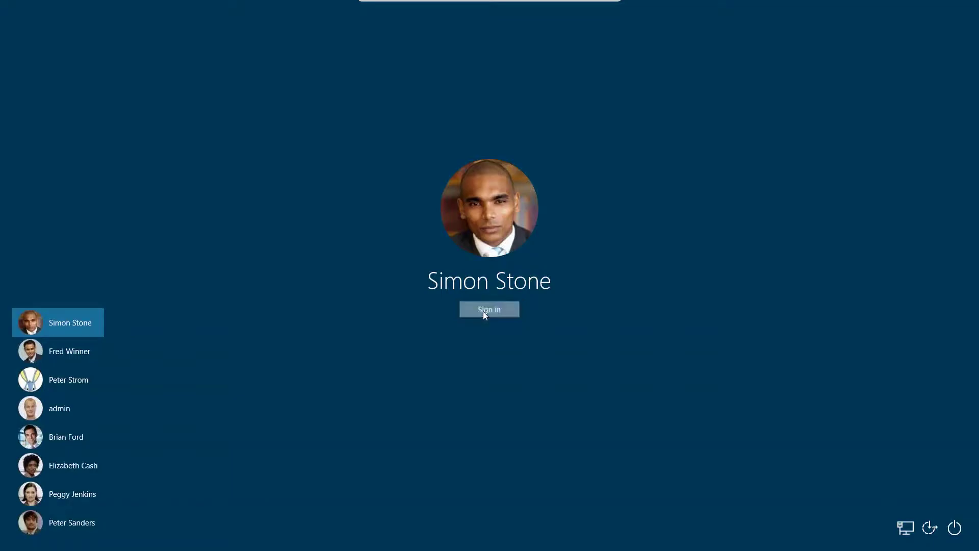
pyautogui.click(485, 311)
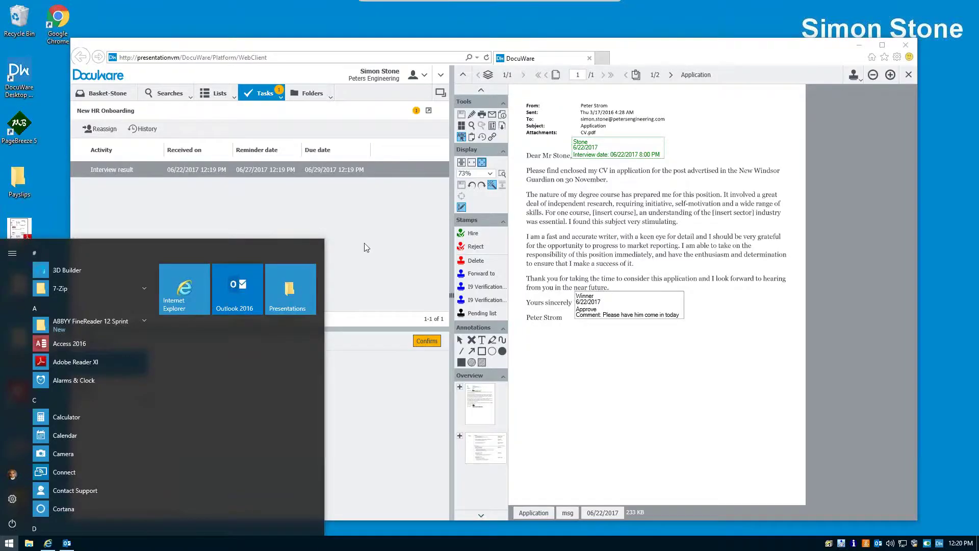
# - Confirm Hire on the Interview result task in DocuWare
pyautogui.click(359, 237)
pyautogui.click(269, 169)
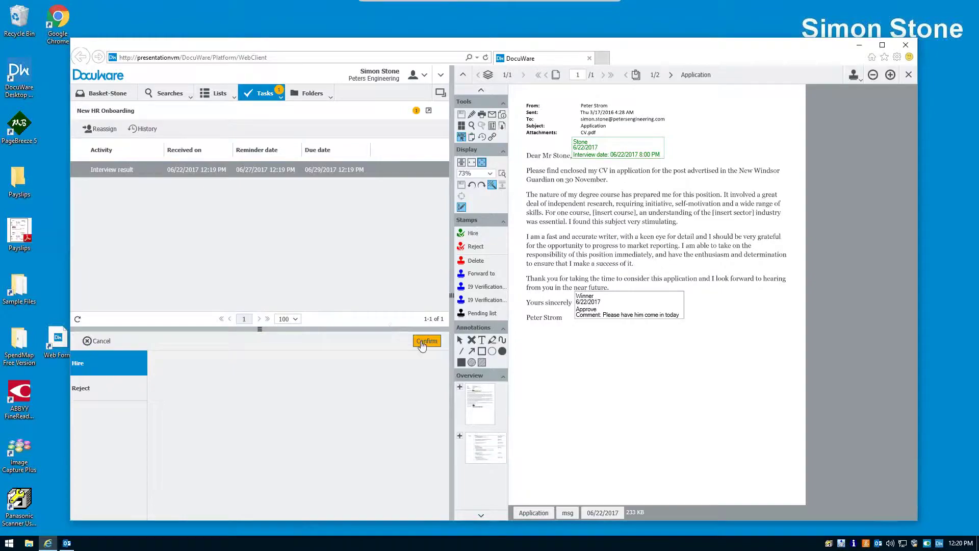
pyautogui.click(426, 341)
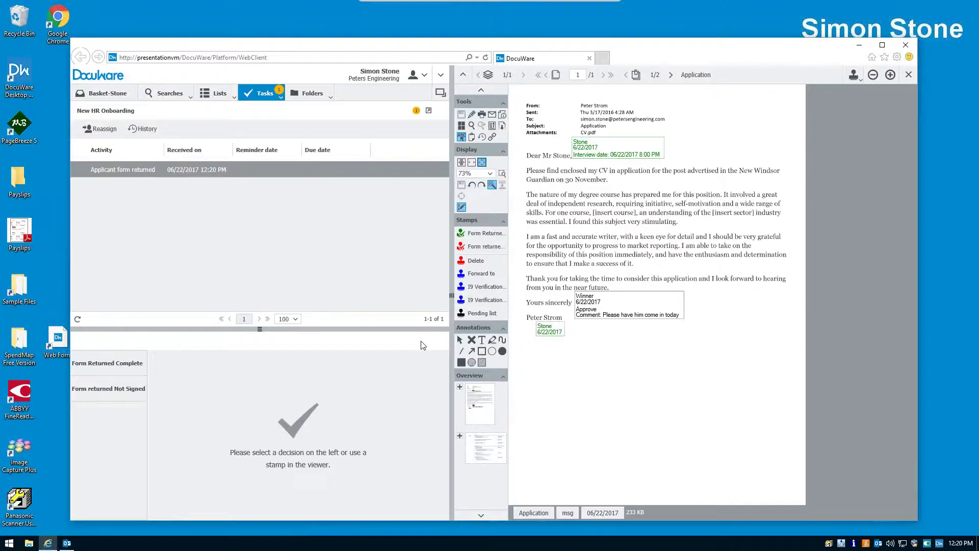
# - Minimize DocuWare, fetch new mail, and open the DocuWare Workflow 'Send Offer letter' email
pyautogui.click(859, 45)
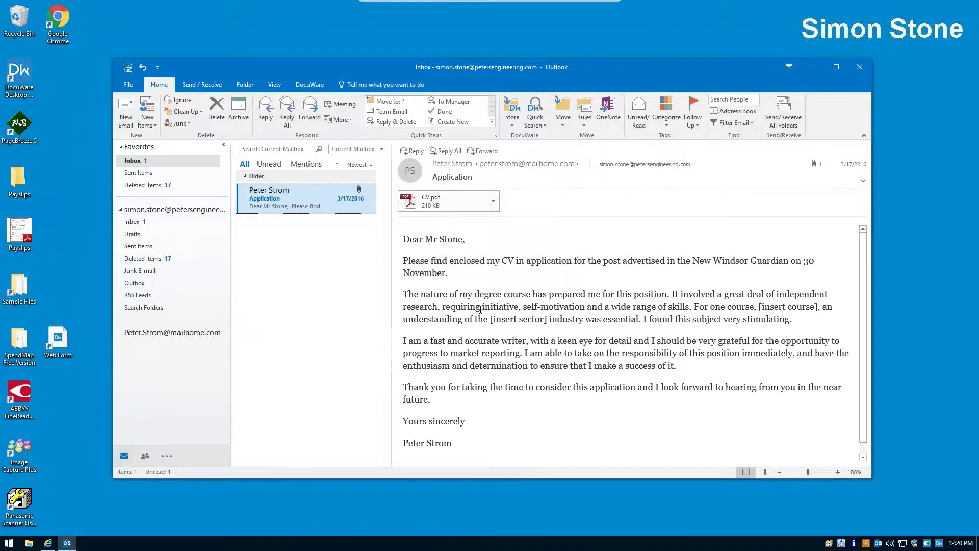
pyautogui.click(774, 114)
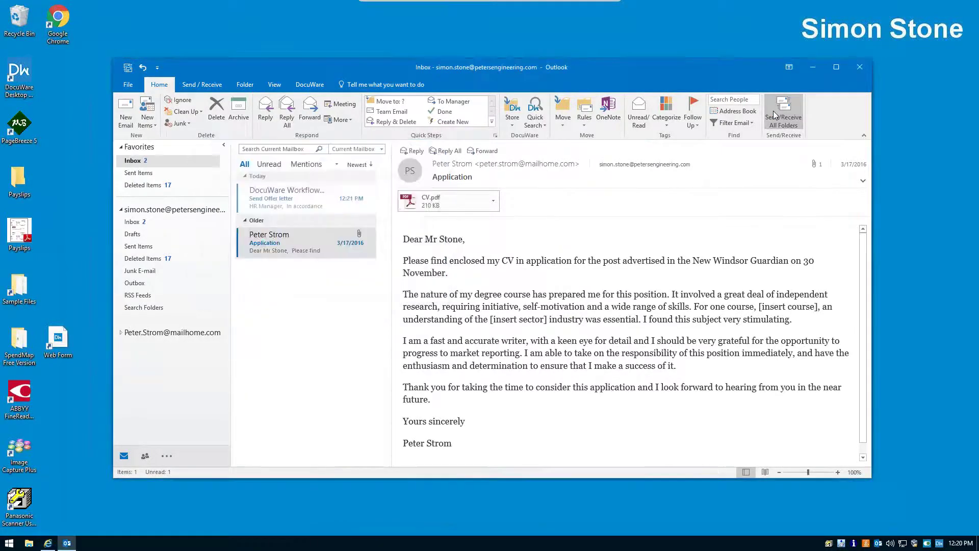
pyautogui.click(291, 194)
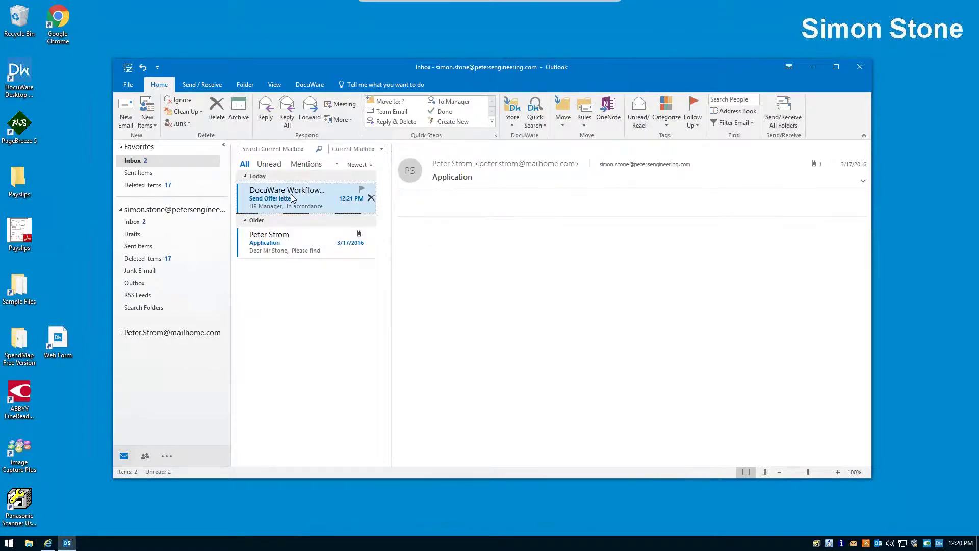
pyautogui.doubleClick(291, 194)
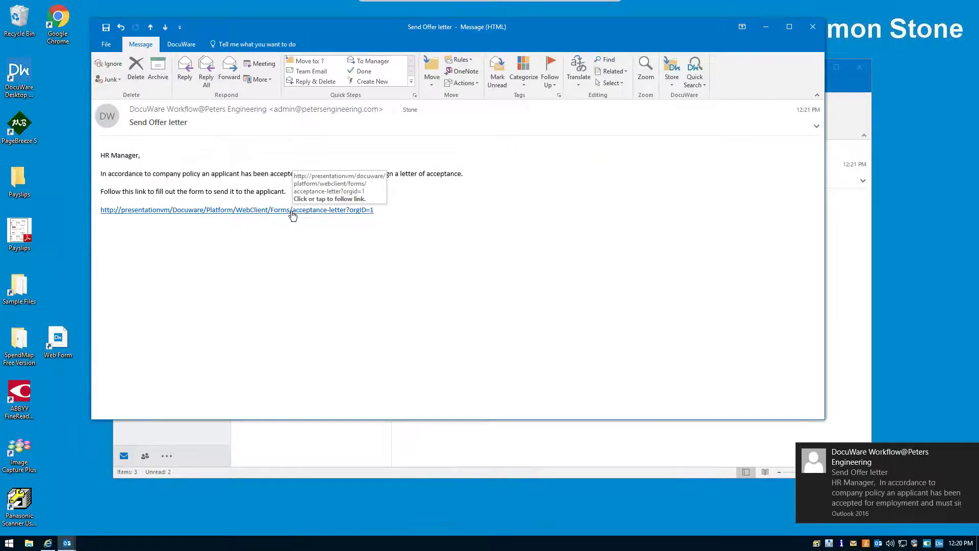
# - Open the acceptance letter form and fill in the applicant's name, e-mail, job title and department
pyautogui.click(292, 211)
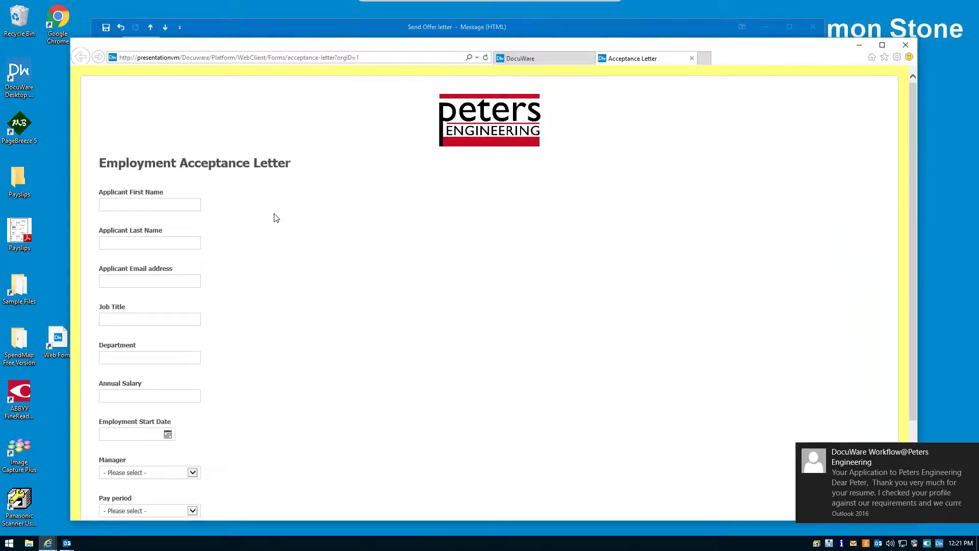
pyautogui.click(195, 205)
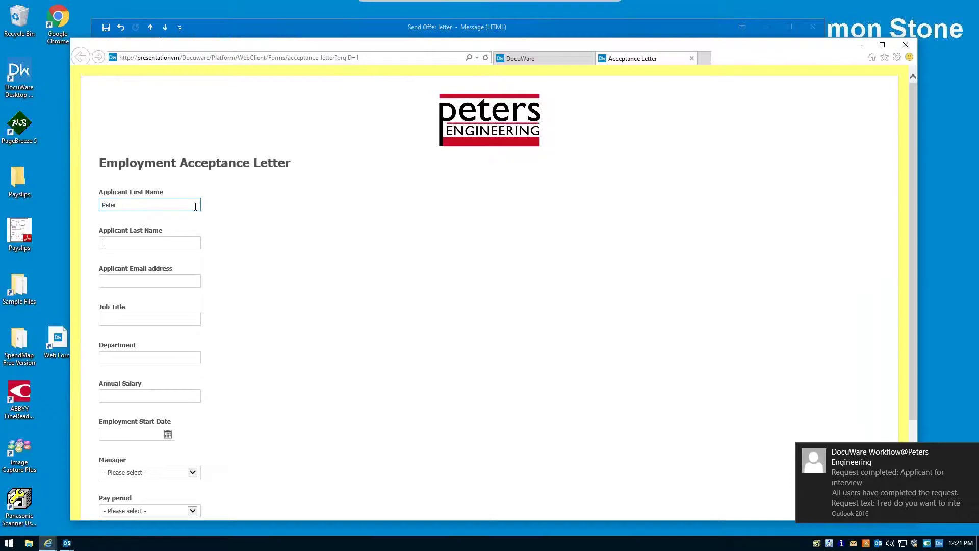
pyautogui.press('Tab')
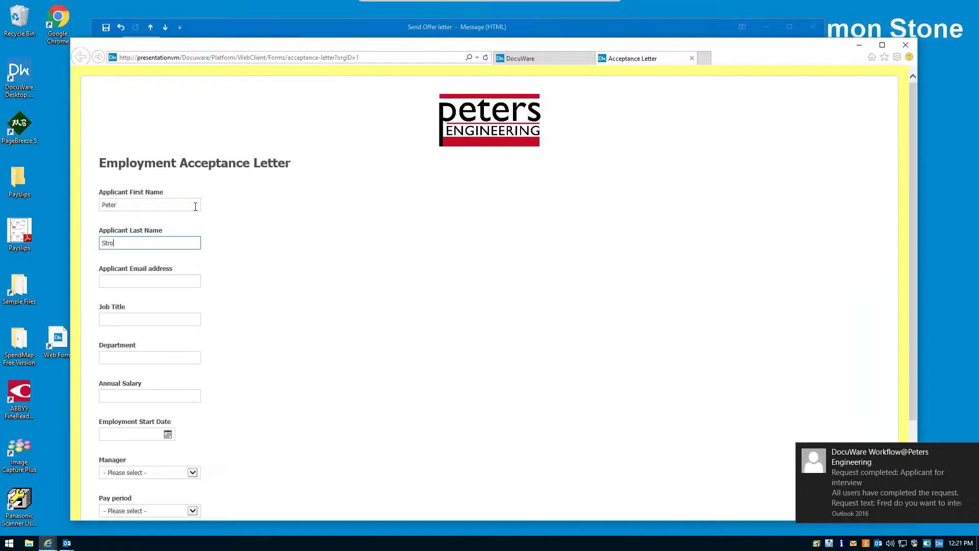
pyautogui.press('Tab')
pyautogui.write('pete')
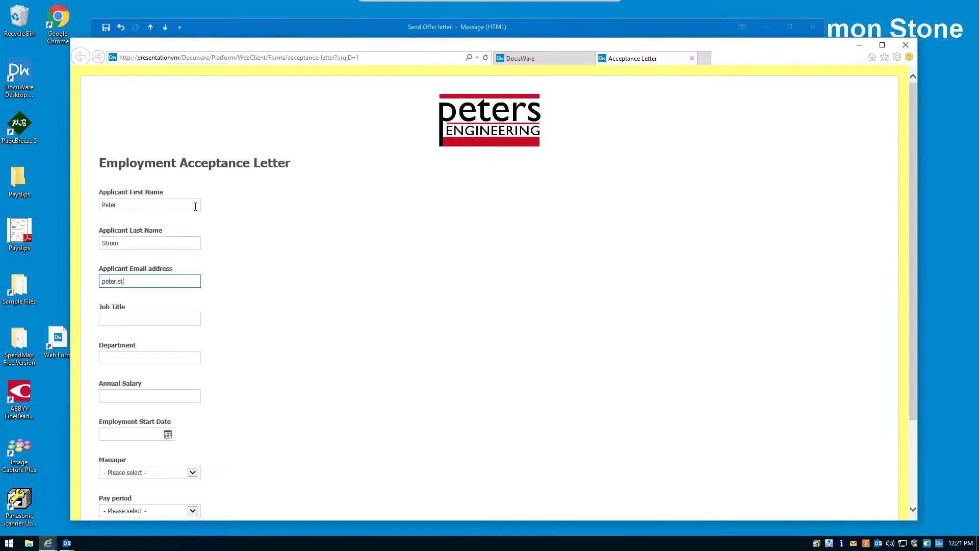
pyautogui.press('Tab')
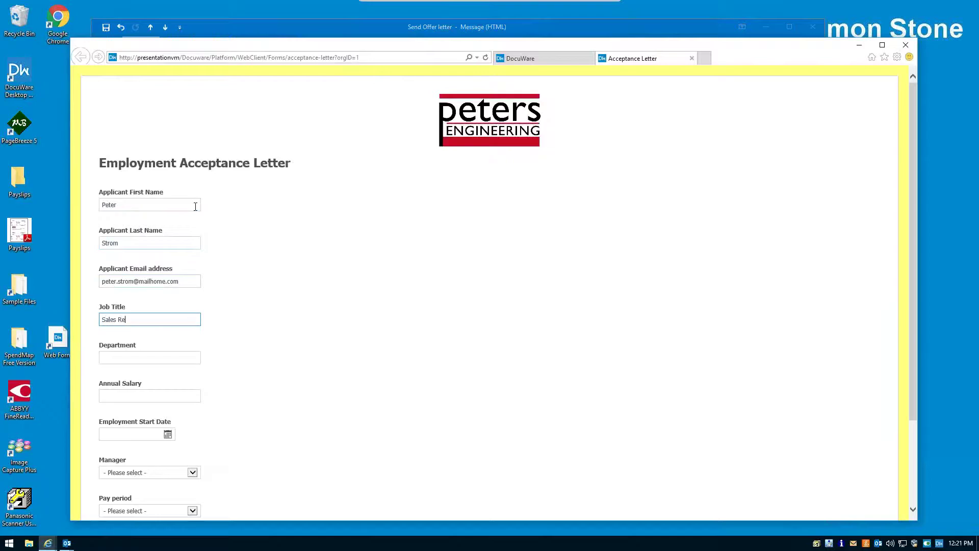
pyautogui.press('Tab')
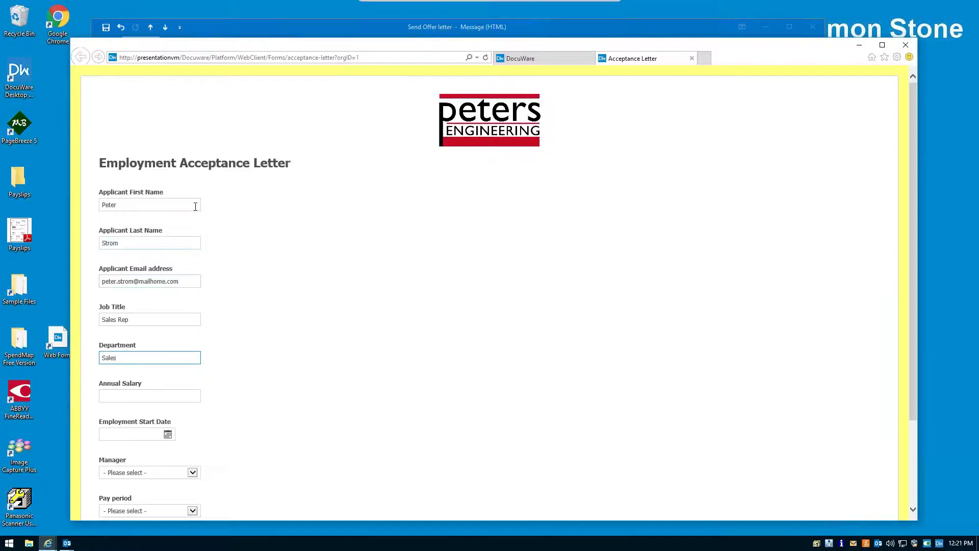
# - Enter salary 75,000, start date 06/26/2017, and select the applicant's manager
pyautogui.scroll(-2, 196, 206)
pyautogui.click(149, 327)
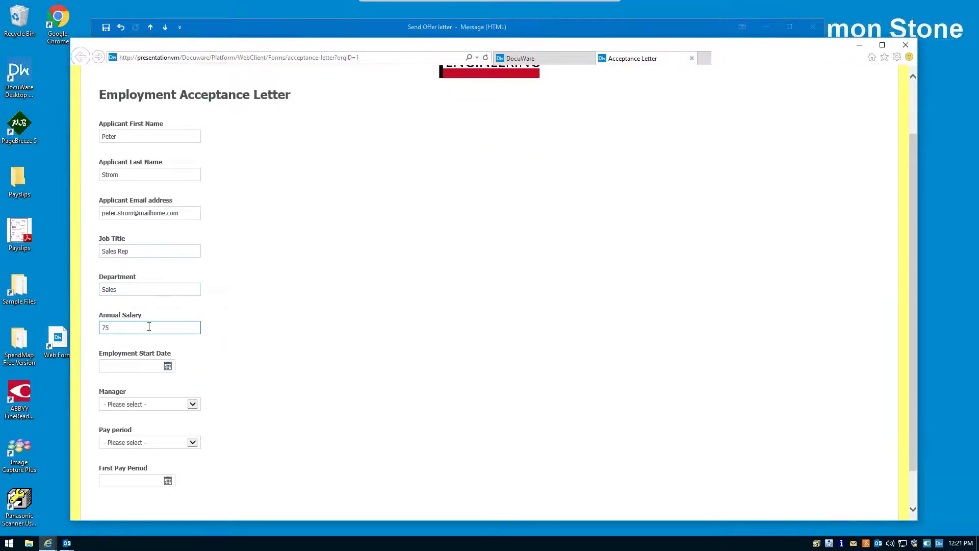
pyautogui.write('75,000')
pyautogui.click(168, 366)
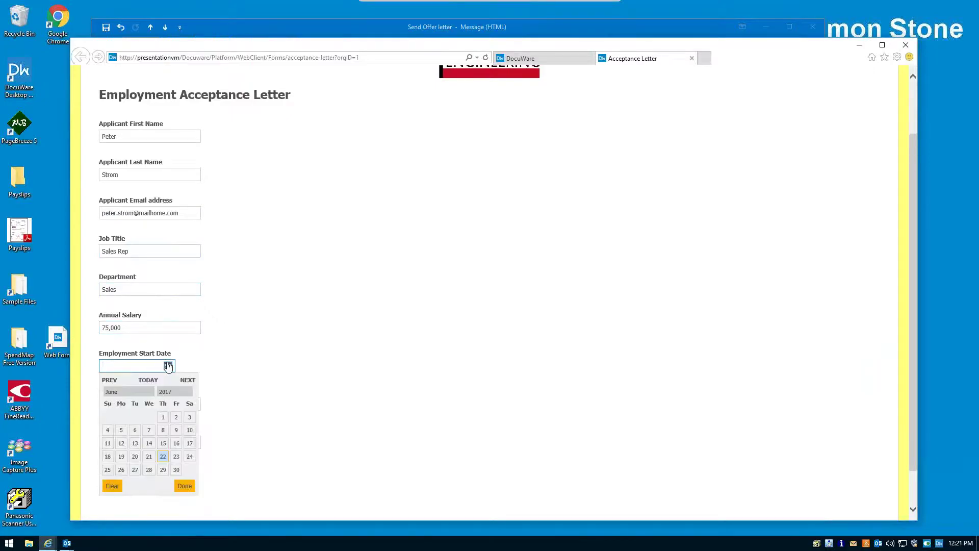
pyautogui.click(122, 469)
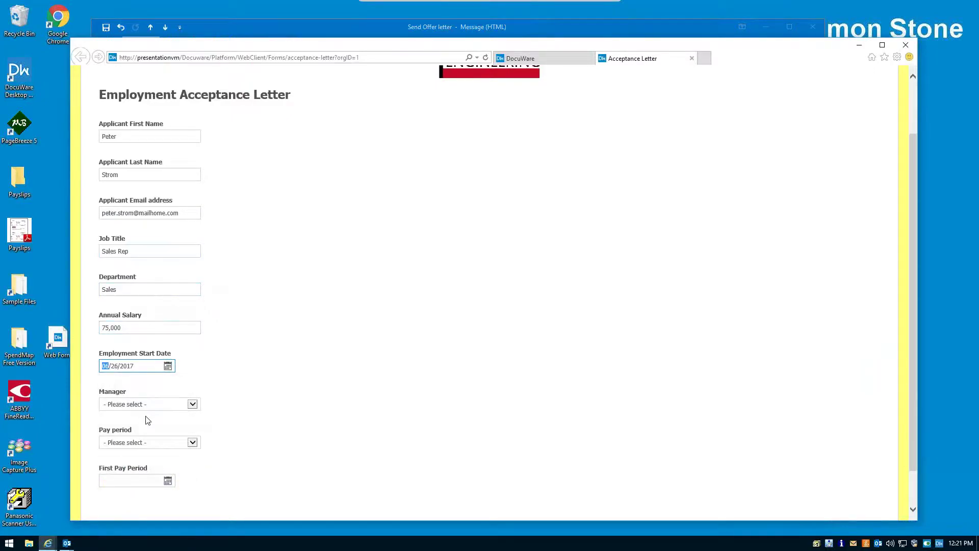
pyautogui.click(189, 405)
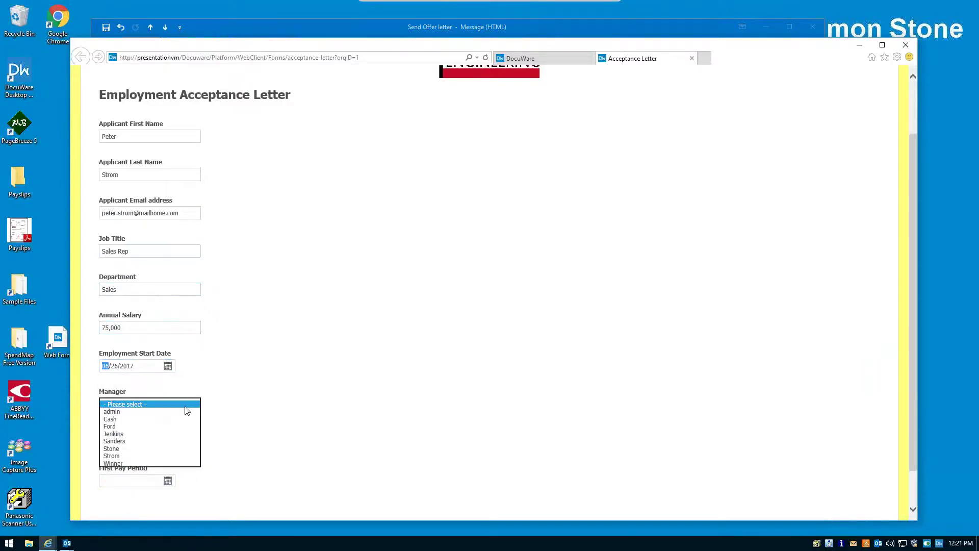
pyautogui.click(127, 464)
# - Set a Bi-Monthly pay period with first pay period 06/30/2017, then submit the form
pyautogui.click(193, 442)
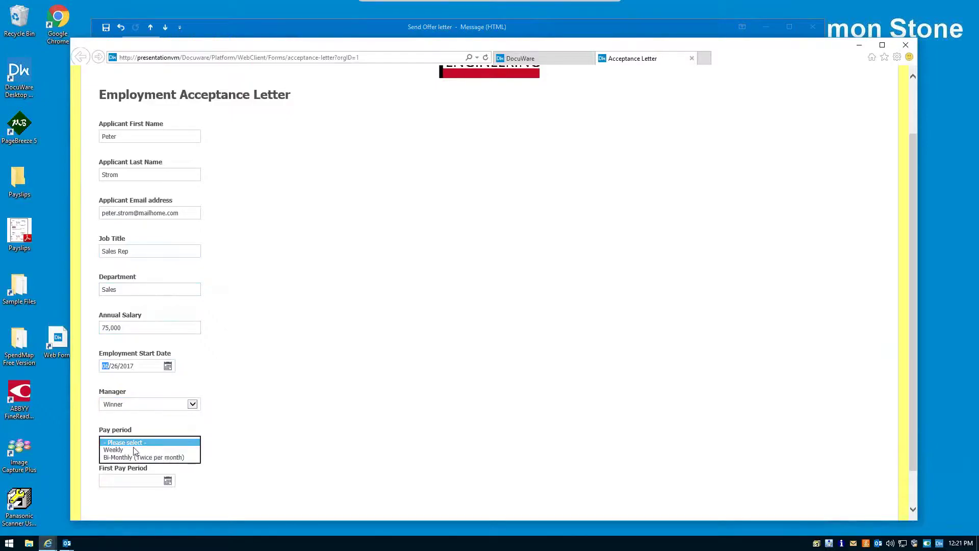
pyautogui.click(131, 459)
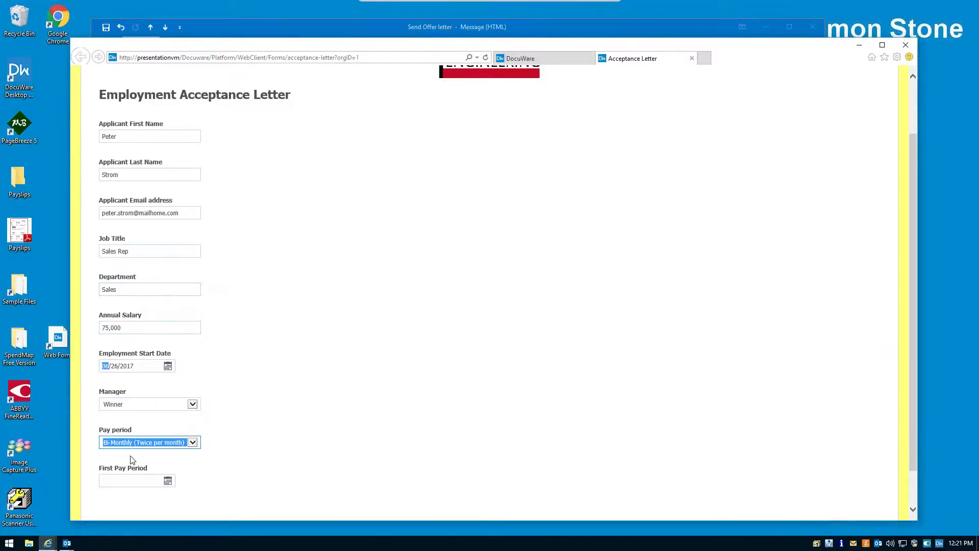
pyautogui.click(168, 481)
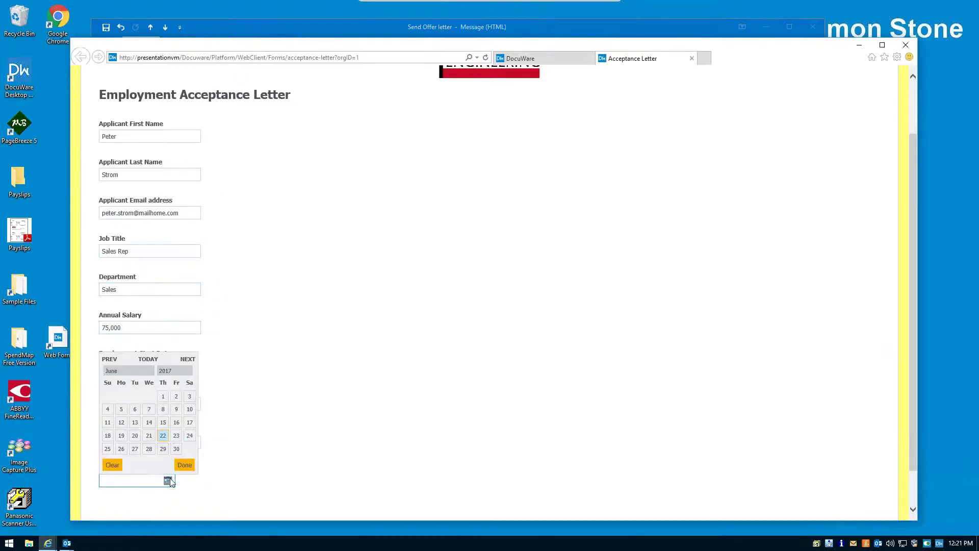
pyautogui.click(176, 448)
pyautogui.click(184, 465)
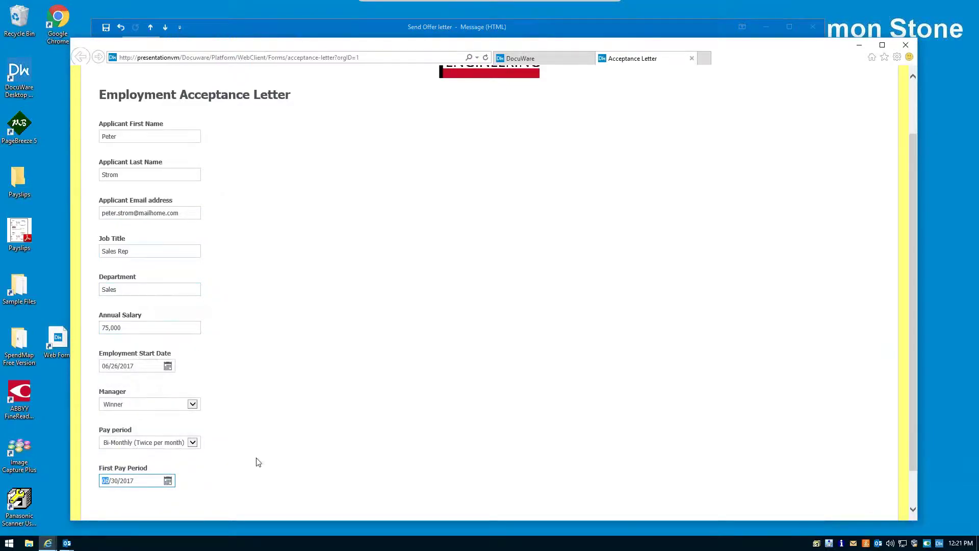
pyautogui.scroll(-2, 369, 439)
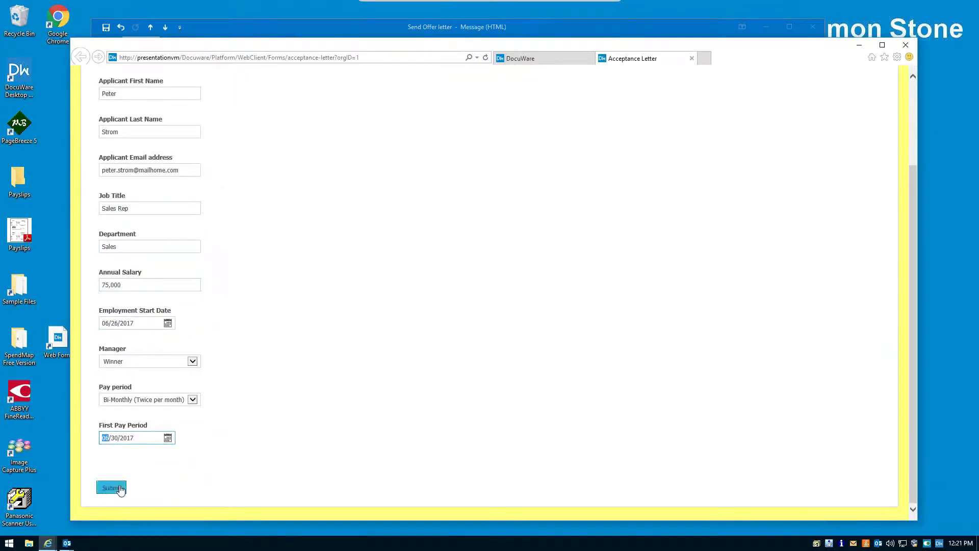
pyautogui.click(116, 488)
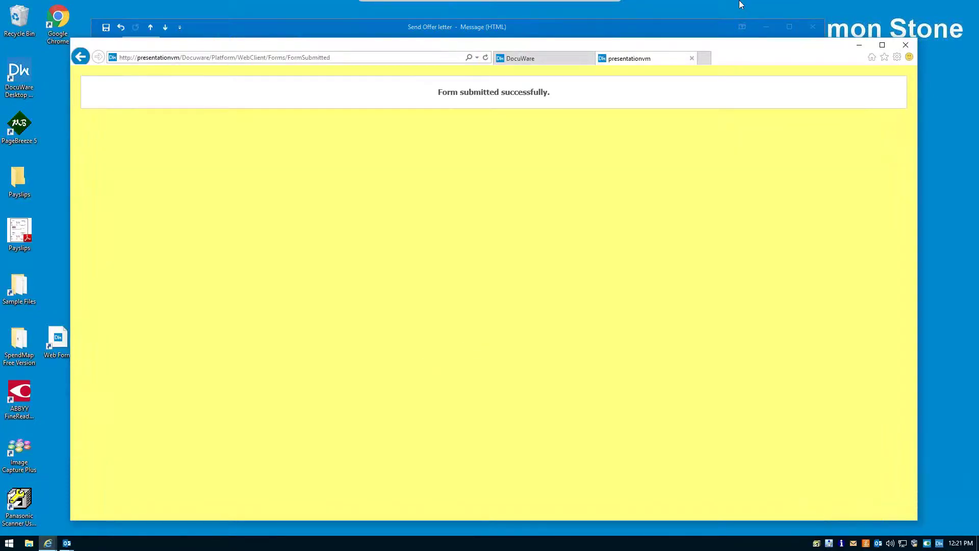
# - Close the form-submitted page and sign in to the applicant's Windows account
pyautogui.click(692, 58)
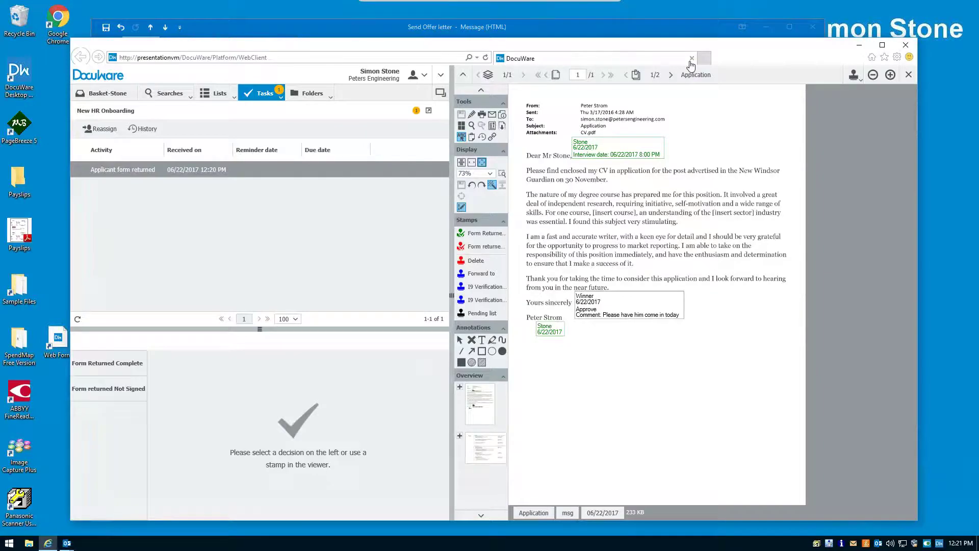
pyautogui.click(10, 543)
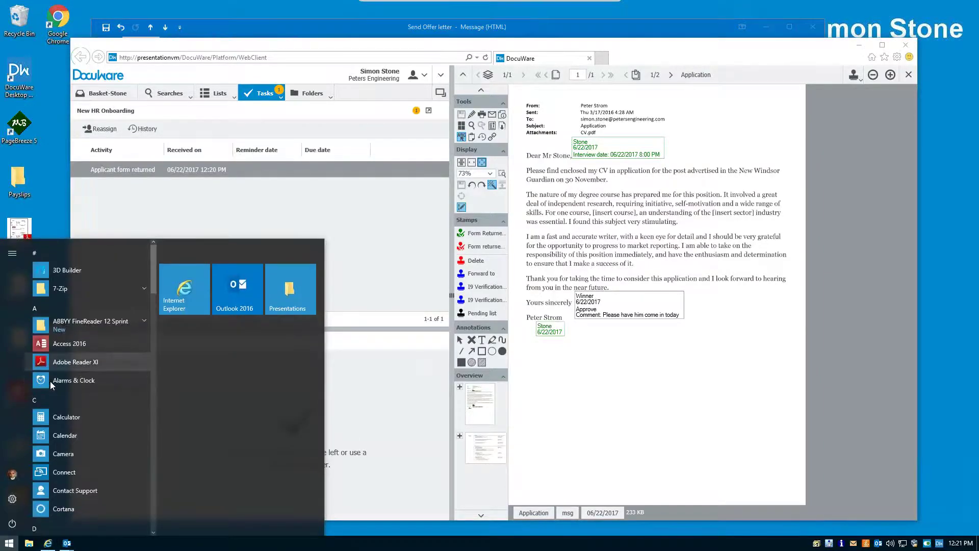
pyautogui.click(16, 469)
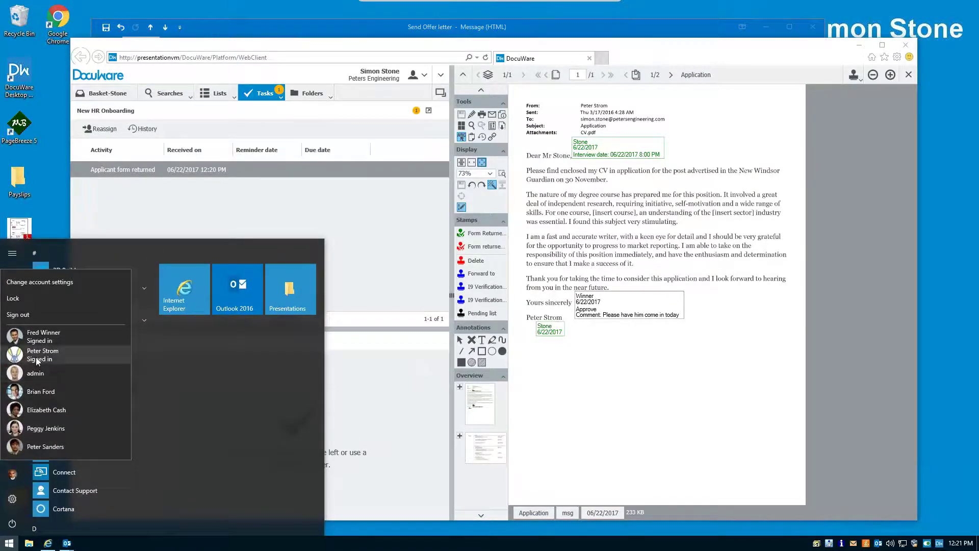
pyautogui.click(35, 354)
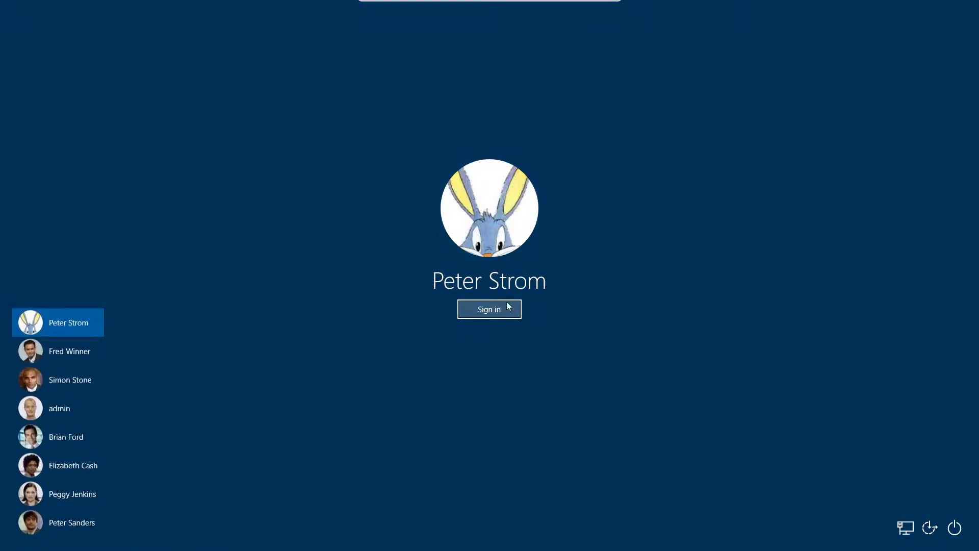
pyautogui.click(505, 307)
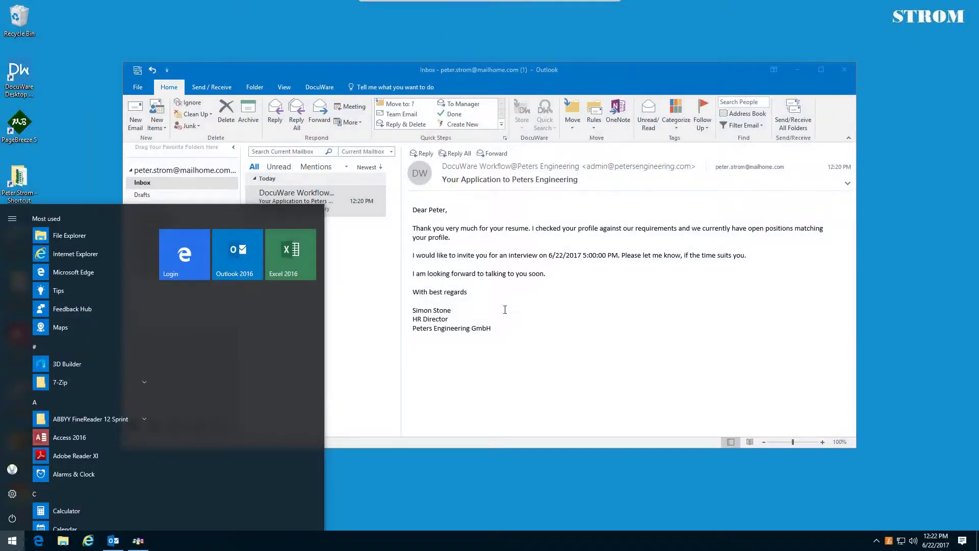
# - Fetch new mail and open the Acceptance Letter email's acceptance-letter.pdf attachment
pyautogui.click(789, 120)
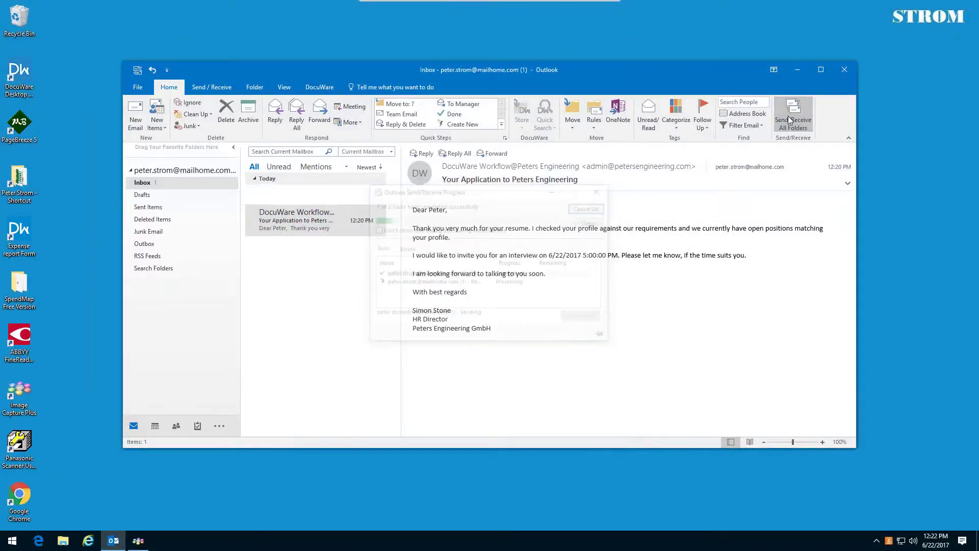
pyautogui.doubleClick(331, 204)
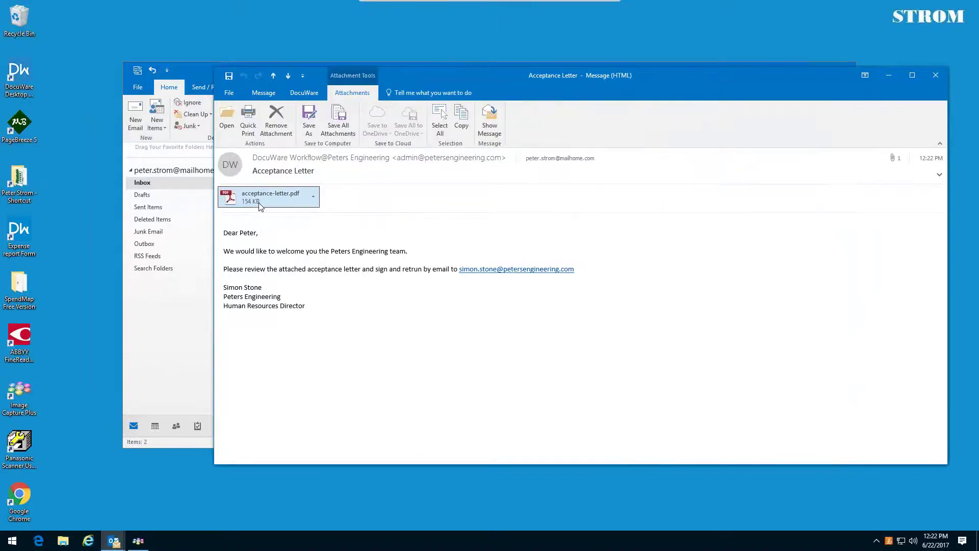
pyautogui.hotkey('alt', 'Tab')
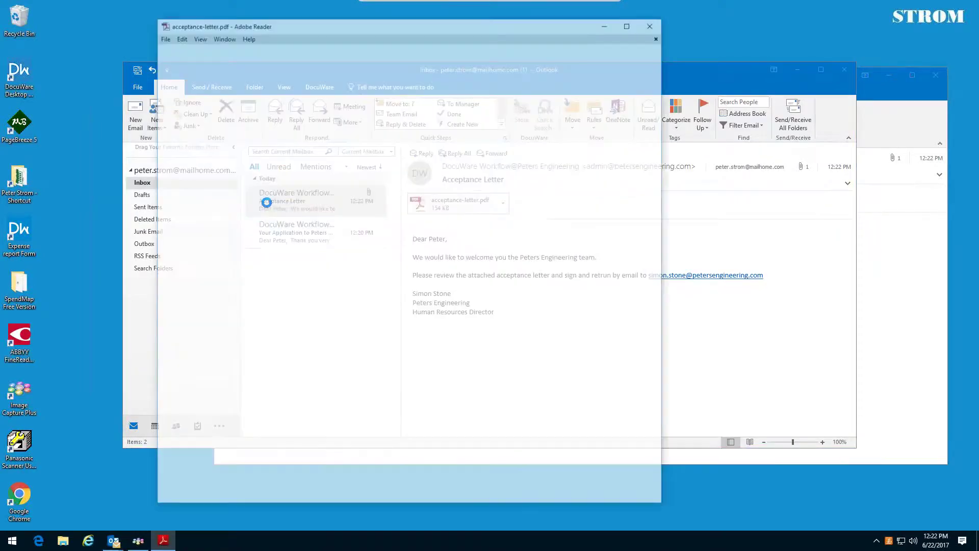
# - Review the acceptance letter prefilled with Sales Rep and 75,000, then close Adobe Reader
pyautogui.moveTo(556, 25); pyautogui.dragTo(677, 24)
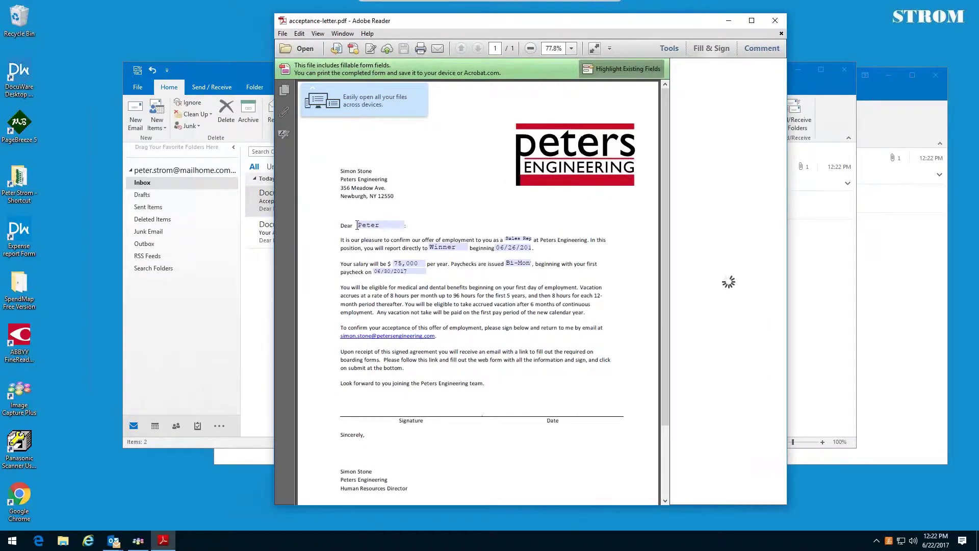
pyautogui.scroll(-1, 556, 212)
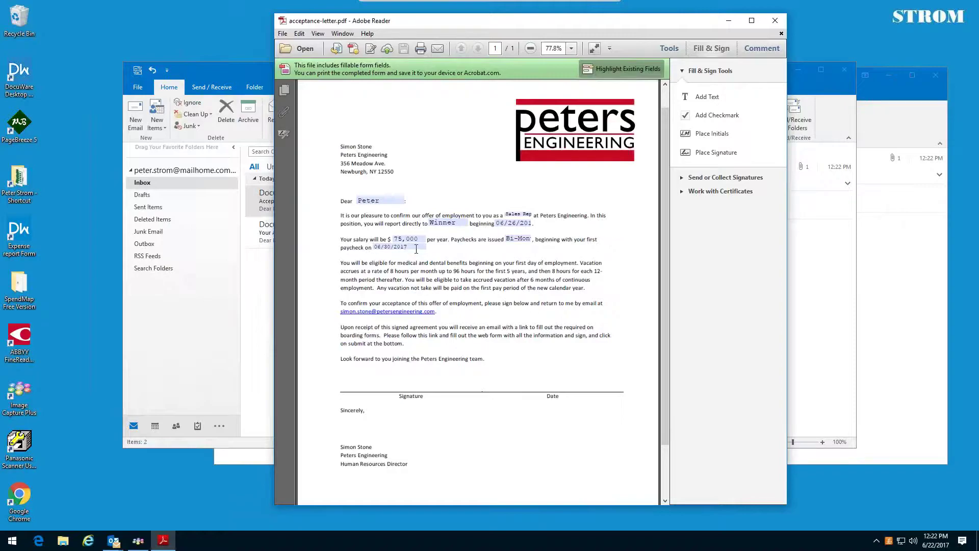
pyautogui.click(776, 21)
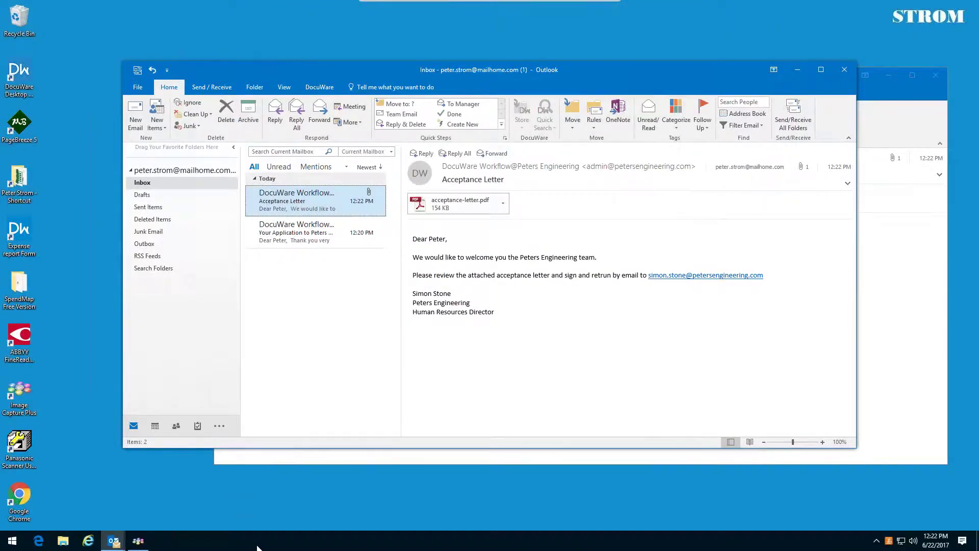
# - Scan the letter in Color to Email from Image Capture Plus Express's Scan & Save settings
pyautogui.click(138, 541)
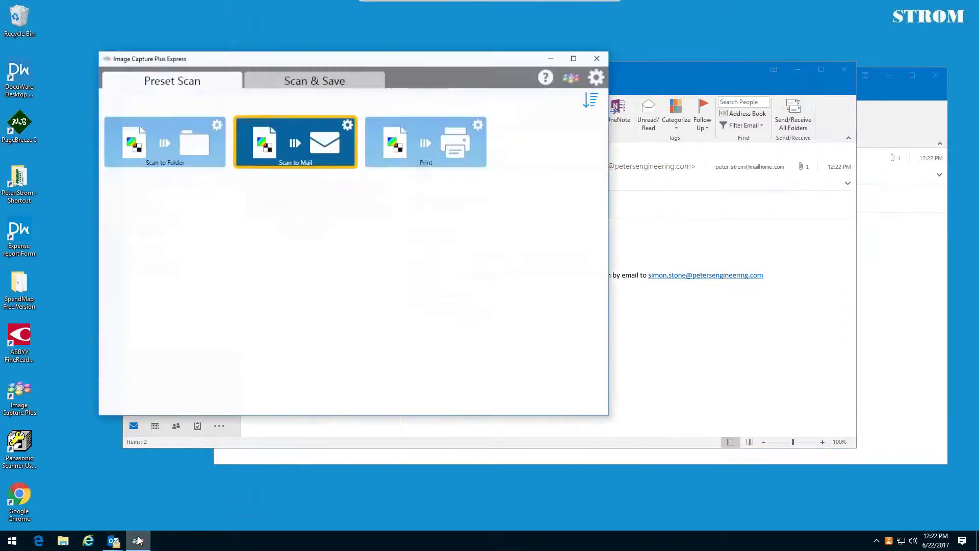
pyautogui.click(310, 76)
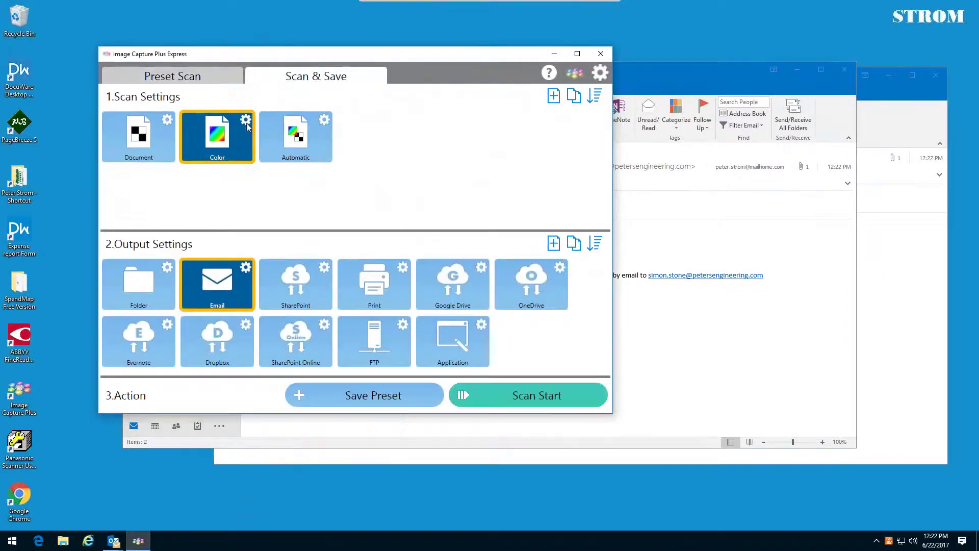
pyautogui.click(534, 396)
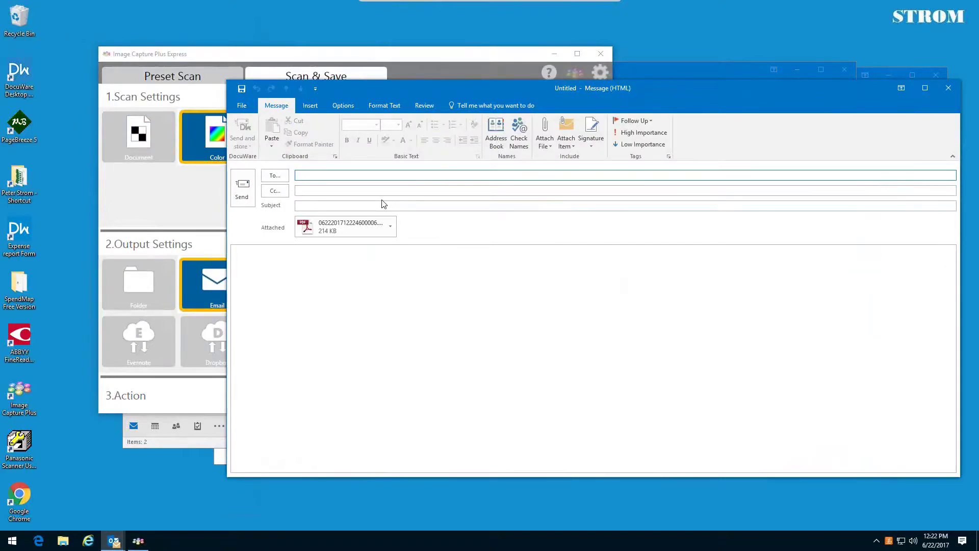
# - Address the scan to the HR director, add subject 'MY signed leter', and send it
pyautogui.write('sim')
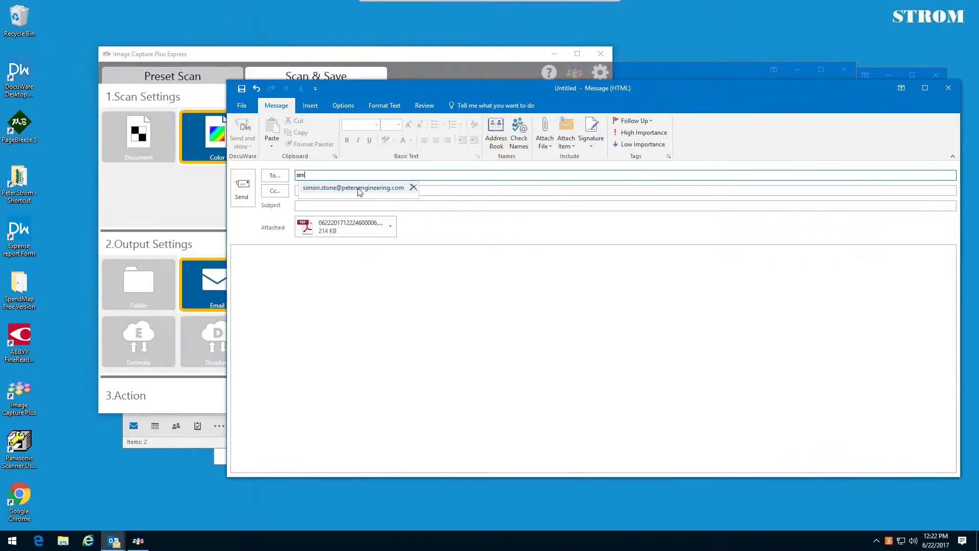
pyautogui.click(357, 188)
pyautogui.click(345, 206)
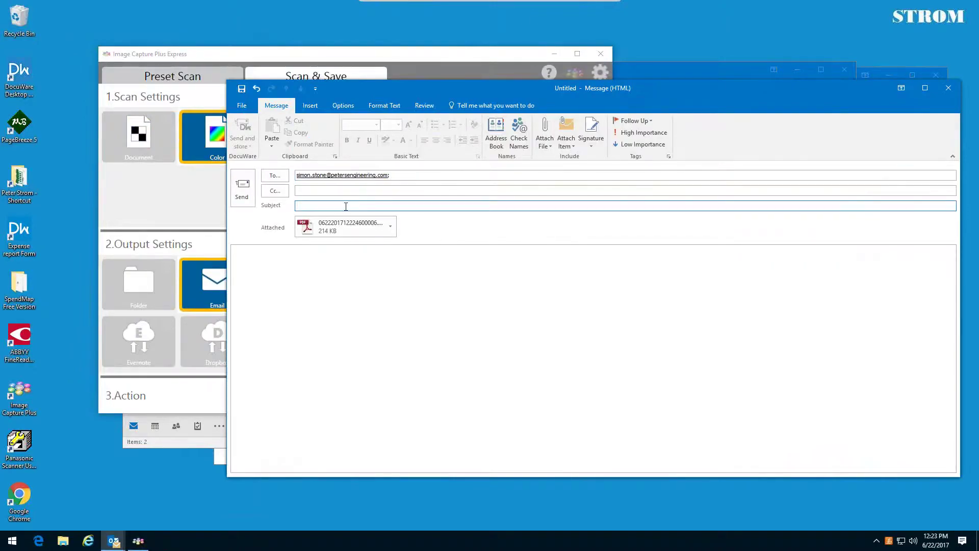
pyautogui.write('MY signed leter')
pyautogui.click(243, 187)
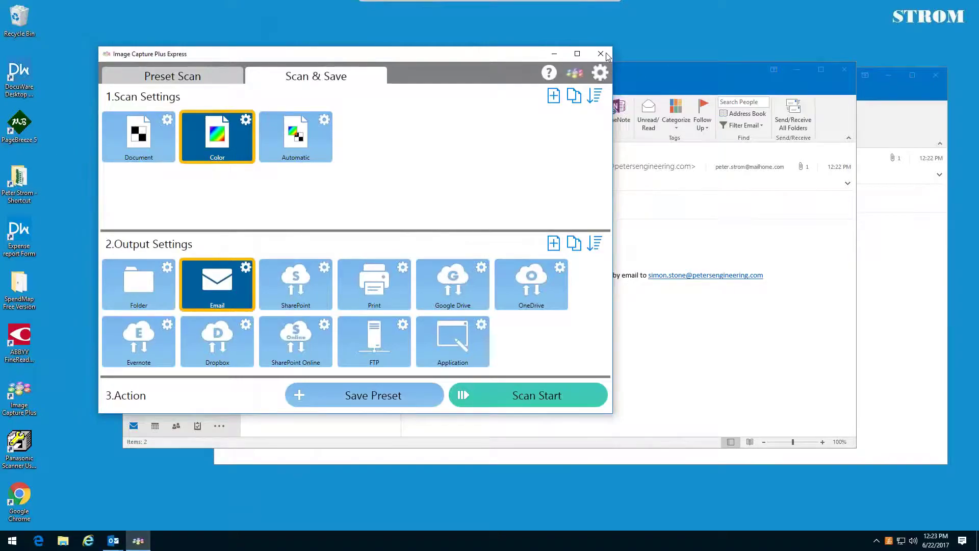
# - Minimize the scanner app and switch to the HR manager's Windows account
pyautogui.click(556, 53)
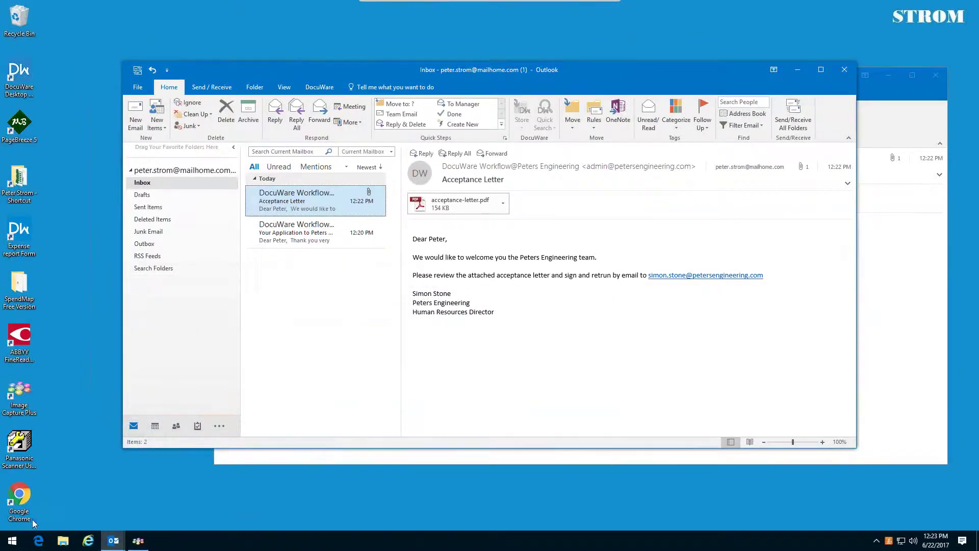
pyautogui.click(12, 542)
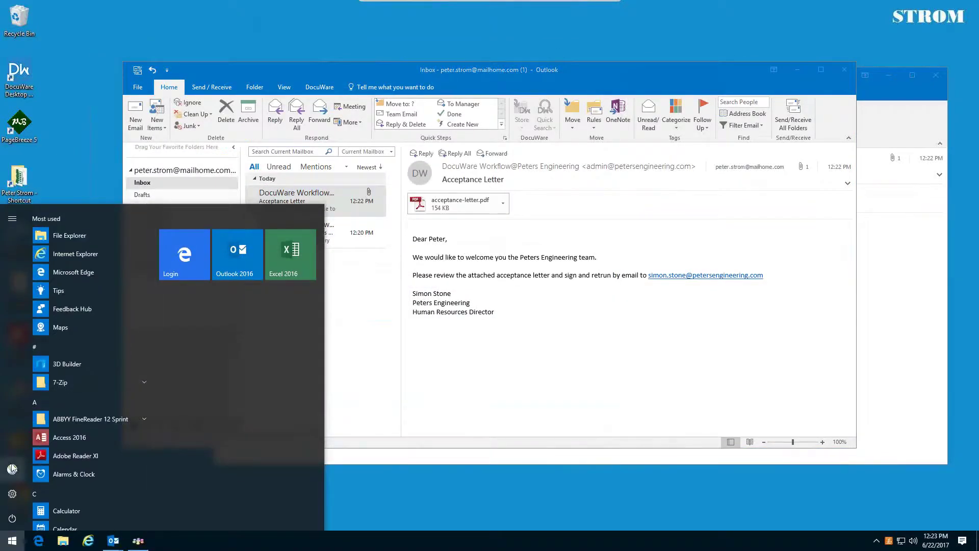
pyautogui.click(14, 464)
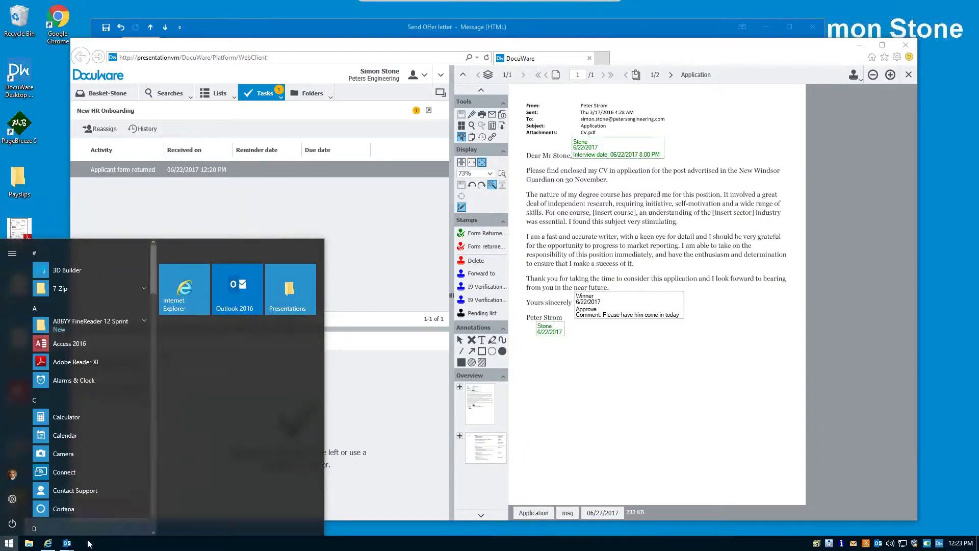
# - Close the Send Offer letter message and bring the Outlook inbox forward
pyautogui.moveTo(68, 544)
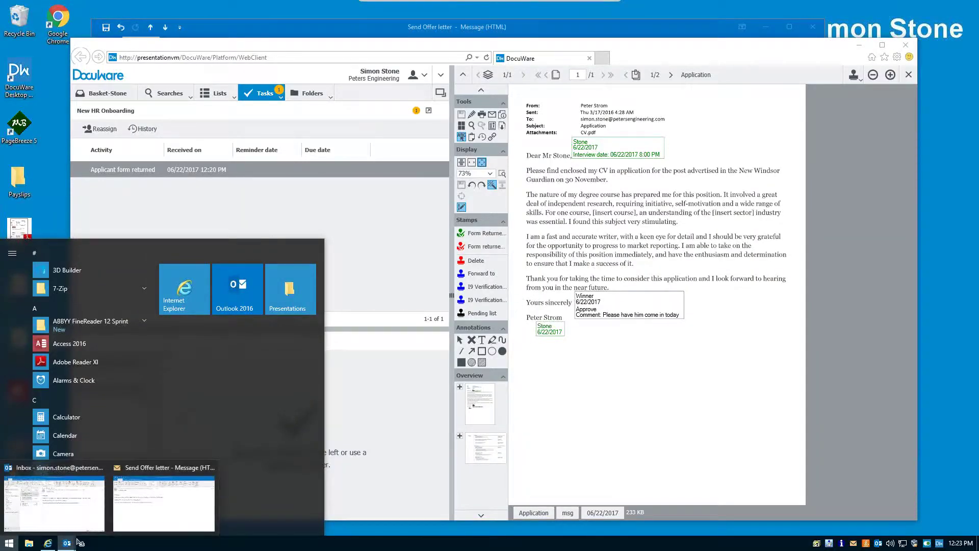
pyautogui.click(173, 468)
pyautogui.click(814, 29)
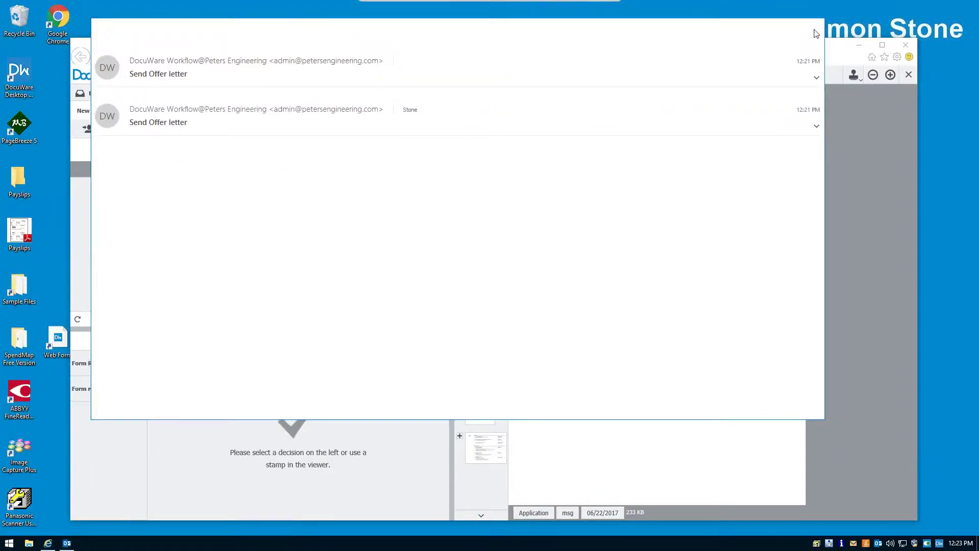
pyautogui.click(67, 543)
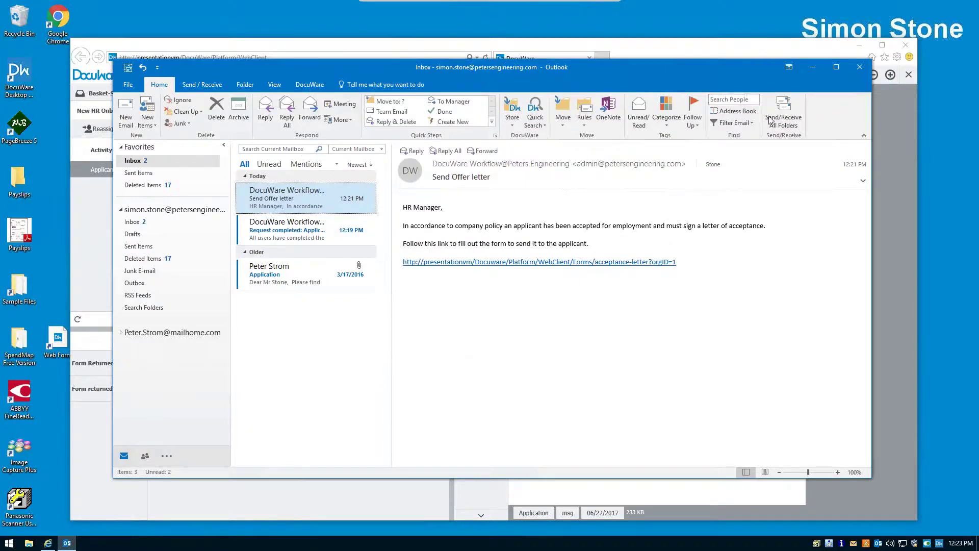
# - Fetch and check the 'MY signed leter' email's signed PDF, then bring up its DocuWare store options
pyautogui.click(773, 118)
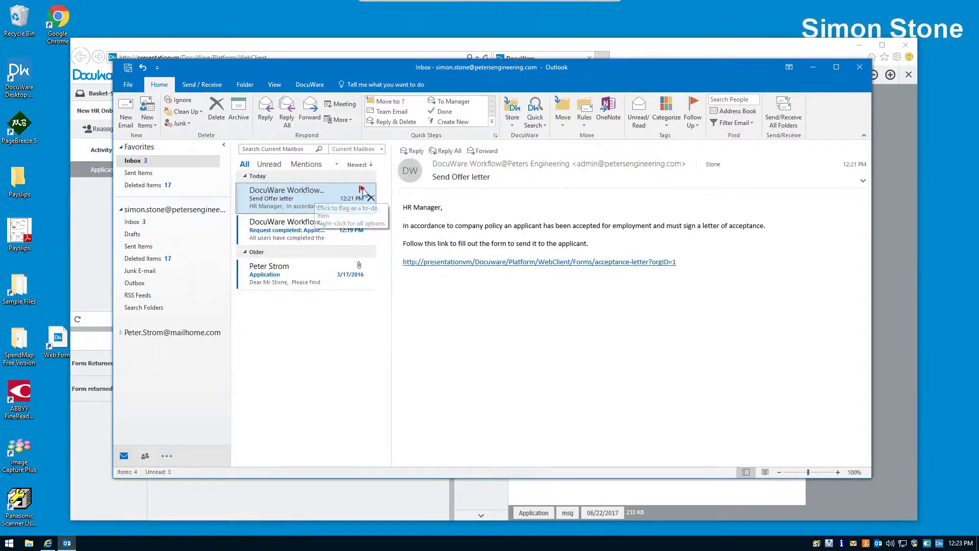
pyautogui.doubleClick(293, 196)
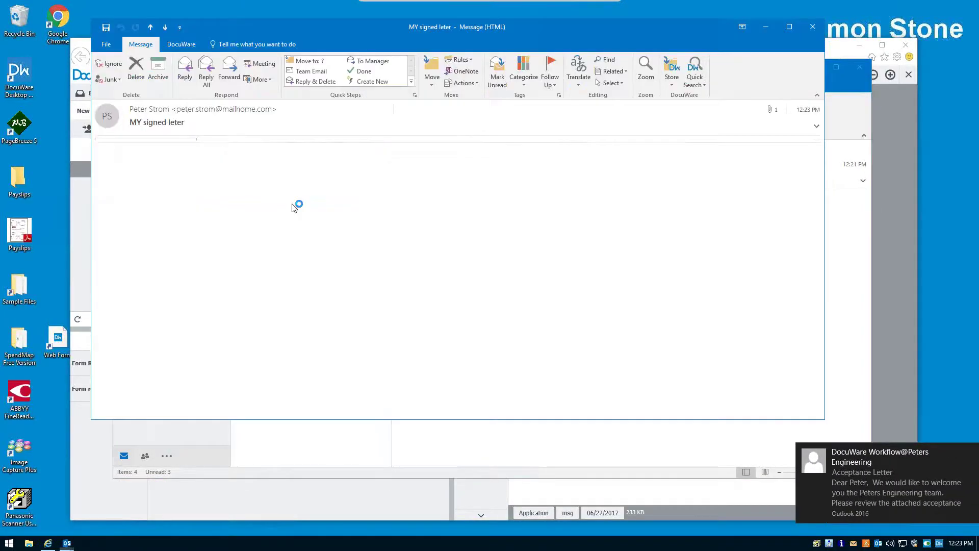
pyautogui.doubleClick(127, 150)
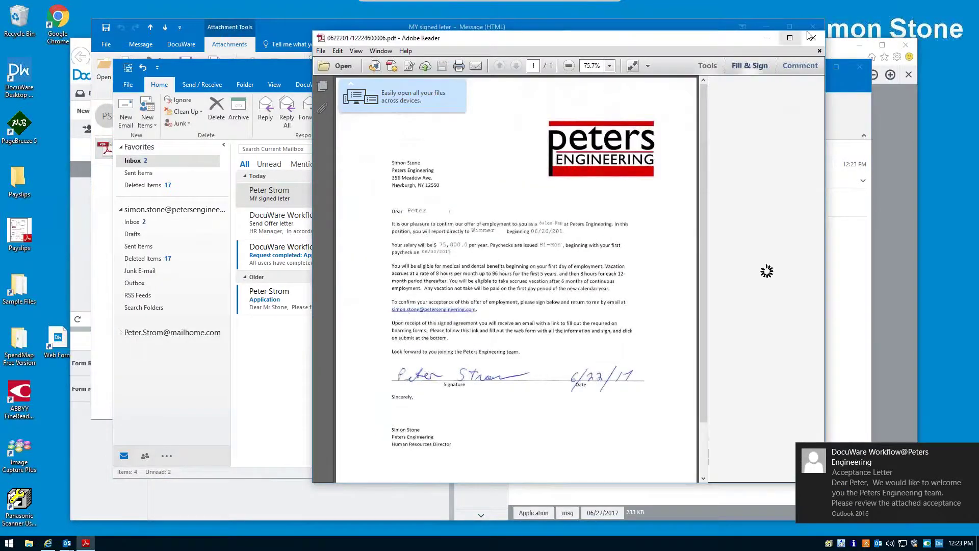
pyautogui.click(814, 38)
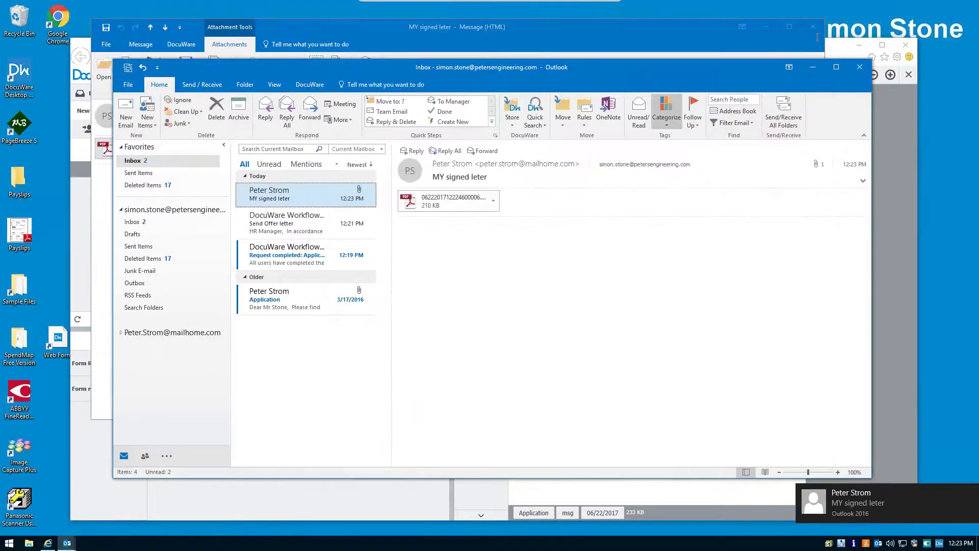
pyautogui.rightClick(307, 202)
# - Store the email in the Employees archive with Department set to Sales
pyautogui.moveTo(357, 421)
pyautogui.click(441, 435)
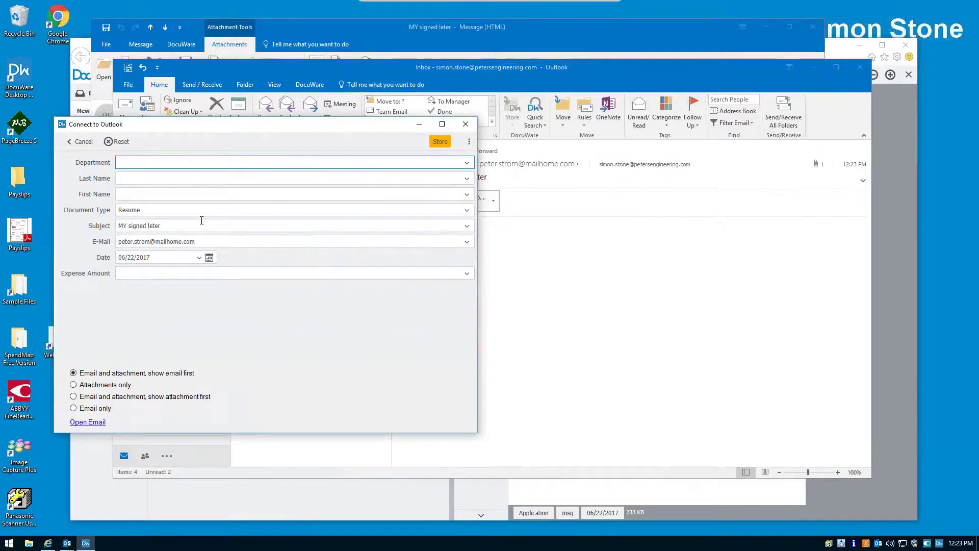
pyautogui.write('sa')
pyautogui.click(473, 161)
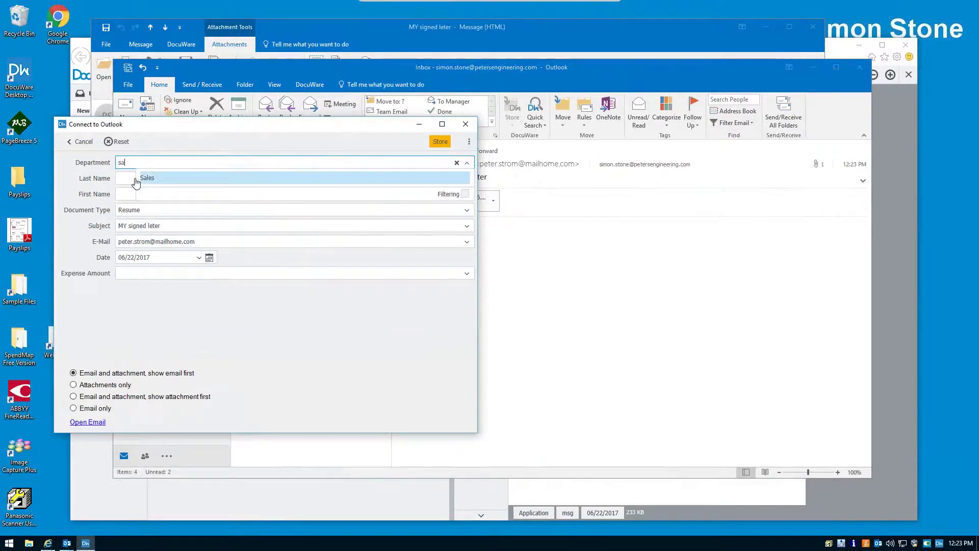
pyautogui.click(139, 179)
# - Fill in the applicant's last and first names from suggestions, store the email, then minimize Outlook
pyautogui.click(140, 178)
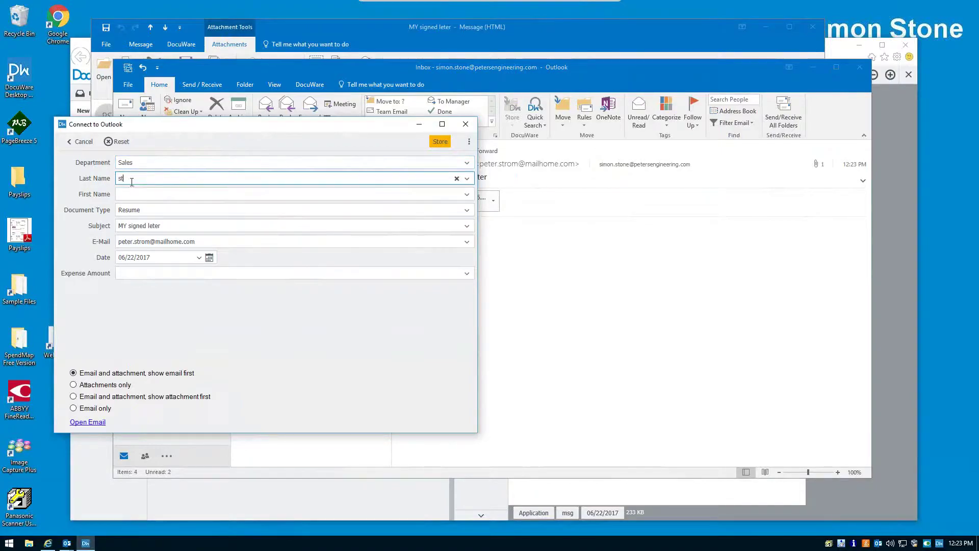
pyautogui.write('st')
pyautogui.click(149, 205)
pyautogui.click(146, 194)
pyautogui.write('p')
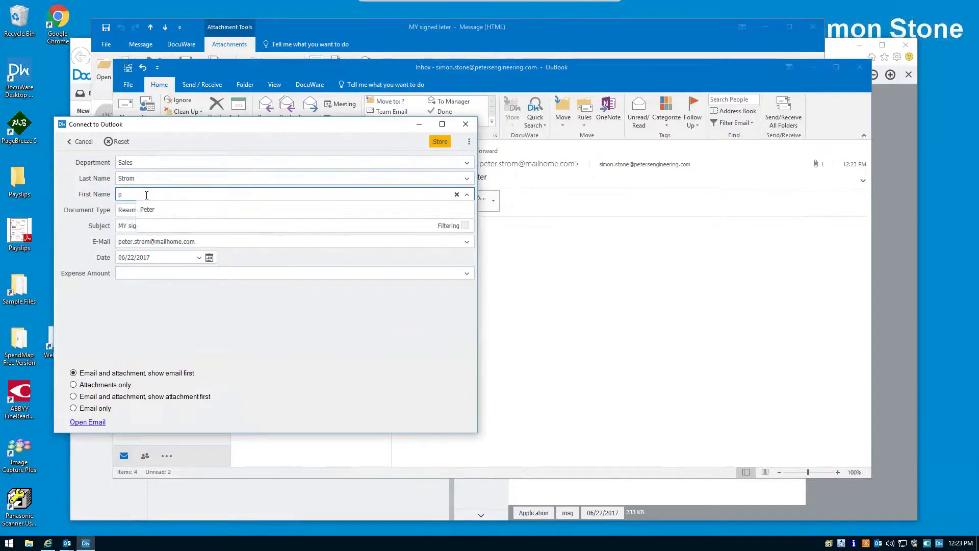
pyautogui.write('et')
pyautogui.click(148, 210)
pyautogui.click(440, 141)
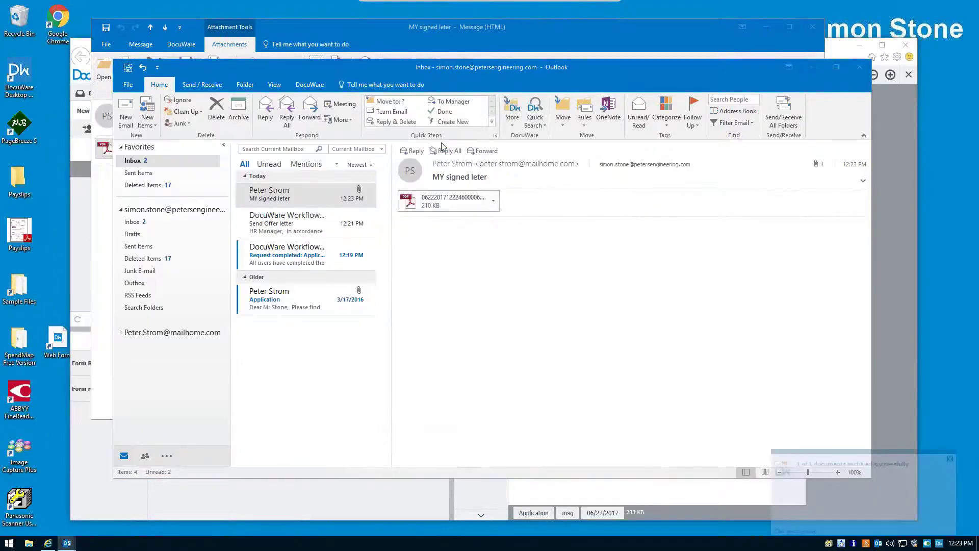
pyautogui.click(813, 67)
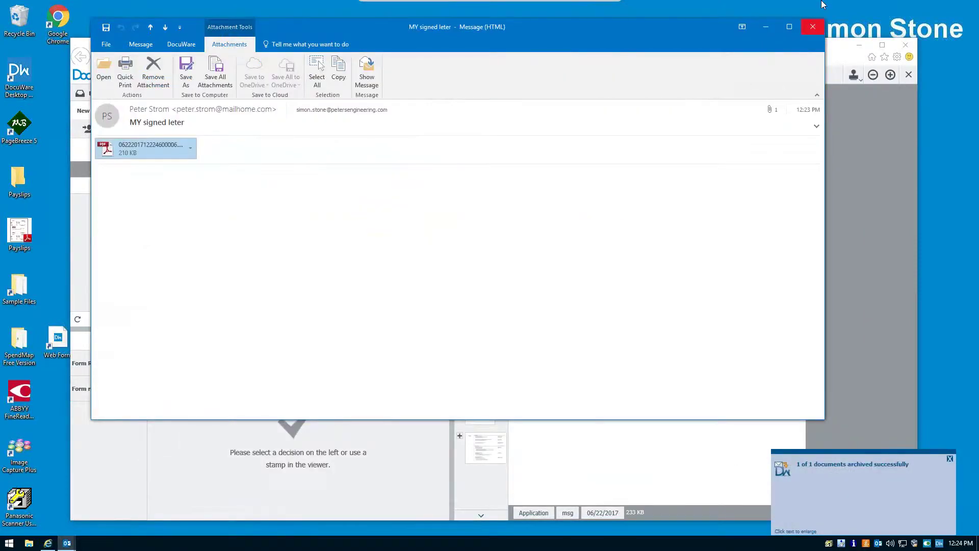
# - Close the signed letter message and confirm the task with the Form Returned Complete decision
pyautogui.click(813, 27)
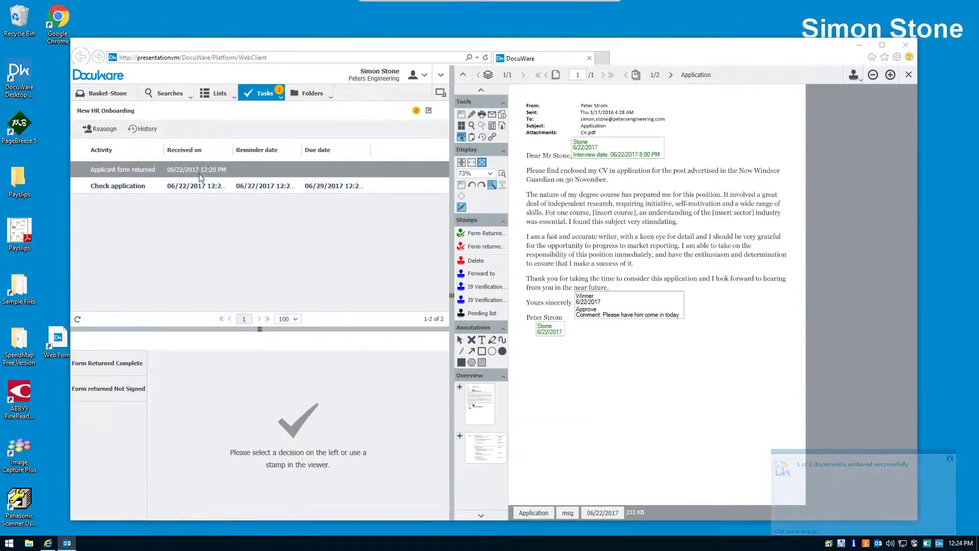
pyautogui.click(124, 369)
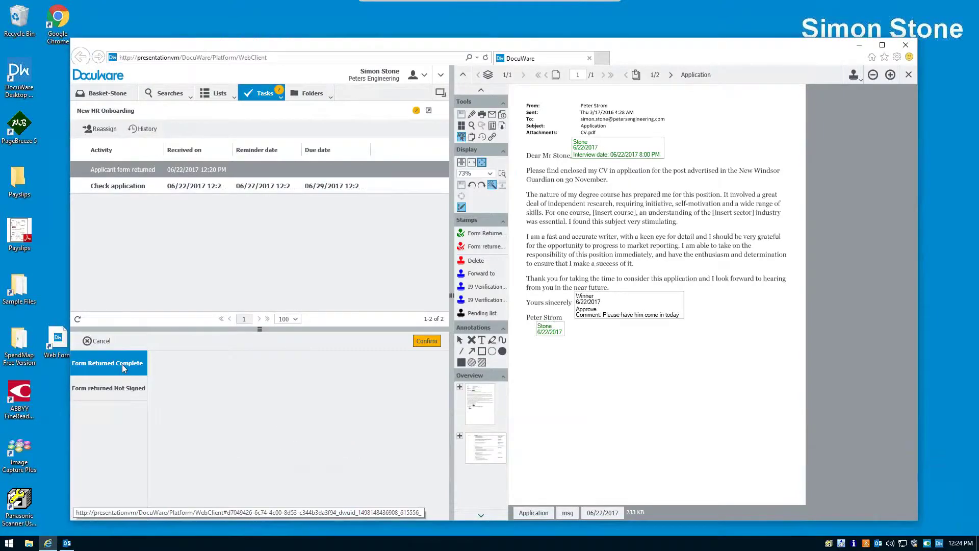
pyautogui.click(418, 341)
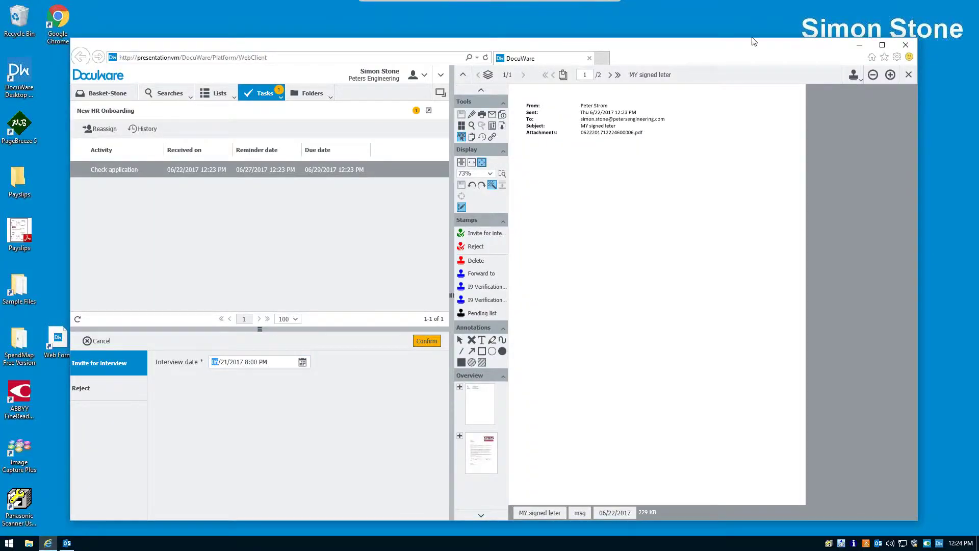
# - Switch the Windows user to the applicant's account and close the Acceptance Letter message
pyautogui.click(9, 543)
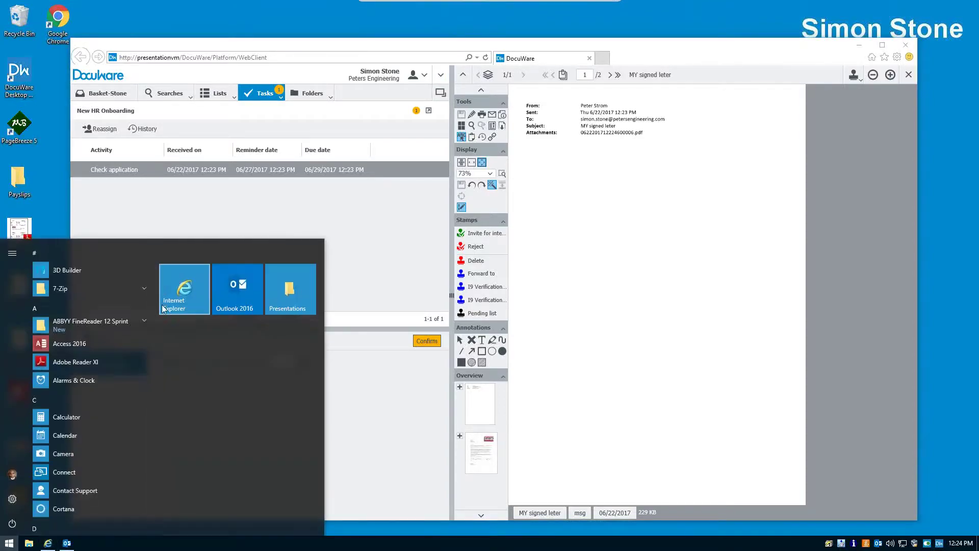
pyautogui.click(13, 474)
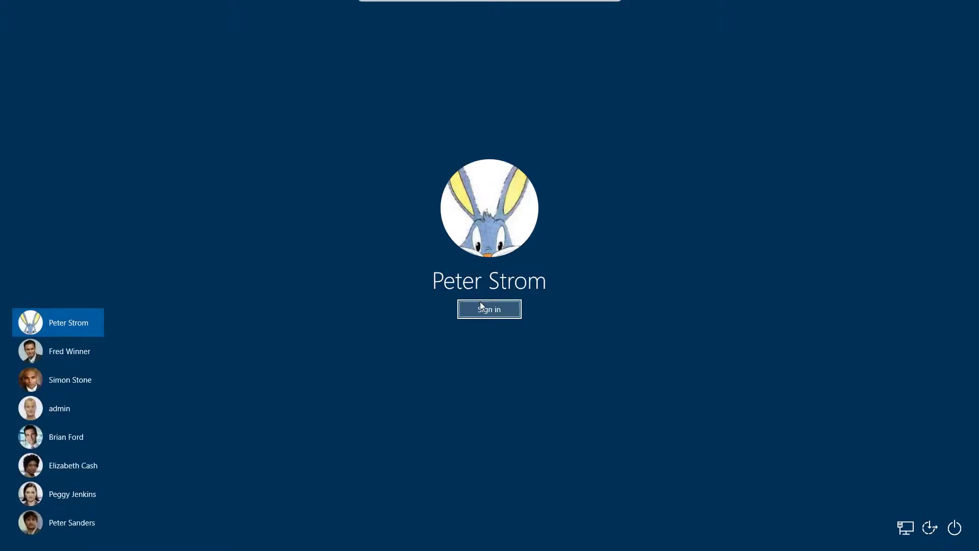
pyautogui.click(480, 306)
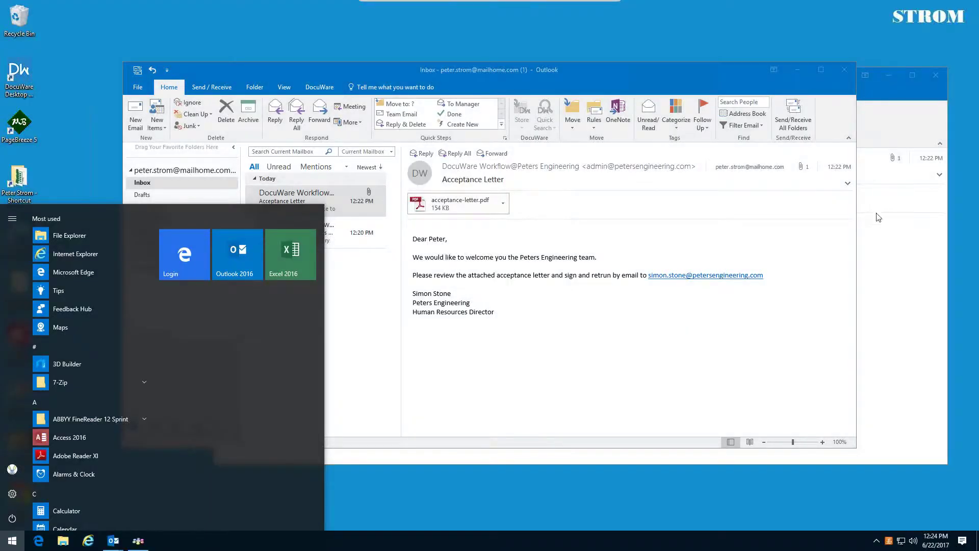
pyautogui.click(878, 222)
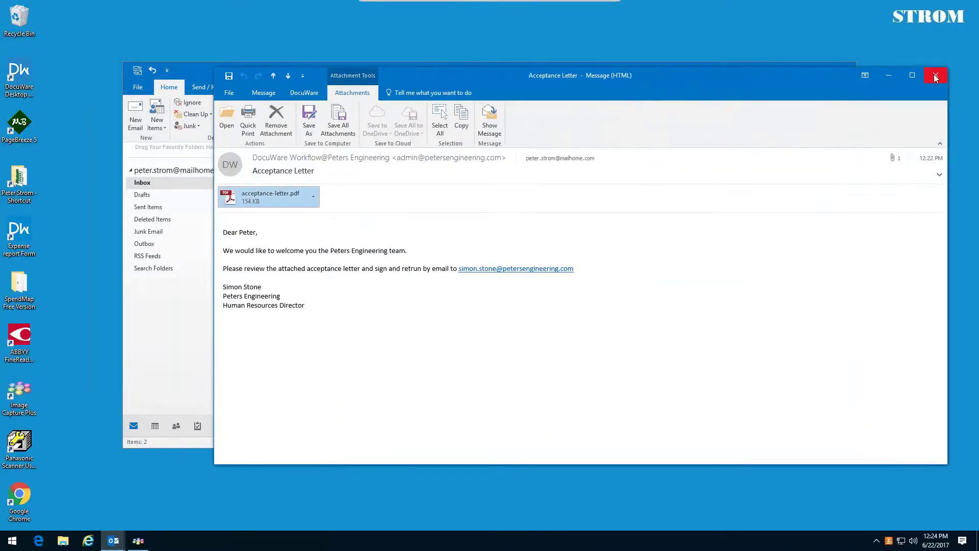
pyautogui.click(936, 77)
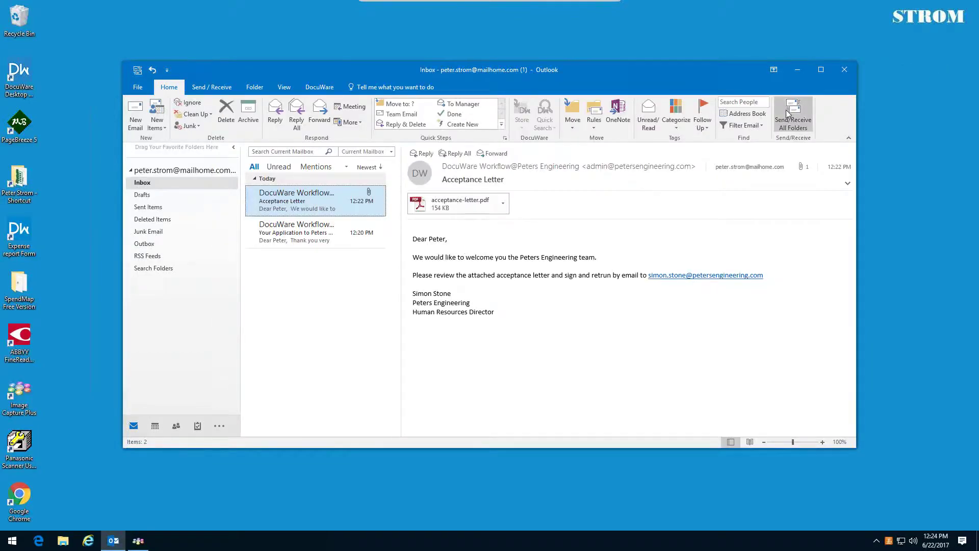
# - Fetch new mail, open the 'Offical forms to complete' email link, and log in to DocuWare
pyautogui.click(785, 111)
pyautogui.doubleClick(317, 207)
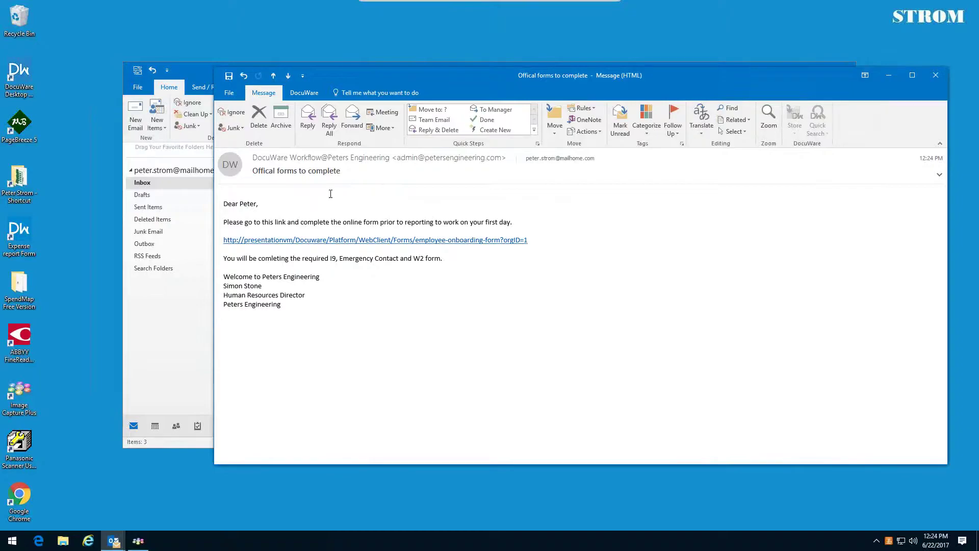
pyautogui.click(360, 241)
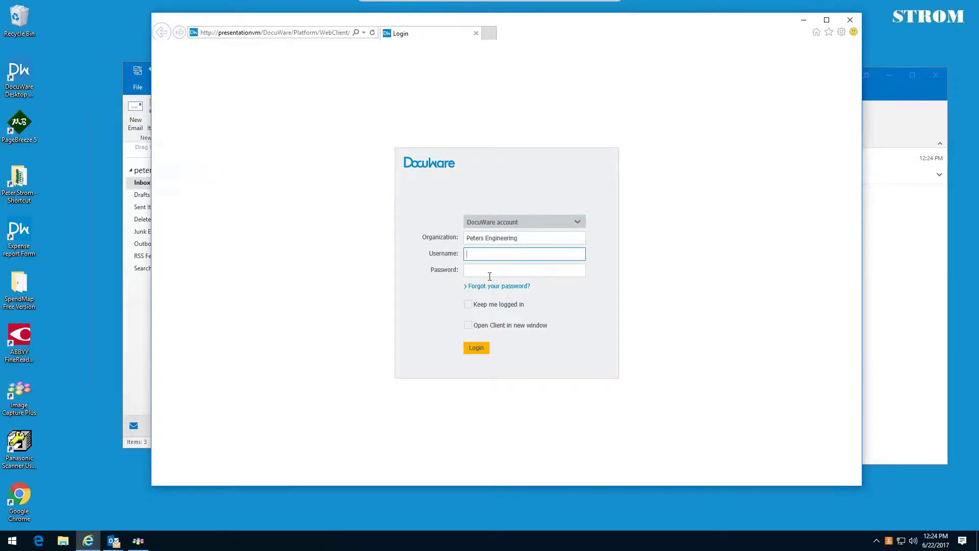
pyautogui.write('strom')
pyautogui.press('Tab')
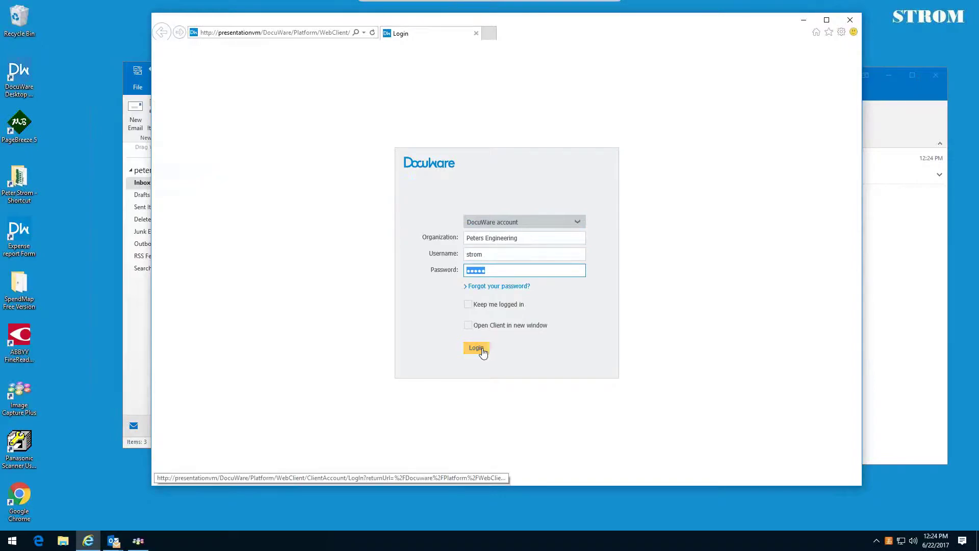
pyautogui.click(472, 348)
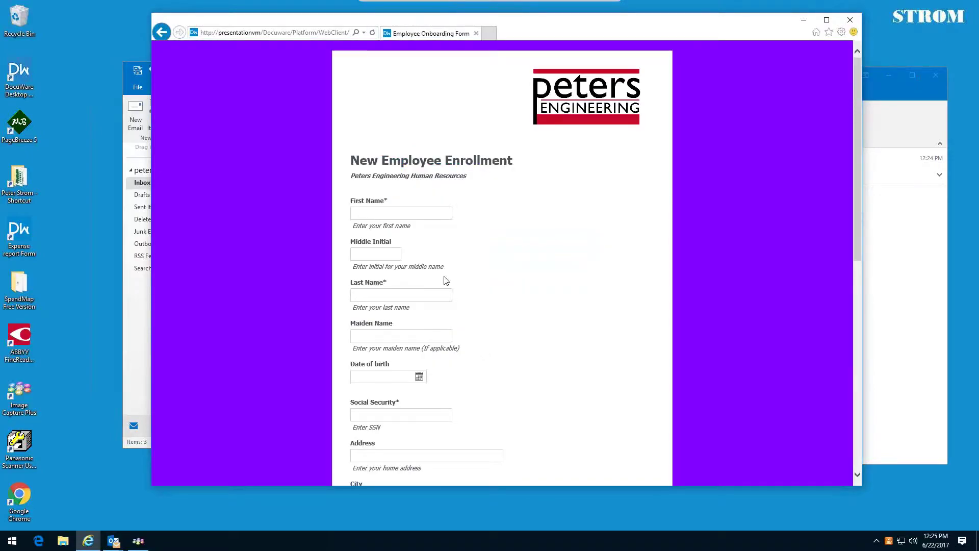
# - Enter the applicant's first name, middle initial, last name, date of birth and social security number
pyautogui.click(403, 210)
pyautogui.press('Tab')
pyautogui.press('Tab')
pyautogui.press('Tab')
pyautogui.press('Tab')
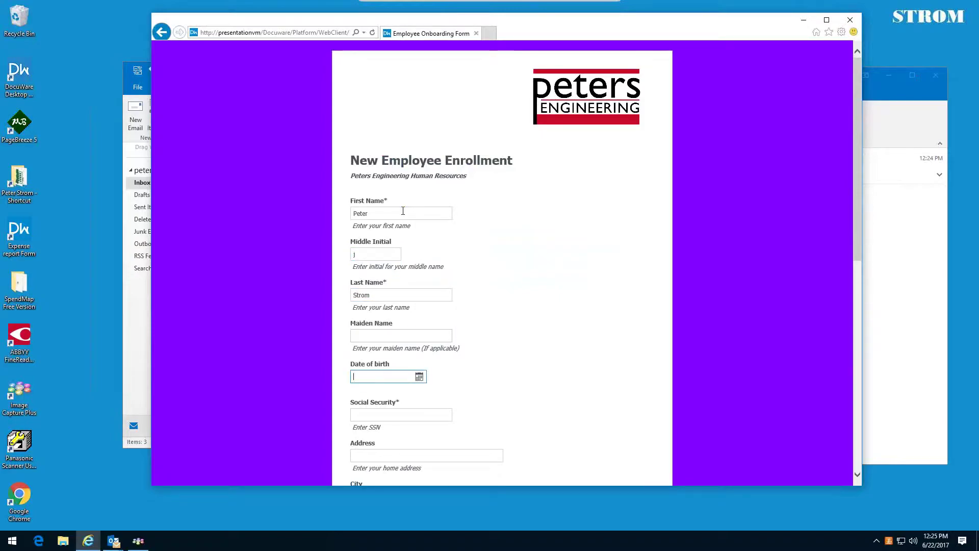
pyautogui.press('Tab')
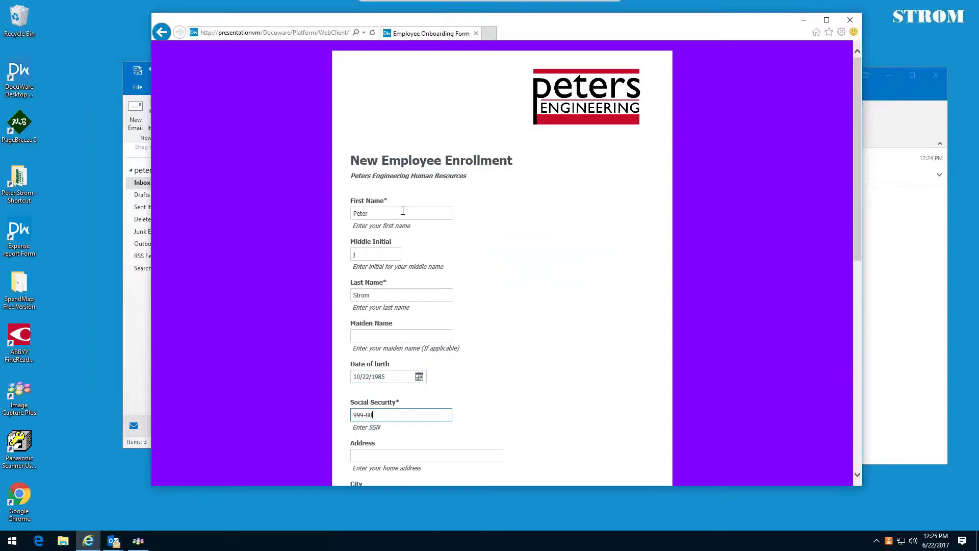
# - Fill in the applicant's home address, city, state, home phone and e-mail fields
pyautogui.scroll(-1, 400, 220)
pyautogui.click(391, 325)
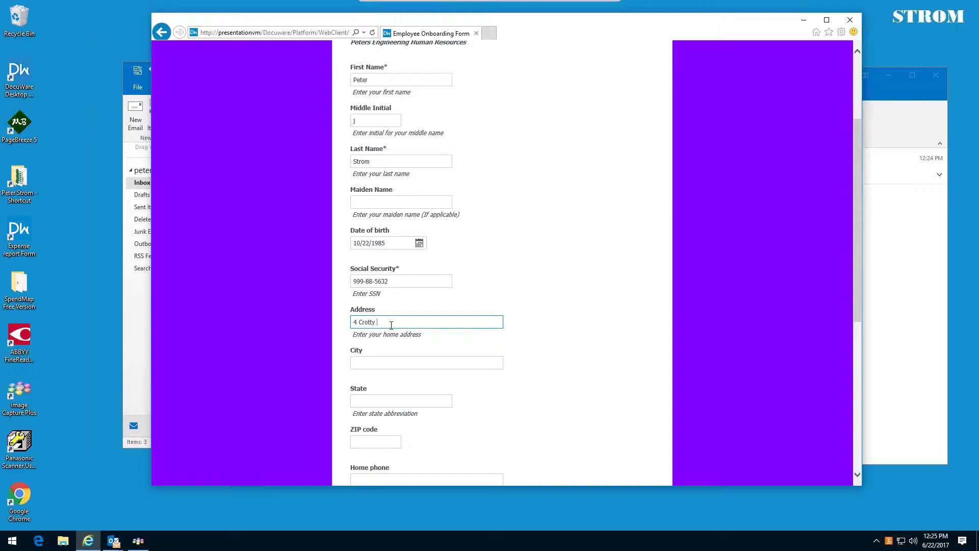
pyautogui.press('Tab')
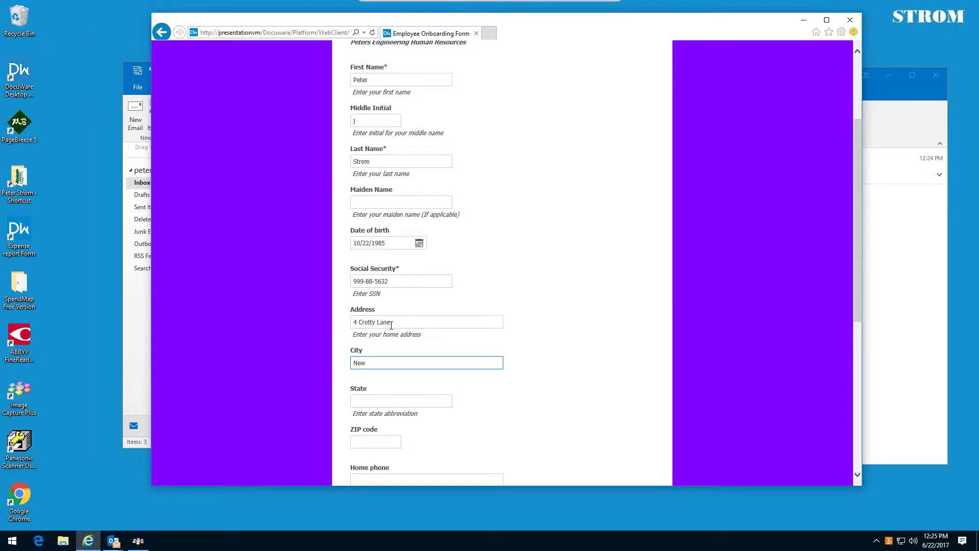
pyautogui.write('New Windsor')
pyautogui.press('Tab')
pyautogui.press('Tab')
pyautogui.write('1255')
pyautogui.scroll(-4, 391, 325)
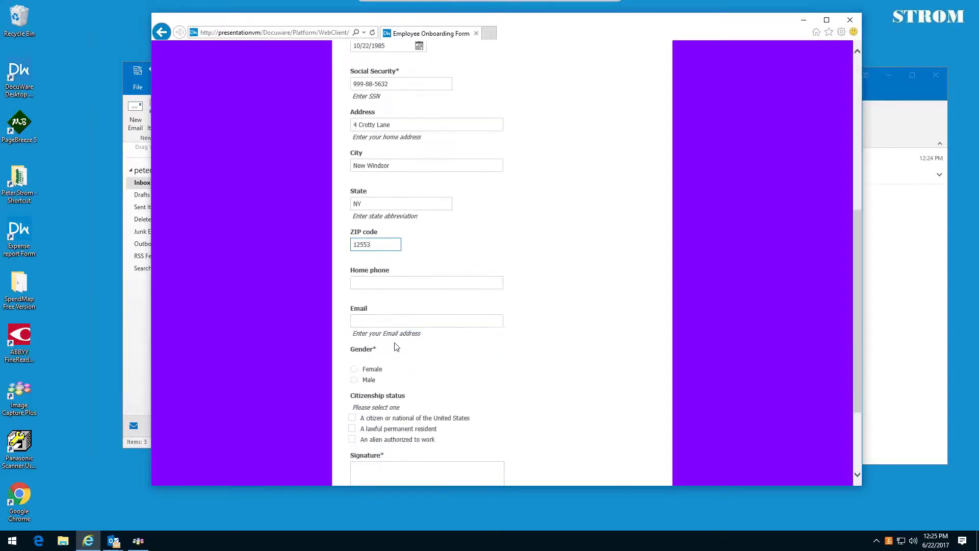
pyautogui.click(386, 280)
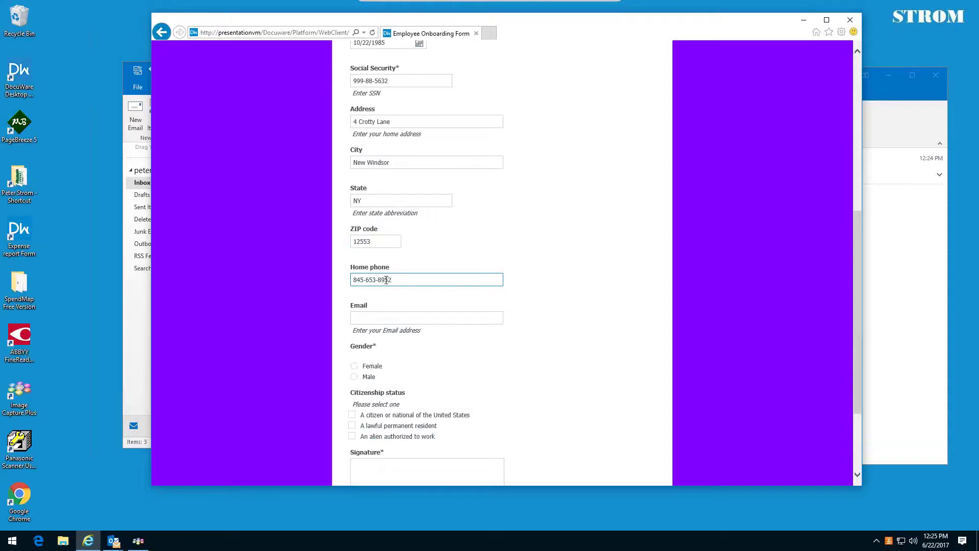
pyautogui.click(374, 316)
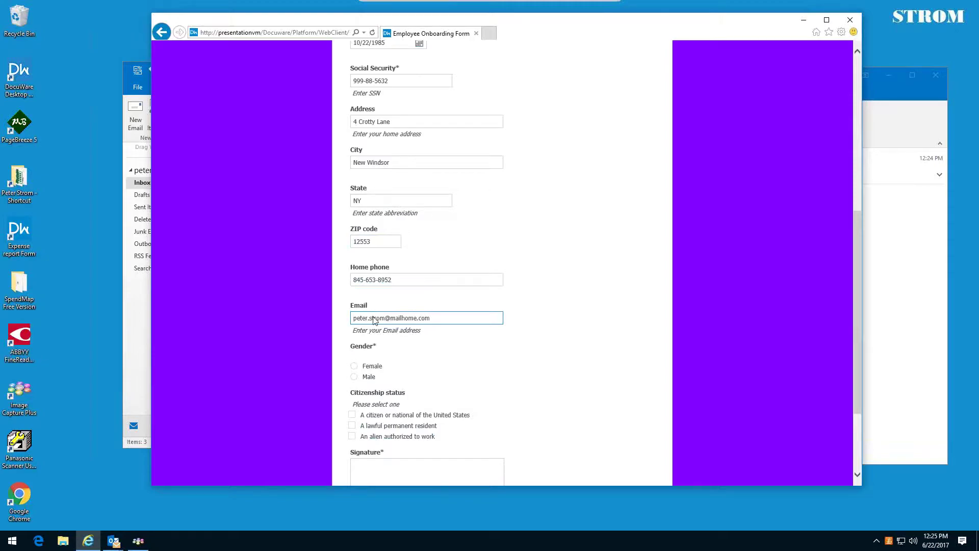
# - Set gender to Male, tick US citizen, sign the form, and submit it
pyautogui.click(356, 367)
pyautogui.click(355, 377)
pyautogui.click(352, 415)
pyautogui.scroll(-3, 486, 330)
pyautogui.moveTo(358, 369); pyautogui.dragTo(394, 365)
pyautogui.click(362, 453)
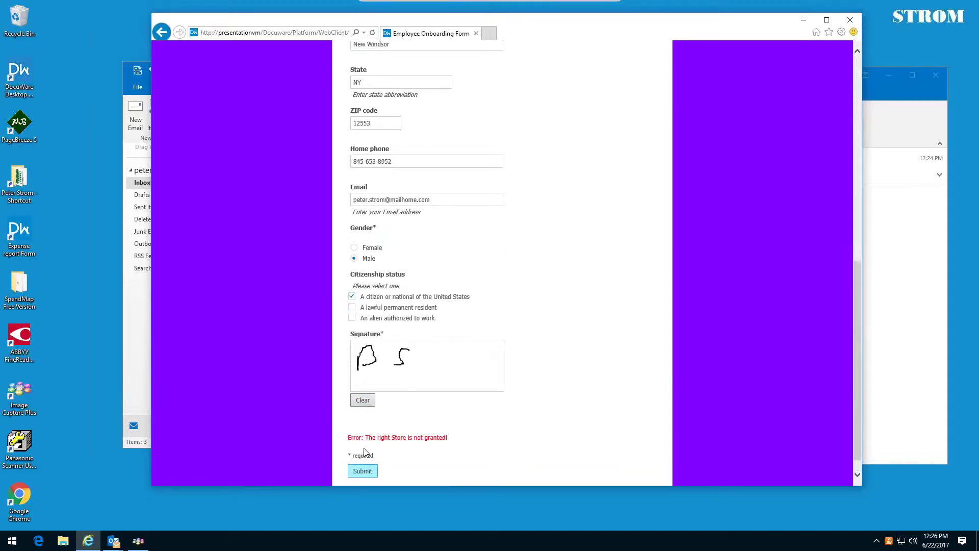
pyautogui.click(364, 472)
# - Close the form window, switch back to the HR account, and show My tasks in DocuWare
pyautogui.click(847, 19)
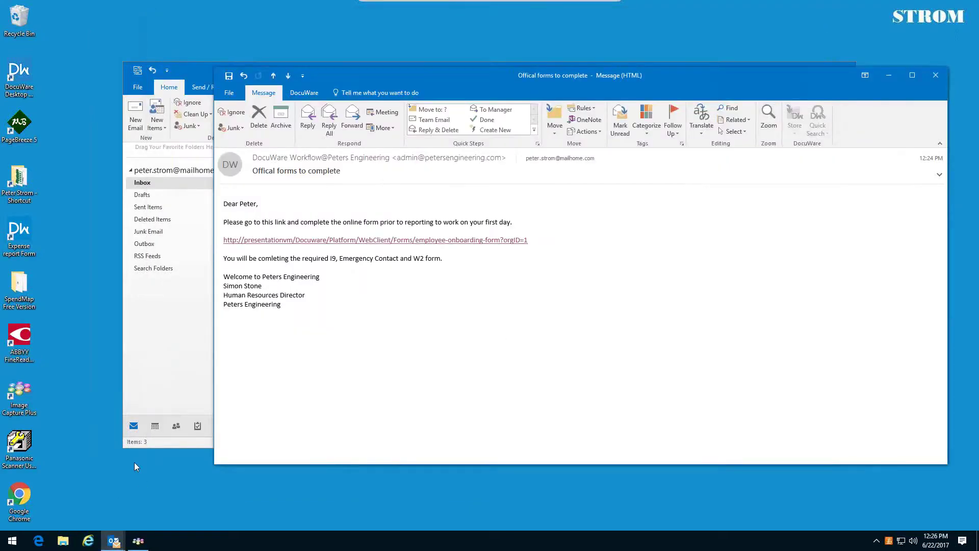
pyautogui.click(4, 545)
pyautogui.click(13, 469)
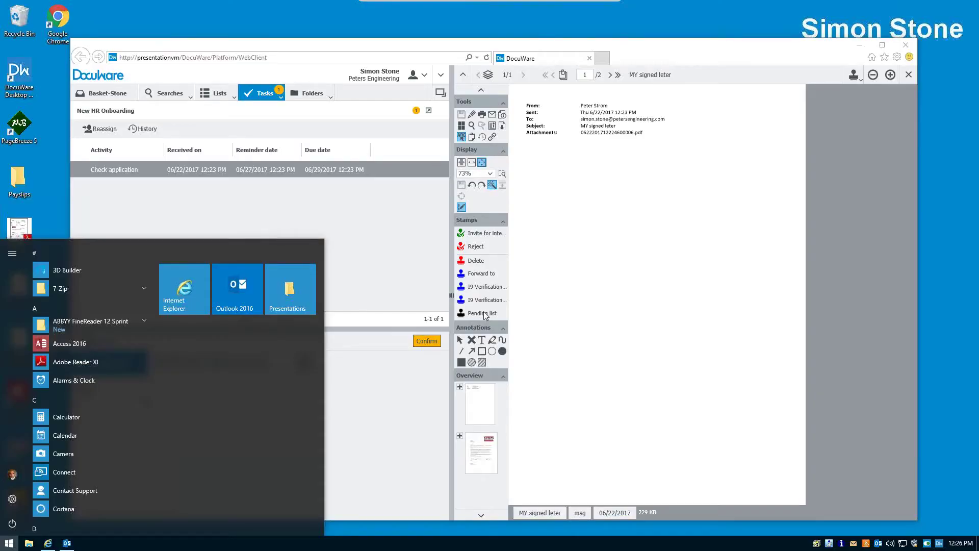
pyautogui.click(278, 98)
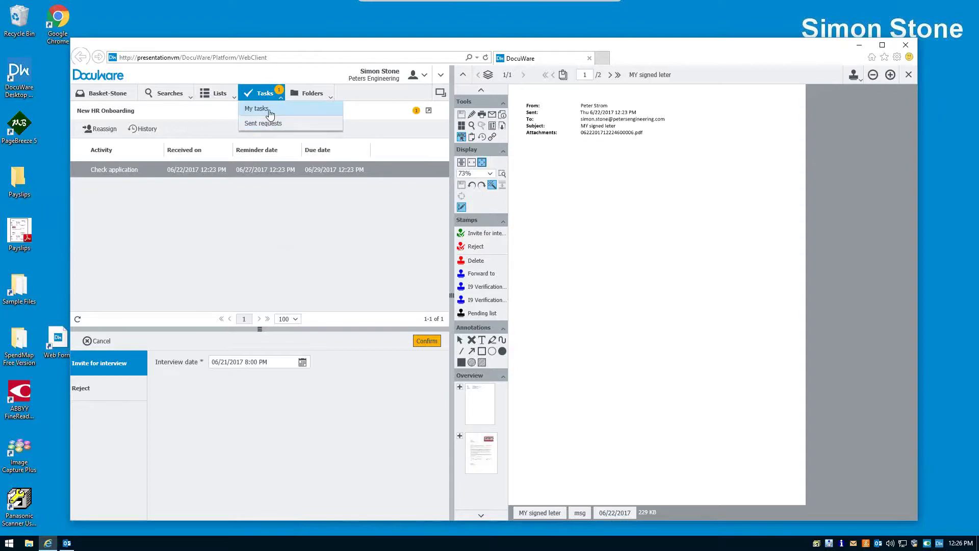
pyautogui.click(270, 114)
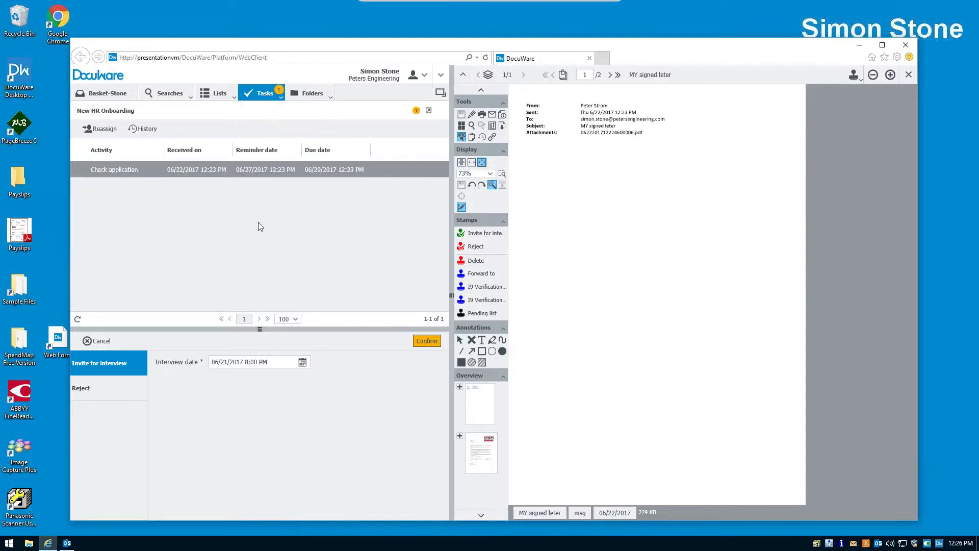